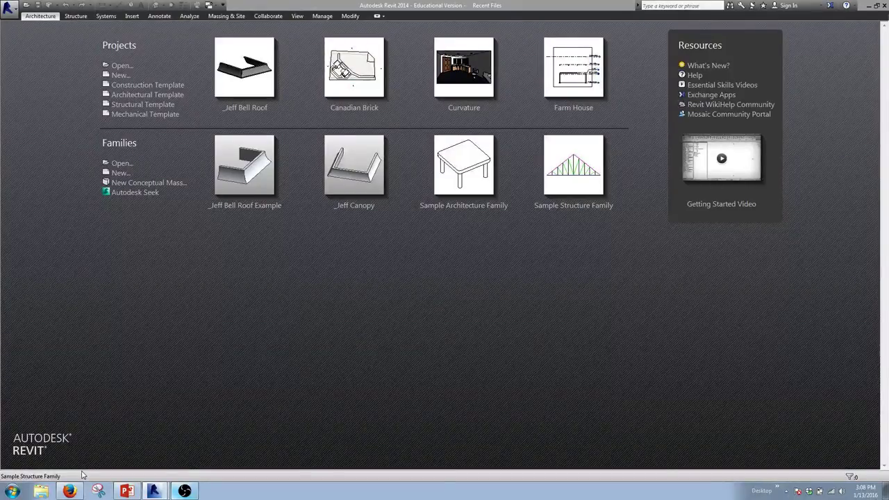
Create a new conceptual mass, Family1, based on the Mass.rft template
click(141, 186)
click(313, 146)
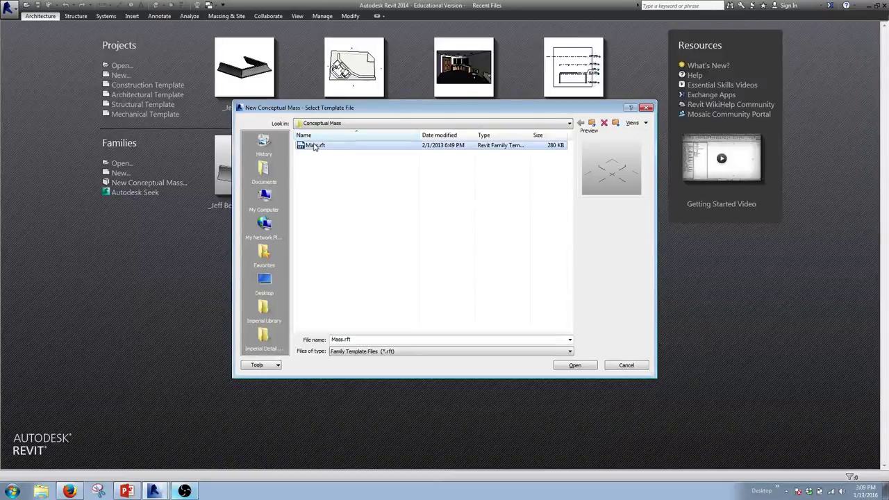
click(590, 365)
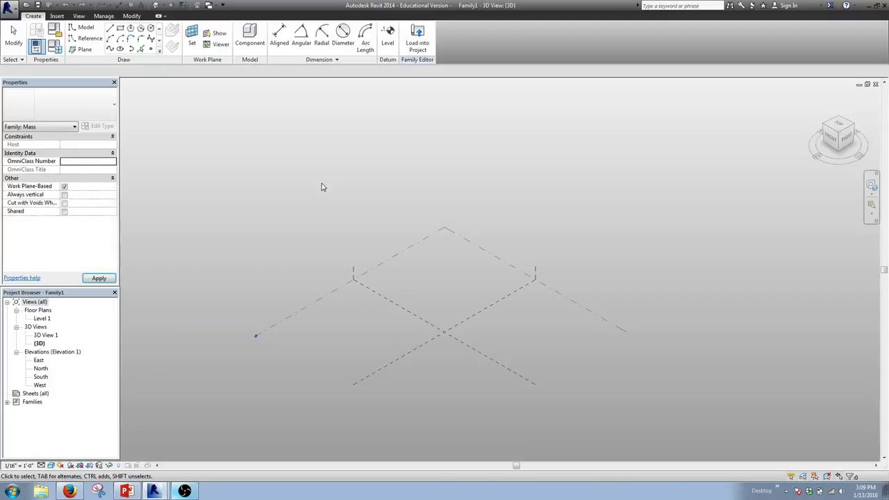
scroll(449, 422, up, 2)
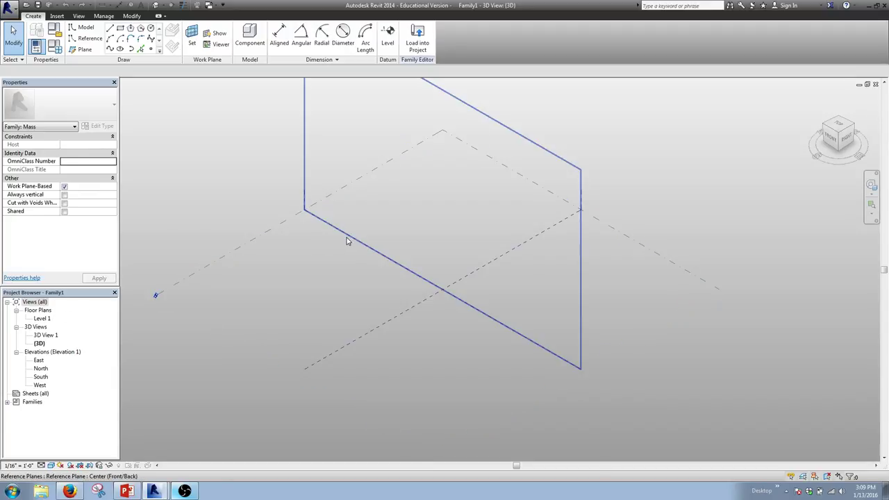
click(347, 241)
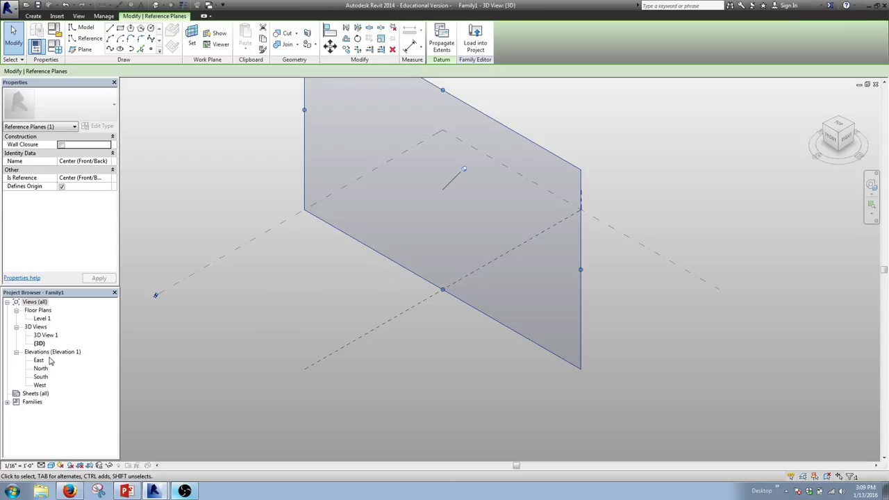
click(375, 330)
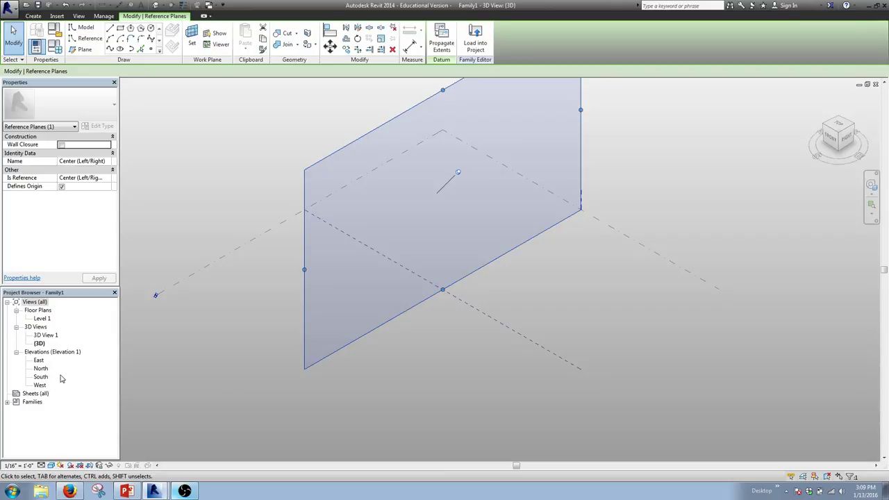
click(177, 254)
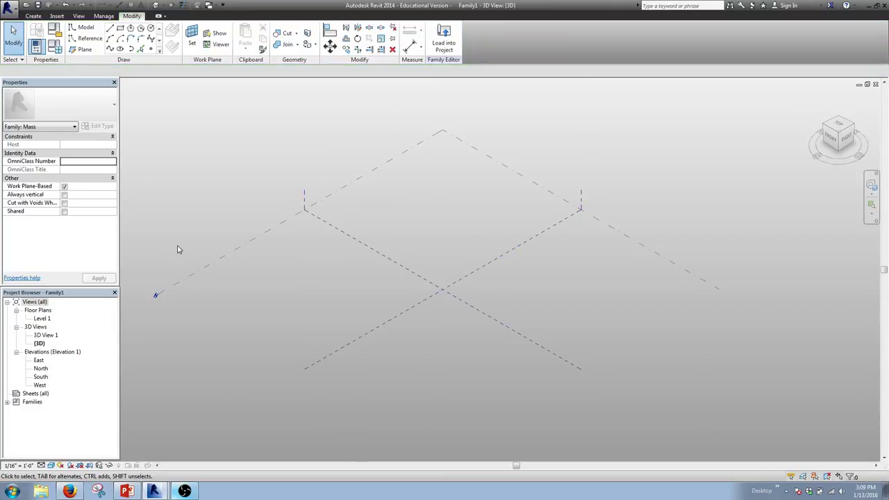
scroll(444, 294, up, 4)
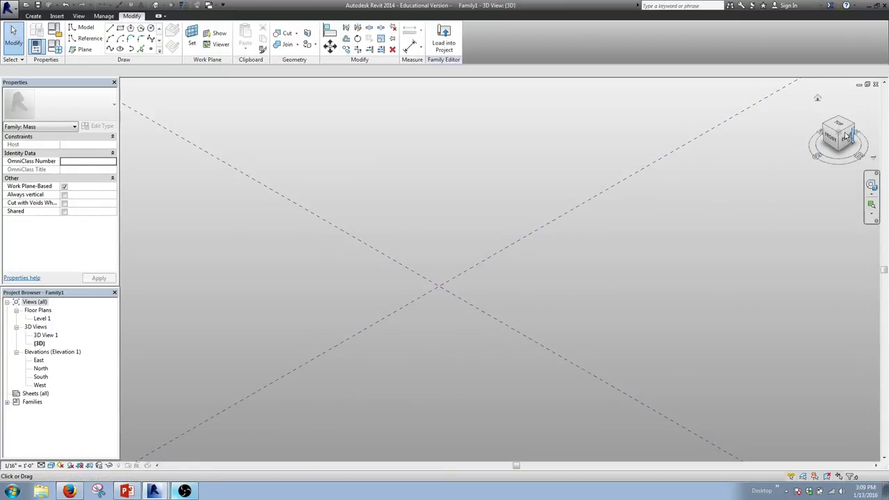
shift+middle_drag(458, 270, 267, 250)
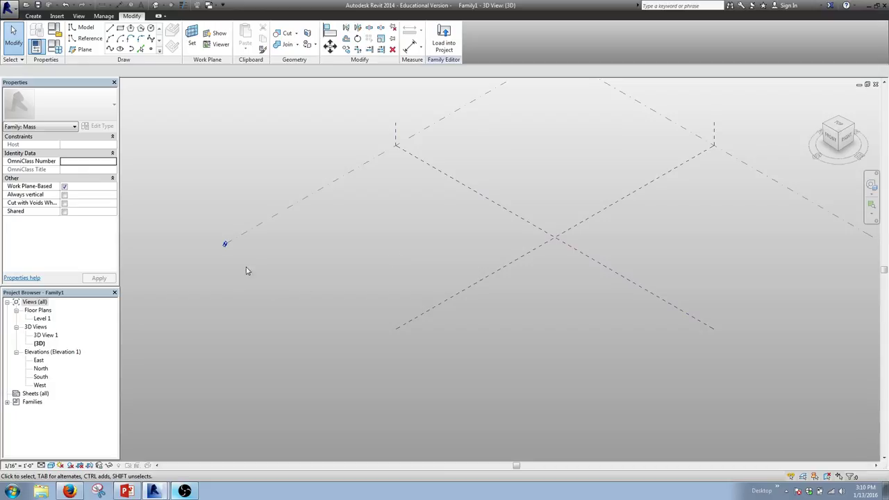
Open the Level 1 floor plan and sketch a few trial model lines below the reference plane
double_click(57, 318)
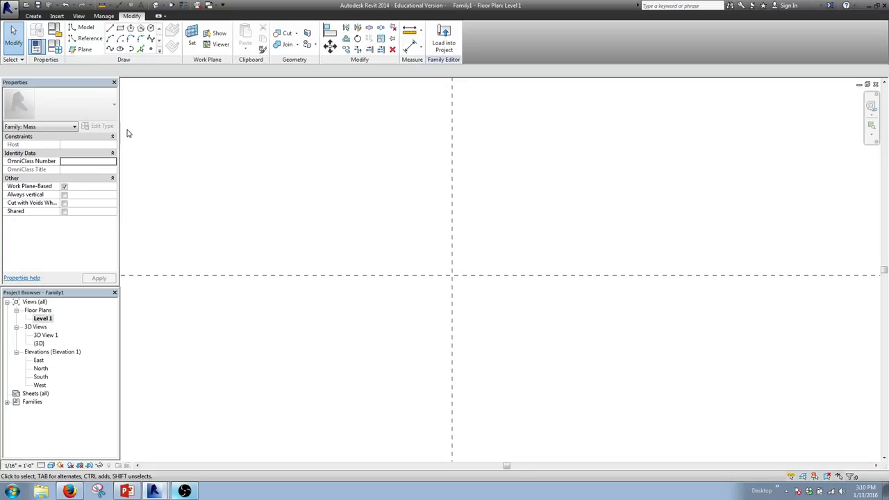
click(81, 28)
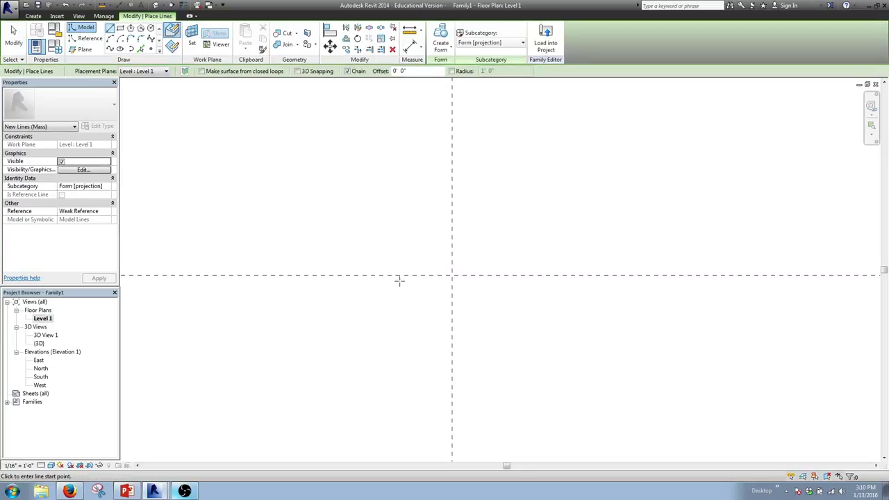
click(398, 274)
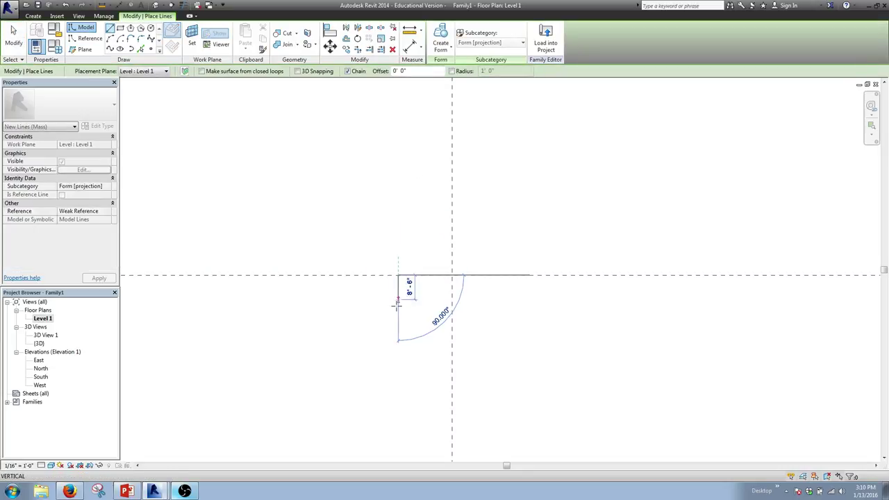
click(397, 309)
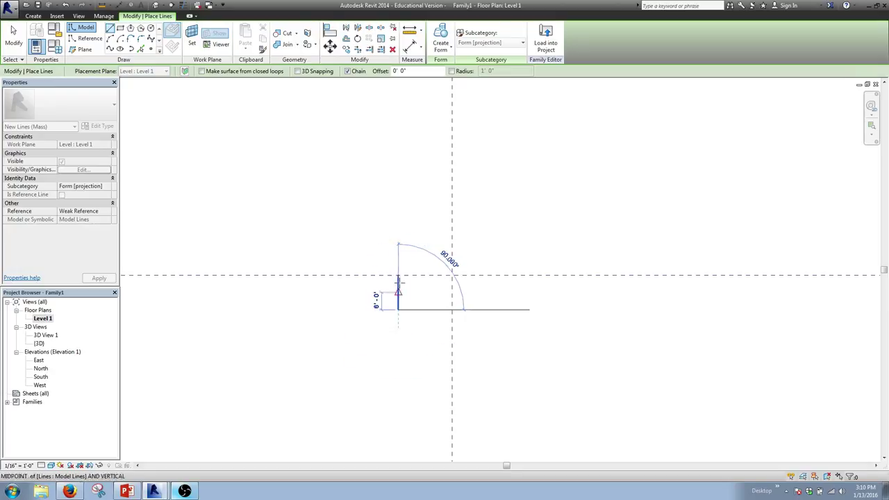
key(Escape)
click(398, 274)
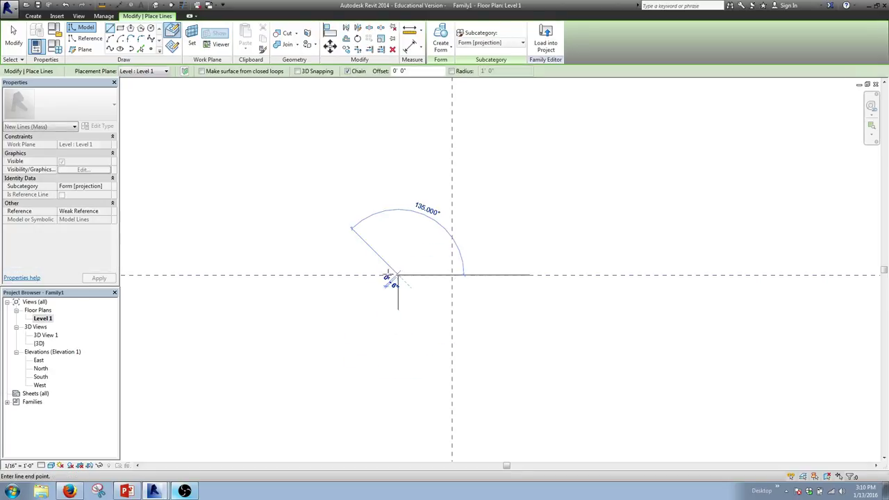
click(381, 275)
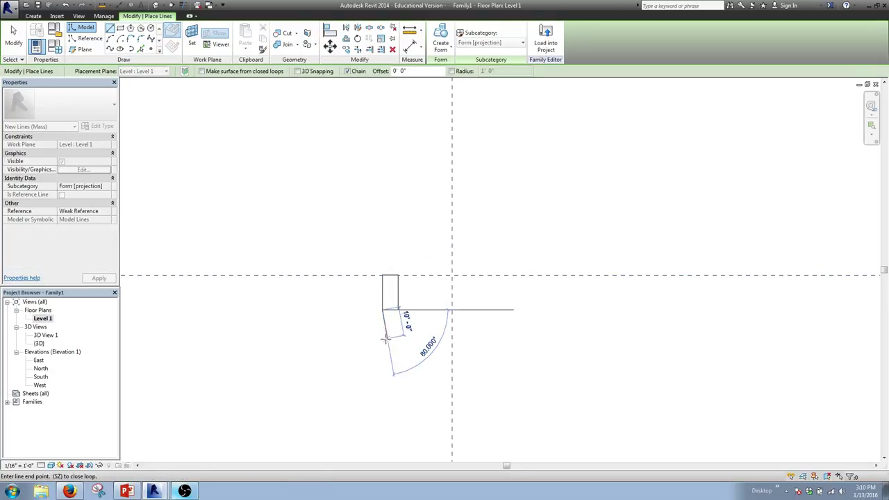
click(381, 309)
key(Escape)
key(Escape)
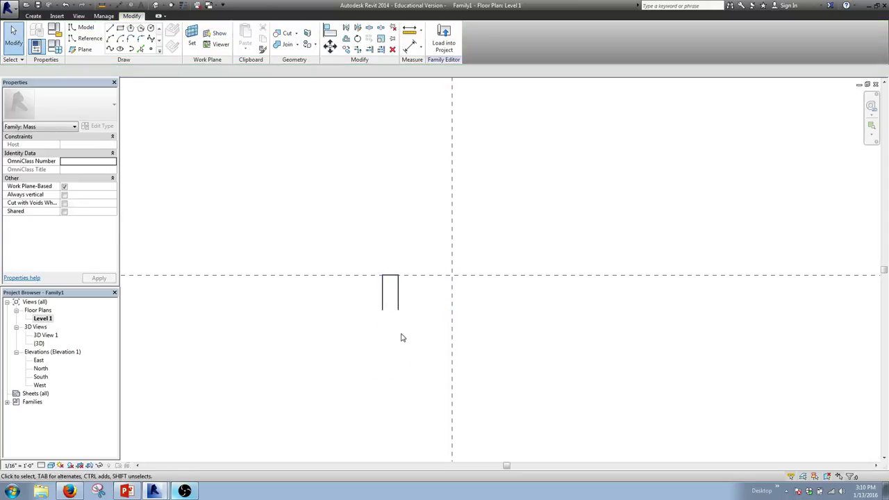
Delete the trial lines, including the leftover short segment at the crossing
drag(400, 339, 368, 285)
key(Delete)
click(388, 276)
key(Delete)
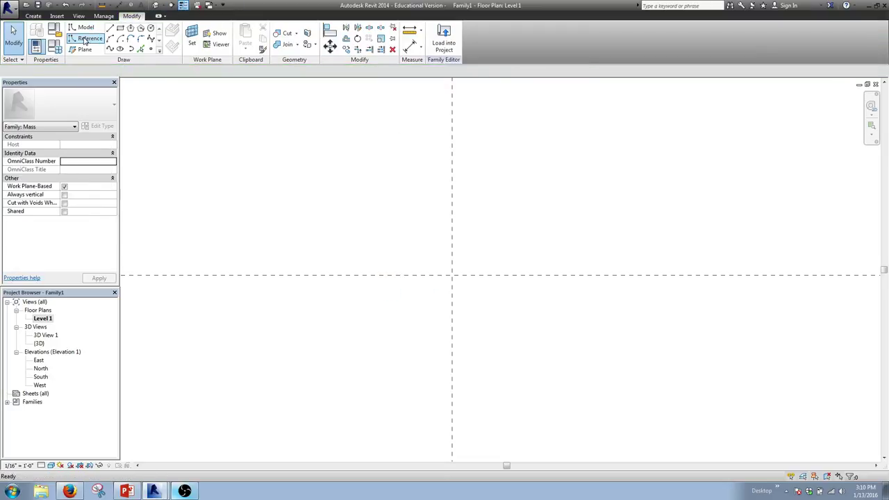
Draw a closed eight-segment U-shaped loop of model lines hanging below the horizontal reference plane
click(110, 27)
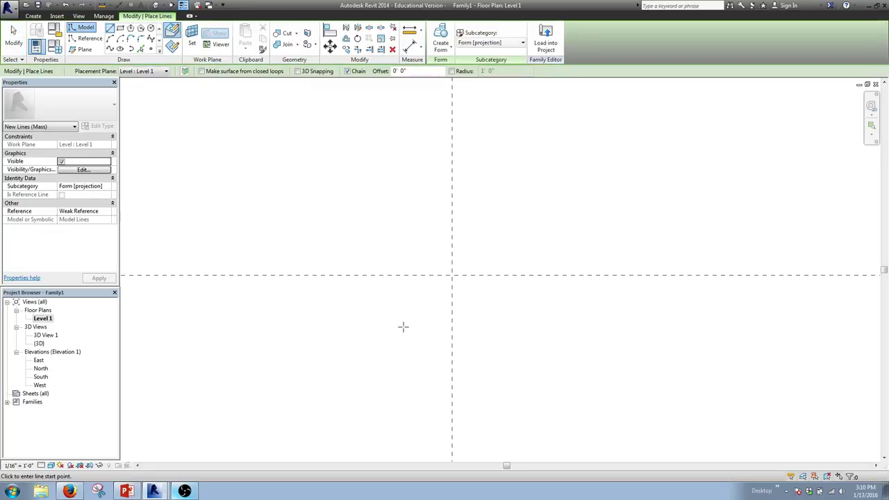
click(411, 276)
click(397, 275)
click(397, 322)
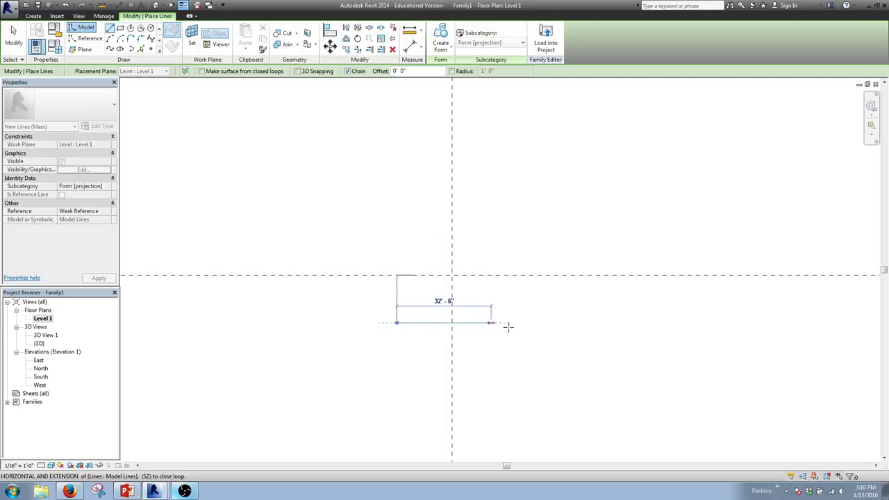
click(530, 319)
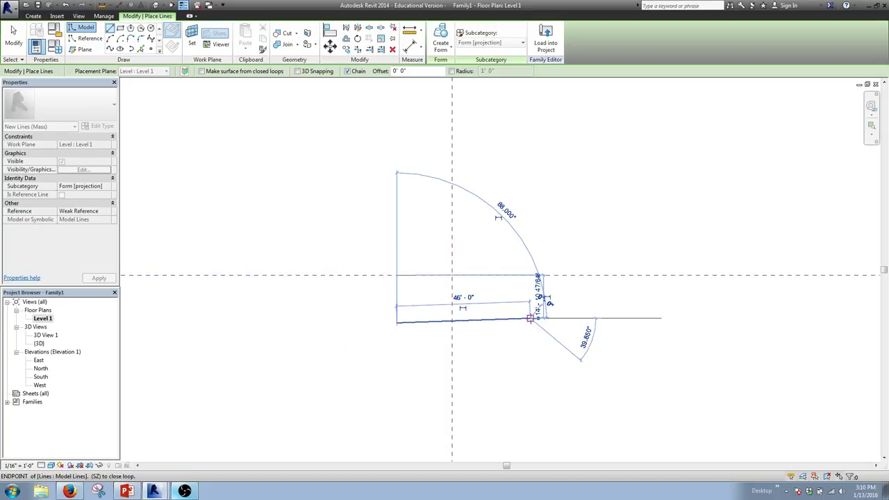
click(530, 276)
click(513, 276)
click(513, 310)
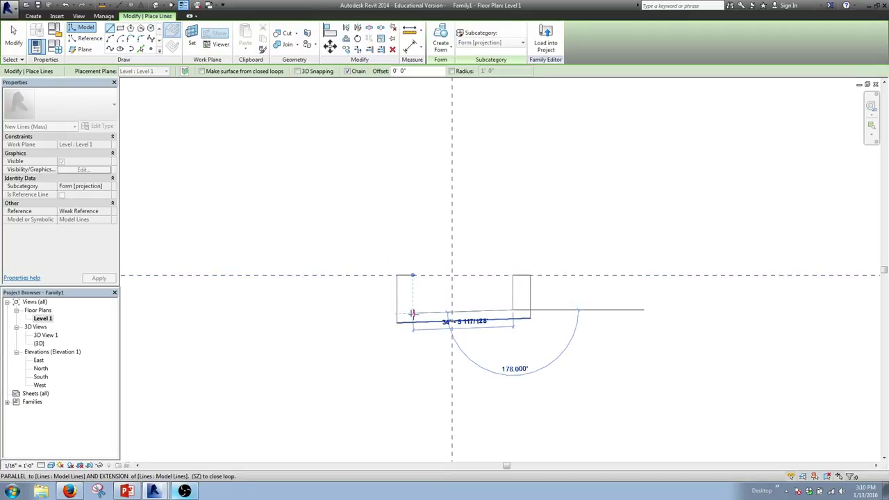
click(413, 312)
click(412, 276)
click(397, 276)
key(Escape)
key(Escape)
key(Tab)
Move the inner left vertical line to 11'-0" from the vertical reference plane
click(413, 297)
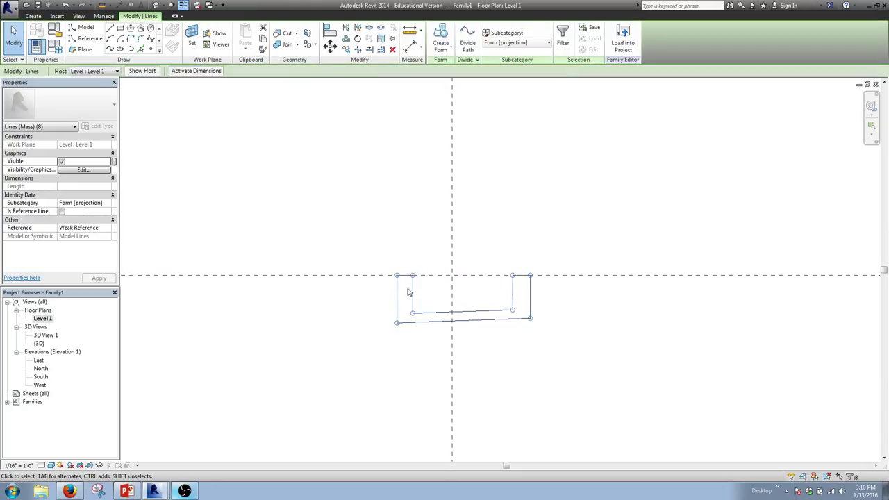
key(Escape)
click(413, 298)
click(413, 298)
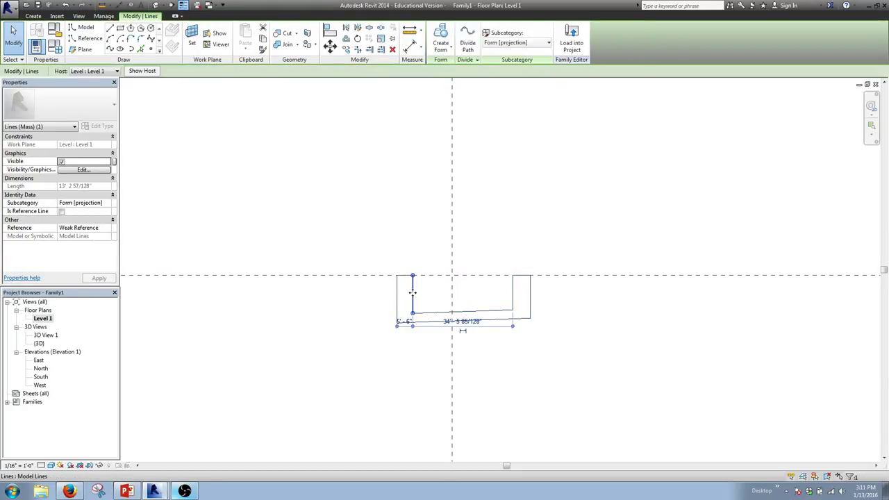
scroll(455, 347, up, 2)
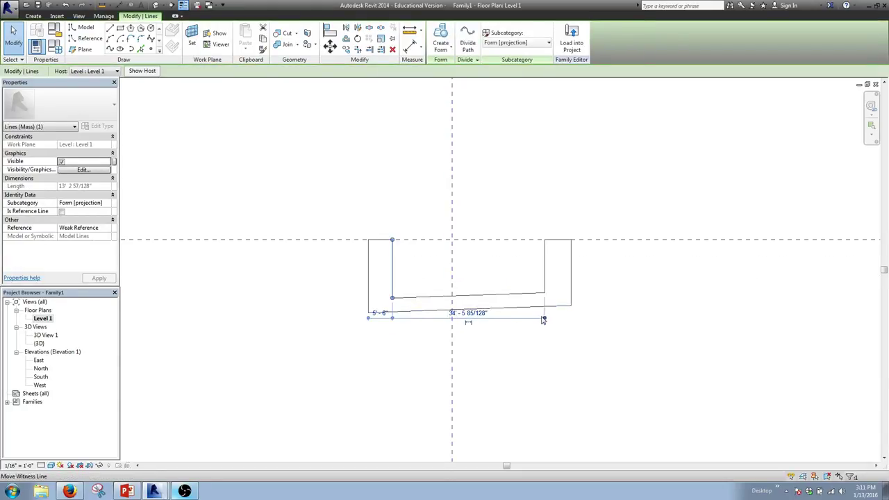
drag(500, 302, 453, 274)
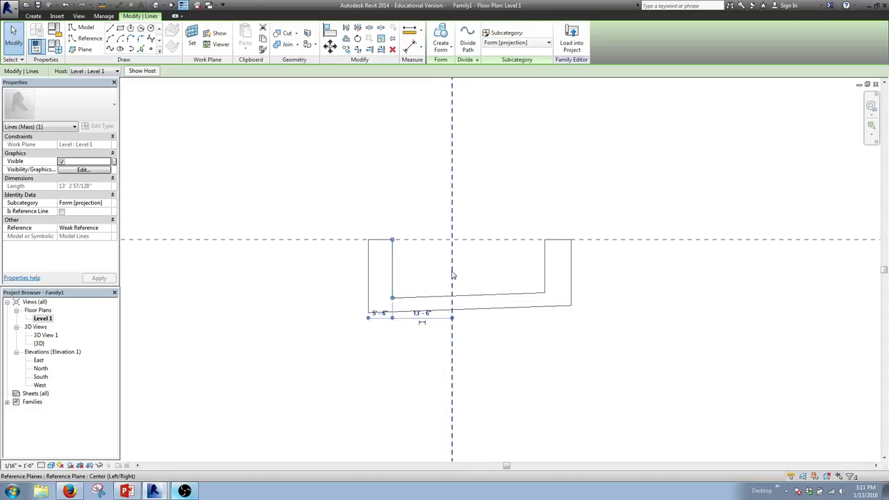
click(426, 314)
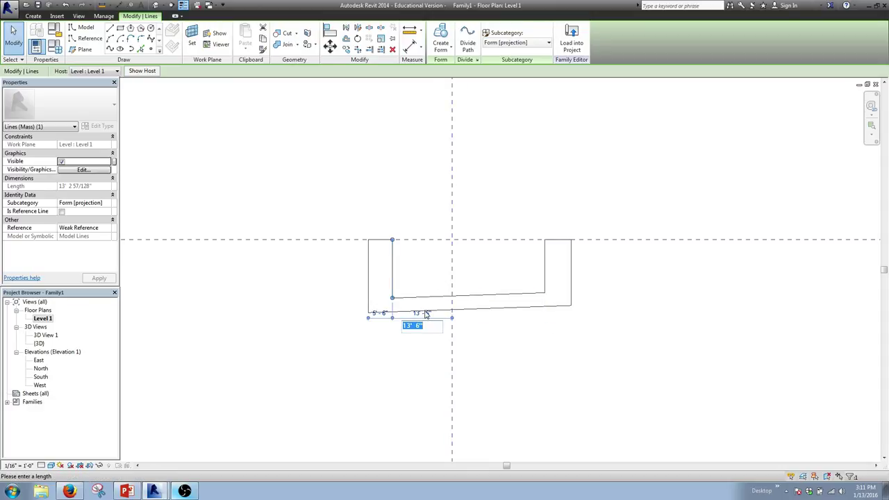
text(11)
key(Return)
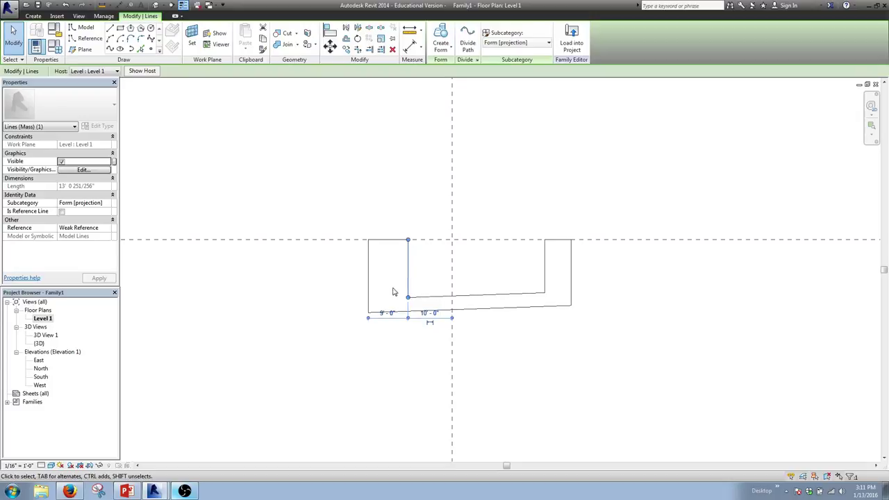
Change the outer left vertical line's 9'-0" distance to 4'-0"
click(368, 296)
click(384, 221)
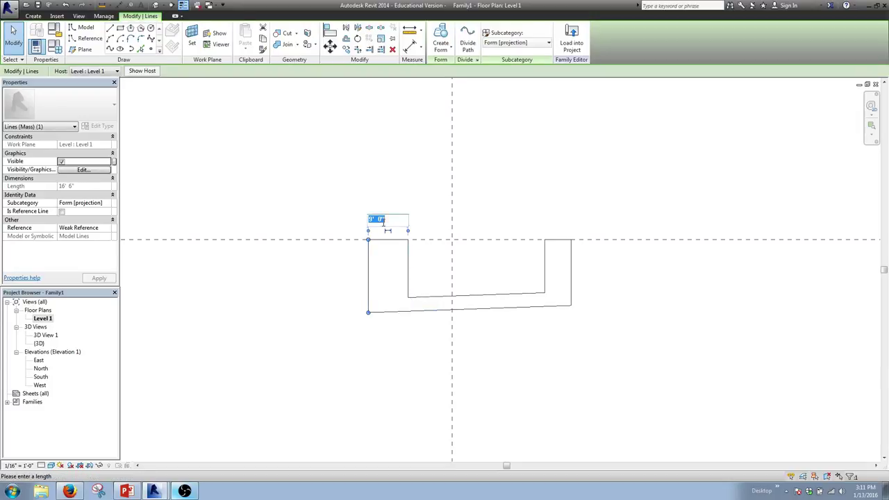
text(4)
key(Return)
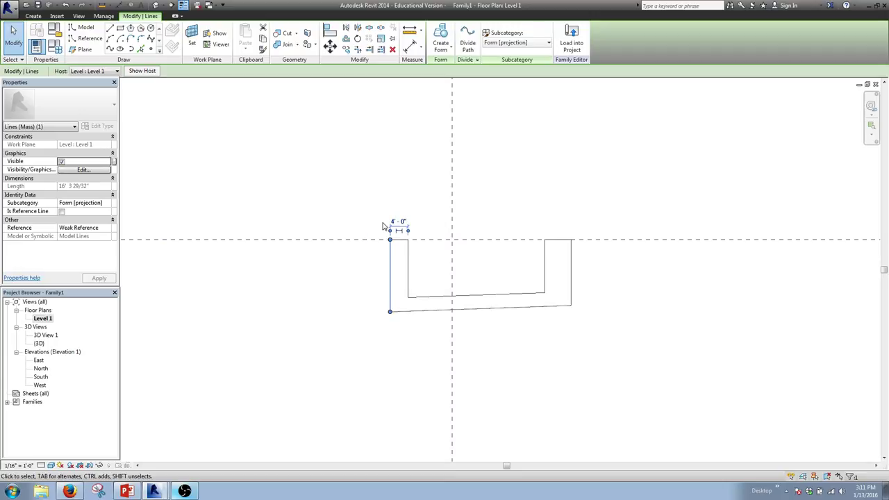
click(422, 340)
Place the inner right vertical line 10'-0" from the centre reference plane
key(Tab)
click(543, 278)
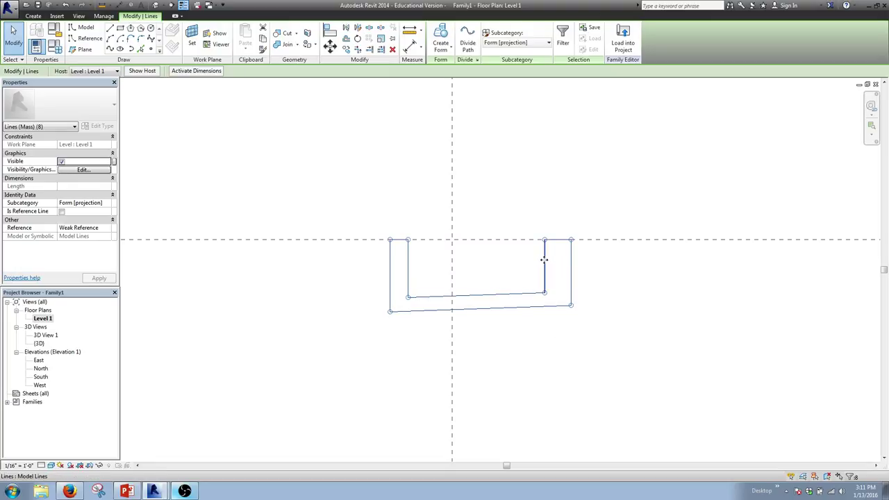
click(544, 261)
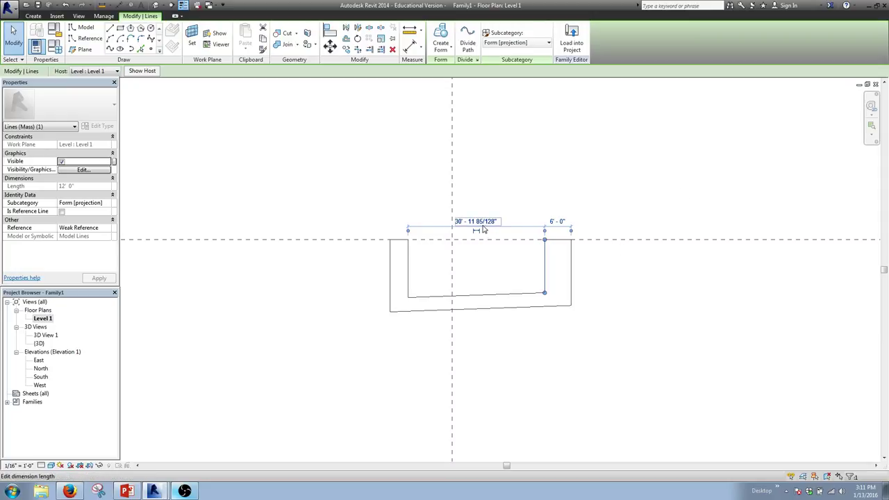
click(451, 275)
click(495, 219)
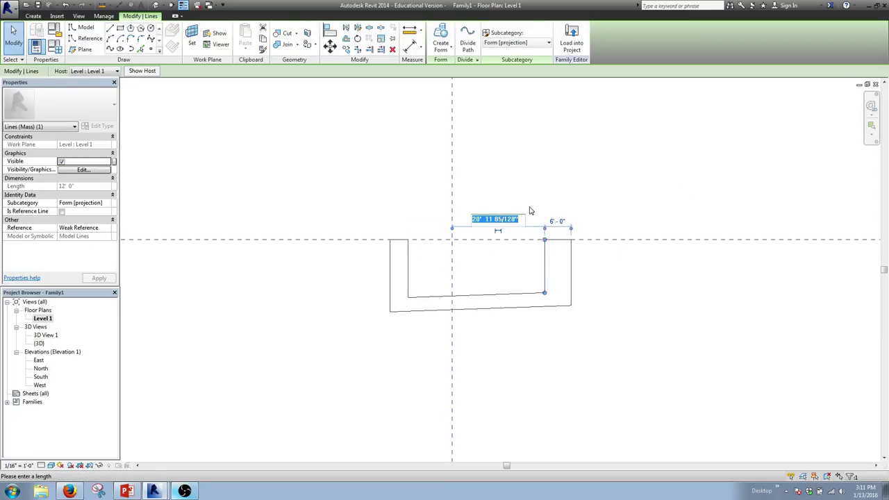
text(10)
key(Return)
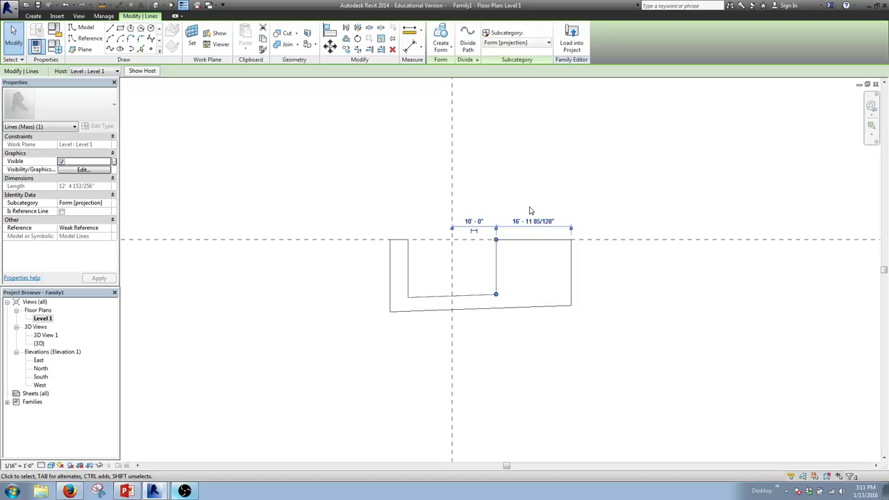
click(533, 220)
key(Escape)
click(571, 270)
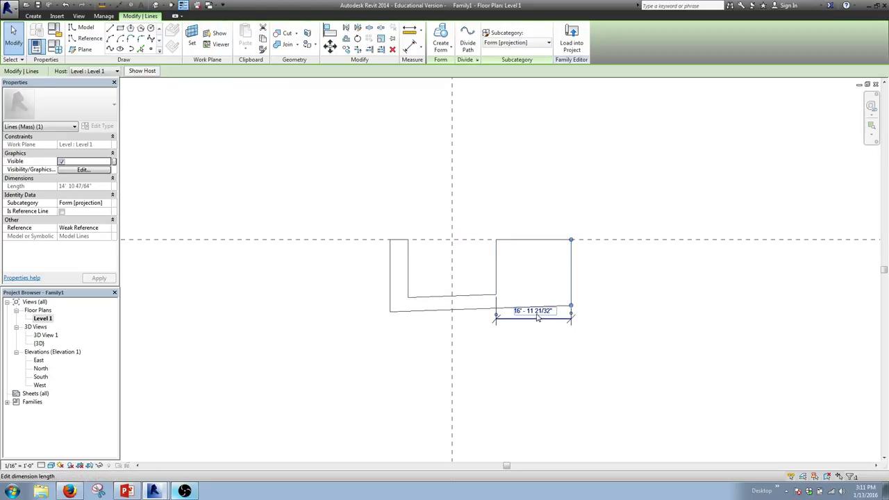
Make the right side of the U 4' wide
key(Escape)
key(Tab)
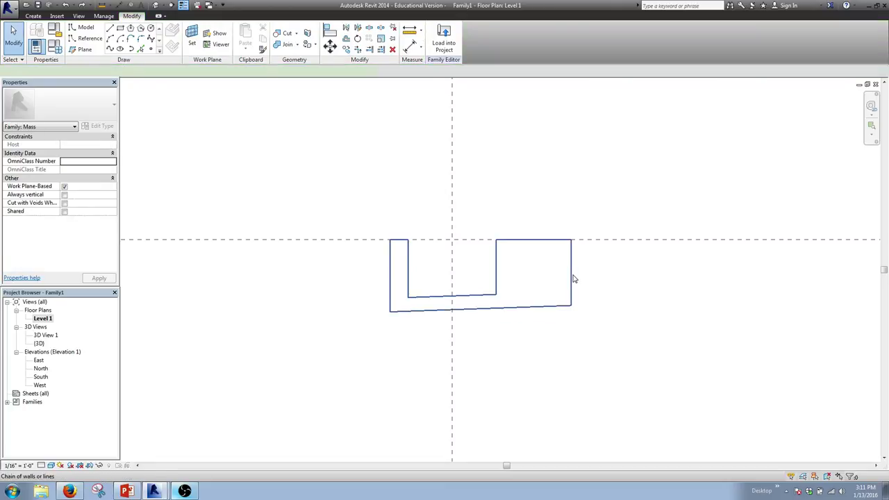
click(574, 279)
click(569, 266)
click(533, 313)
text(4)
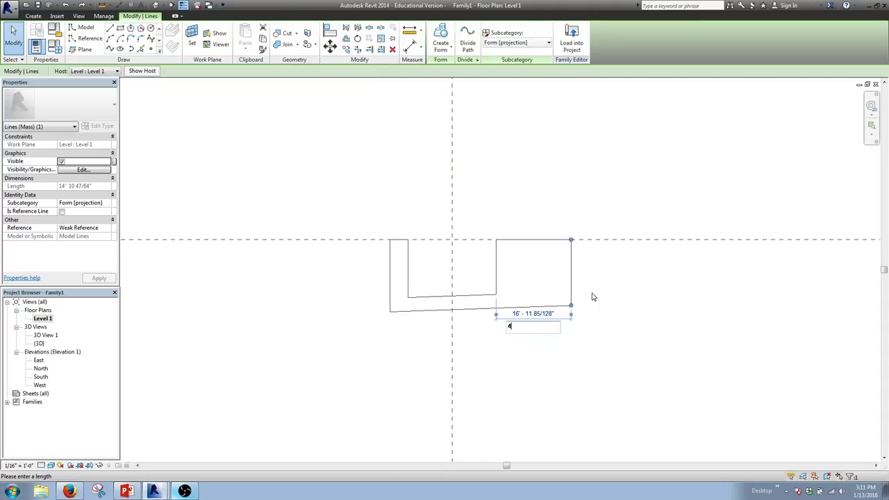
key(Return)
click(478, 366)
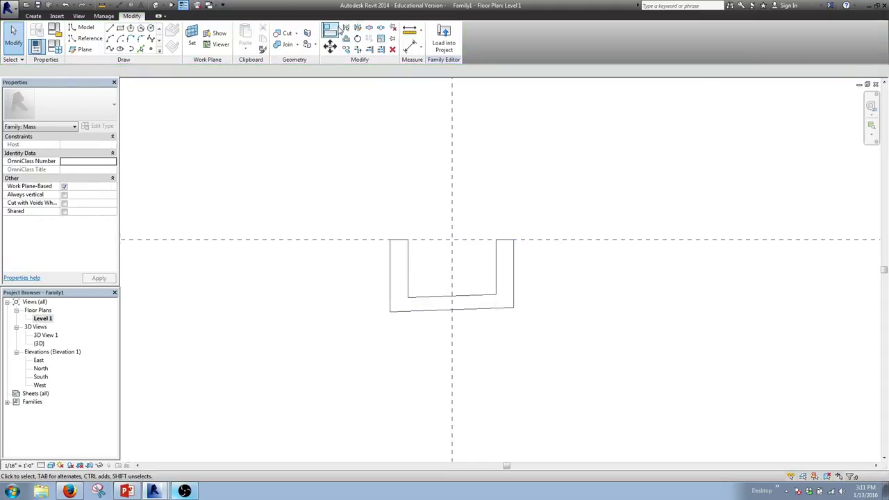
Reselect the sketch lines and check the right line's length, leaving it unchanged
click(413, 297)
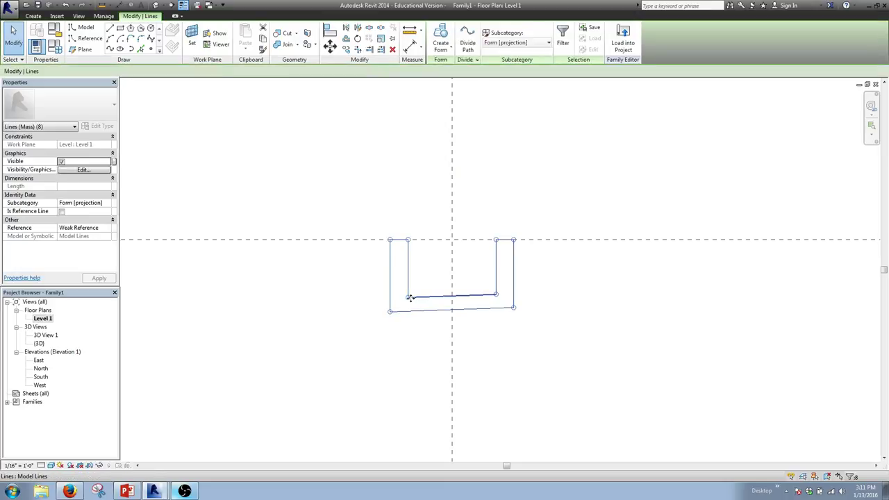
click(407, 293)
key(Escape)
key(Escape)
click(402, 313)
click(408, 294)
key(Escape)
key(Escape)
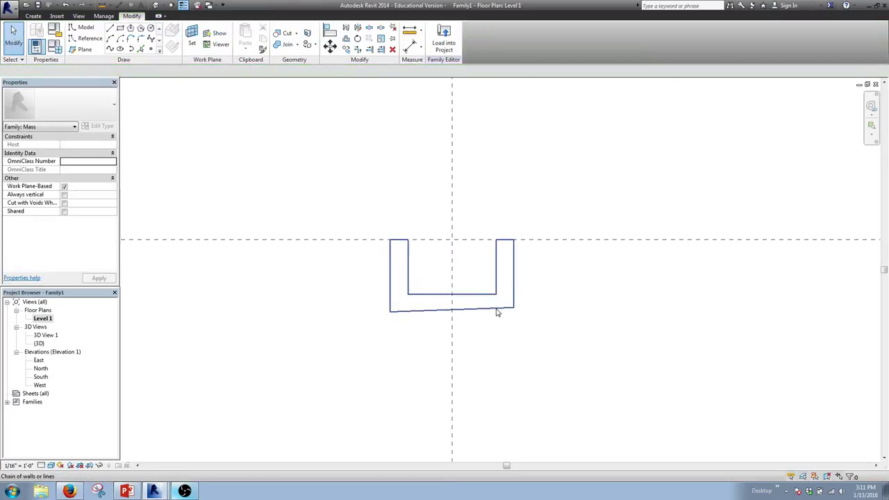
click(514, 310)
click(553, 303)
key(Tab)
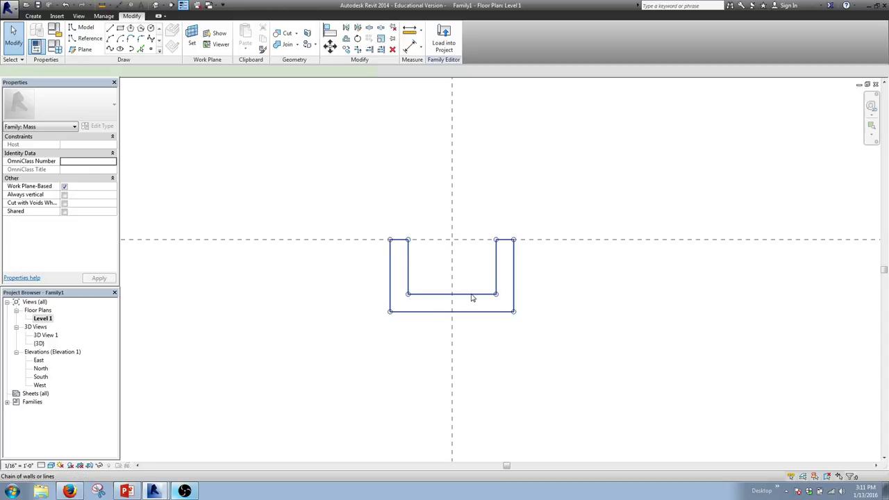
click(472, 298)
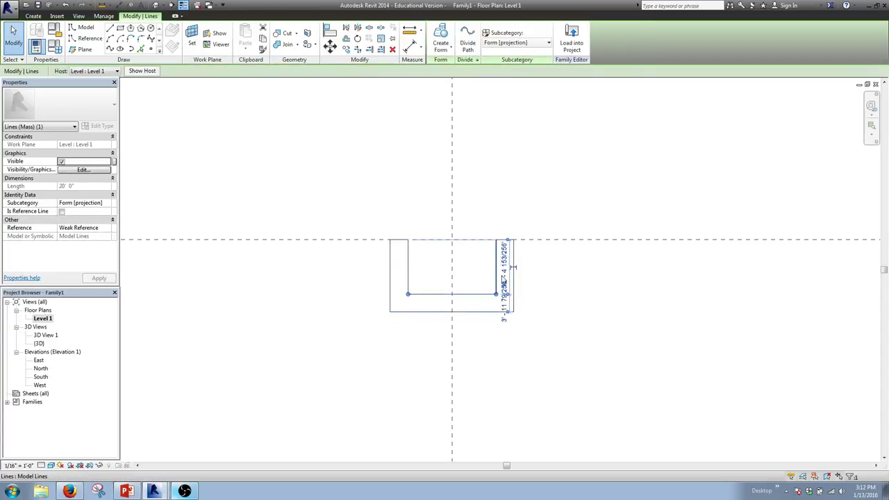
scroll(509, 281, up, 3)
click(511, 275)
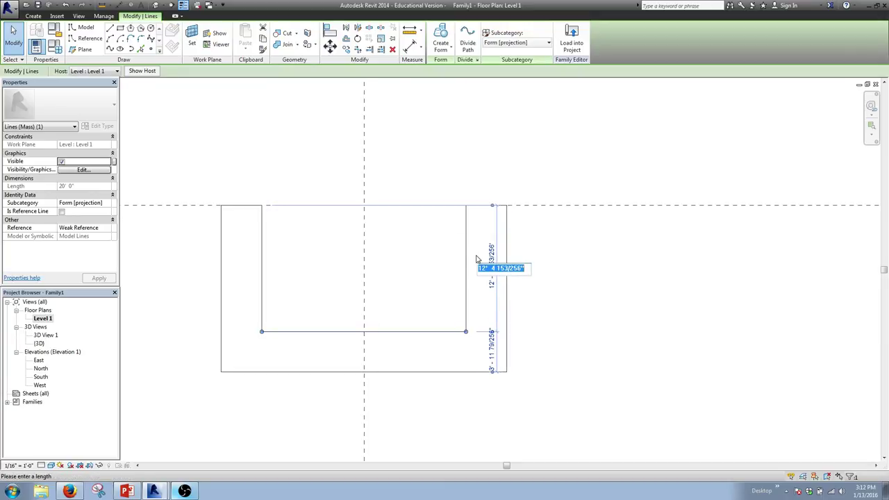
click(466, 258)
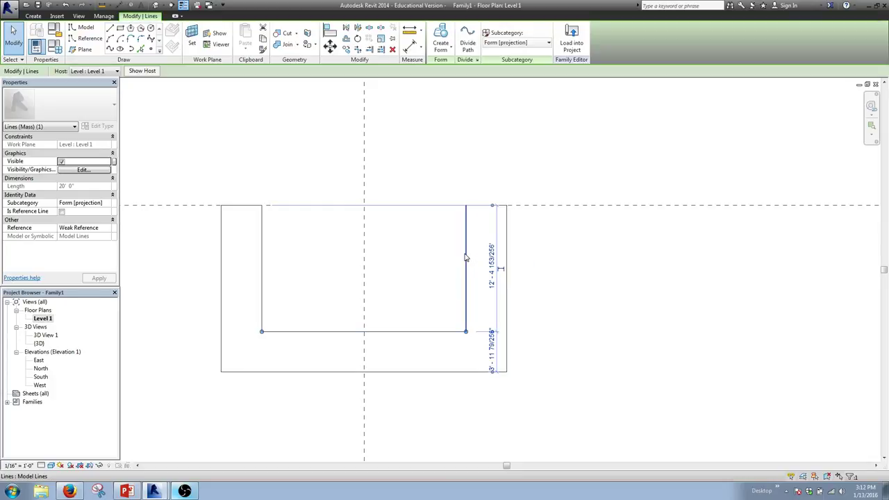
click(436, 248)
Set both inner vertical lines 5' from the centre plane
click(464, 247)
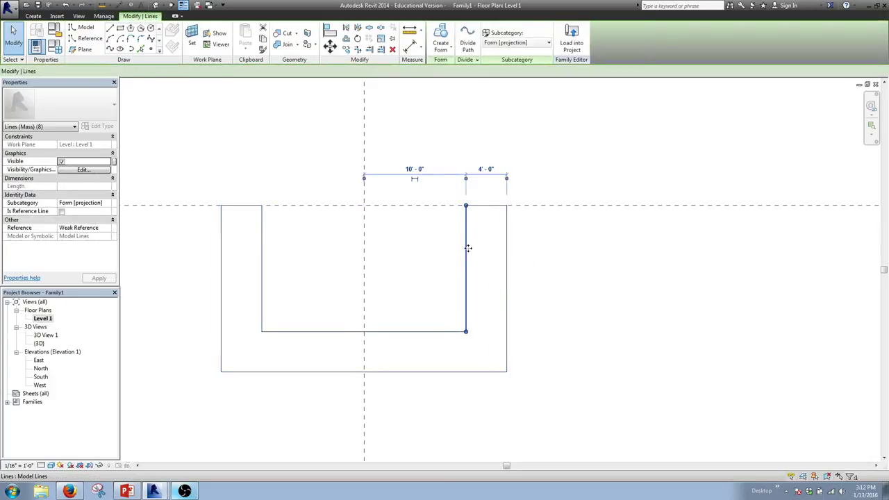
click(425, 171)
text(5)
key(Return)
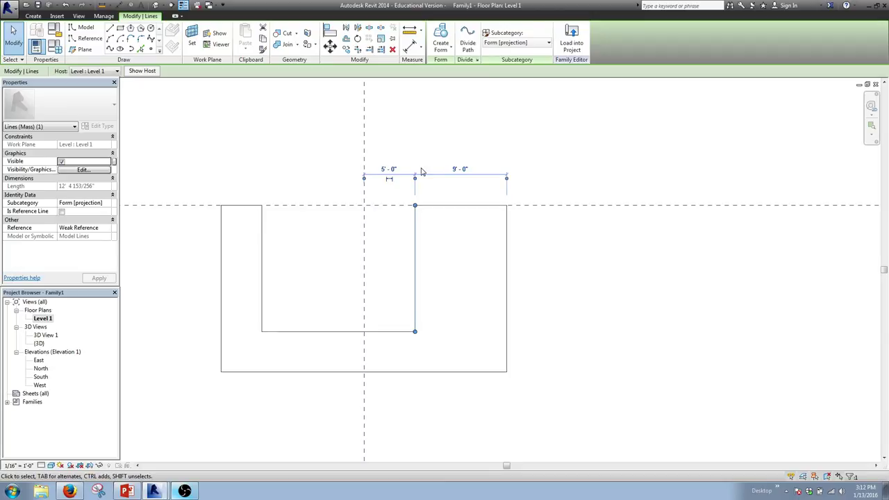
click(282, 243)
click(262, 243)
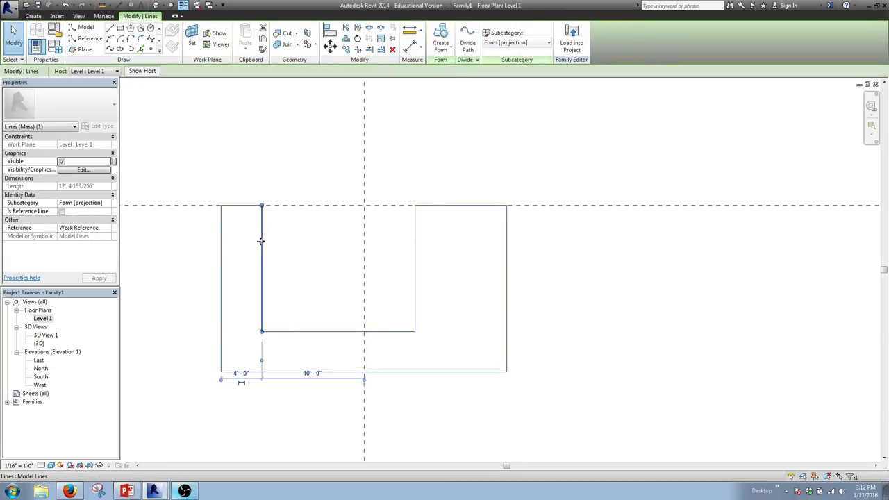
click(313, 372)
text(5)
key(Return)
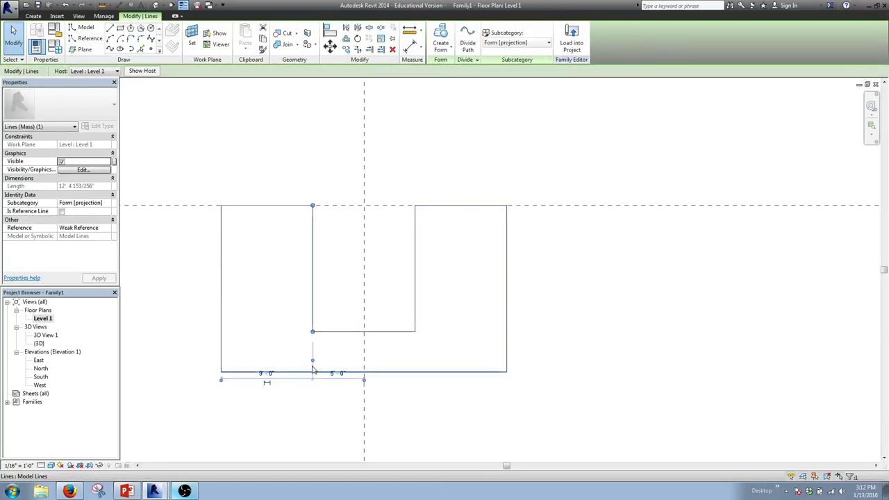
Make the left and right legs each 4' wide
click(221, 338)
click(267, 184)
text(4)
key(Return)
click(506, 254)
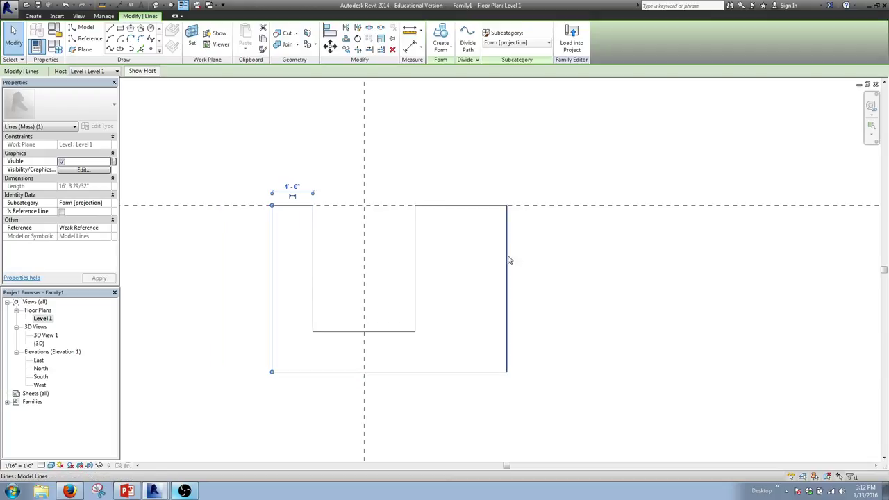
click(459, 379)
text(4)
key(Return)
click(324, 385)
Make the inner opening 10' deep
key(Tab)
click(334, 332)
click(415, 292)
click(423, 264)
text(10)
key(Return)
Set the base of the U to 4' thick
key(Tab)
click(393, 376)
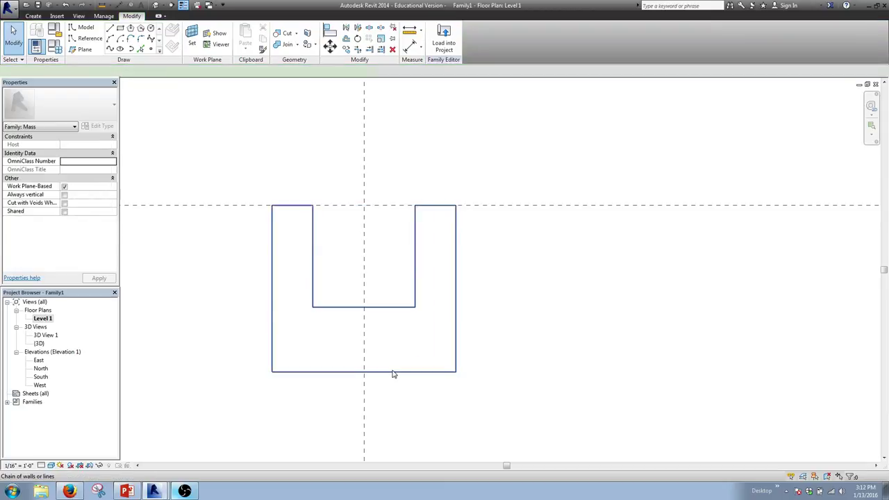
click(393, 376)
click(252, 344)
text(4)
key(Return)
click(609, 339)
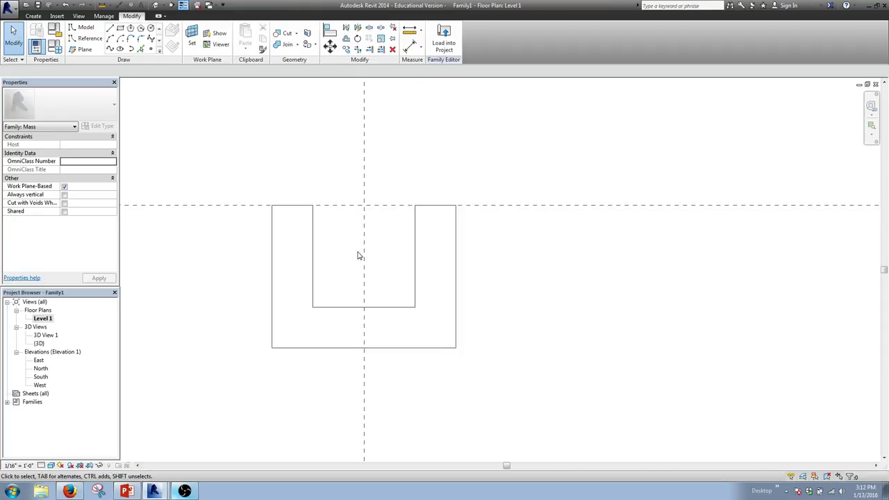
Select all eight U-shaped sketch lines and create a solid form from them
key(Tab)
click(427, 351)
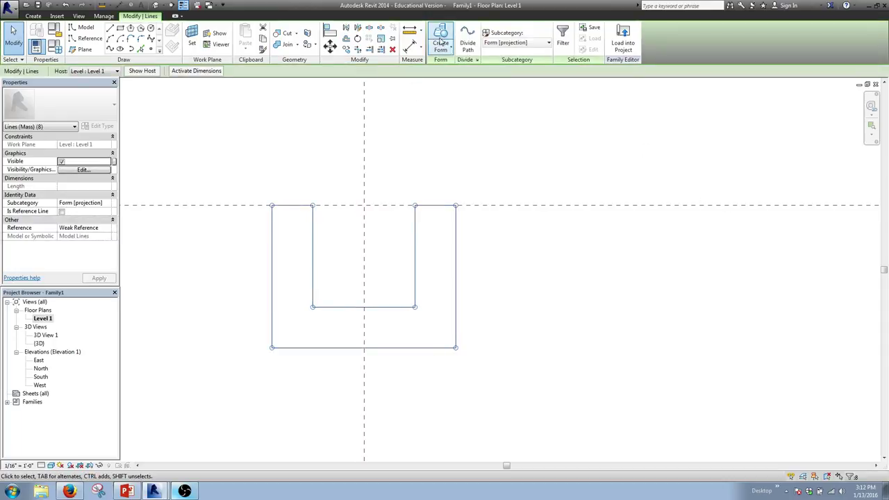
click(441, 41)
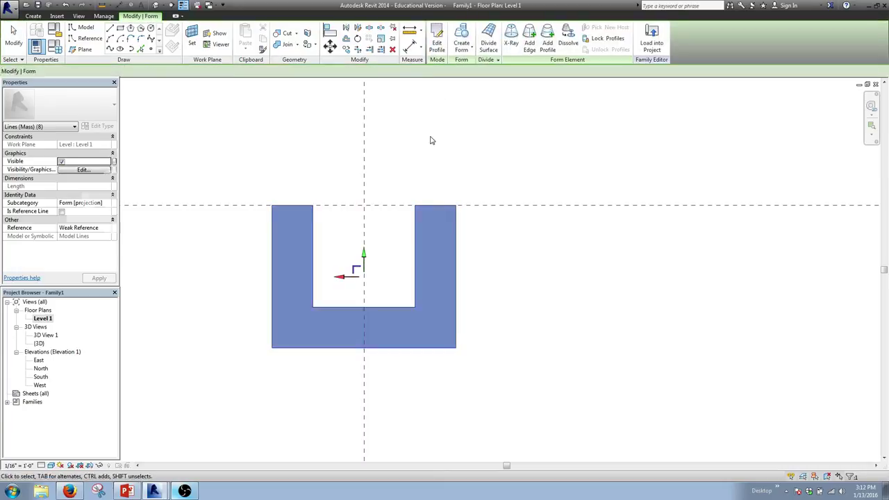
click(463, 52)
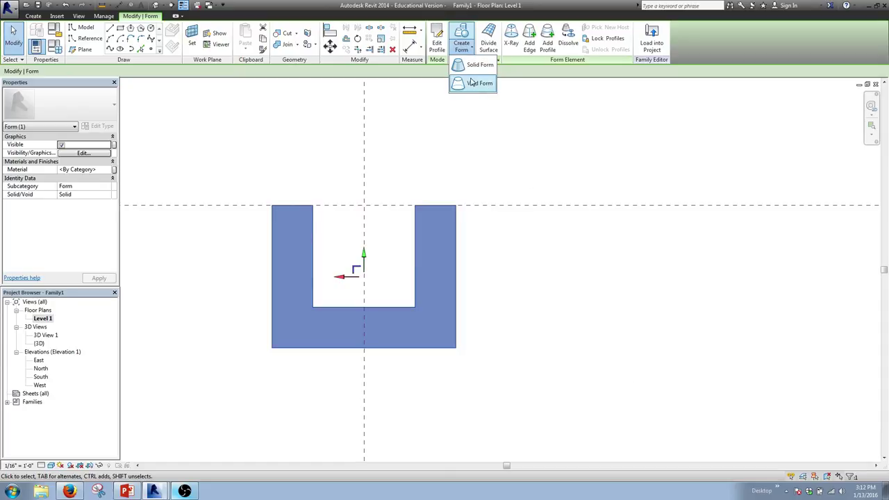
click(534, 303)
click(535, 313)
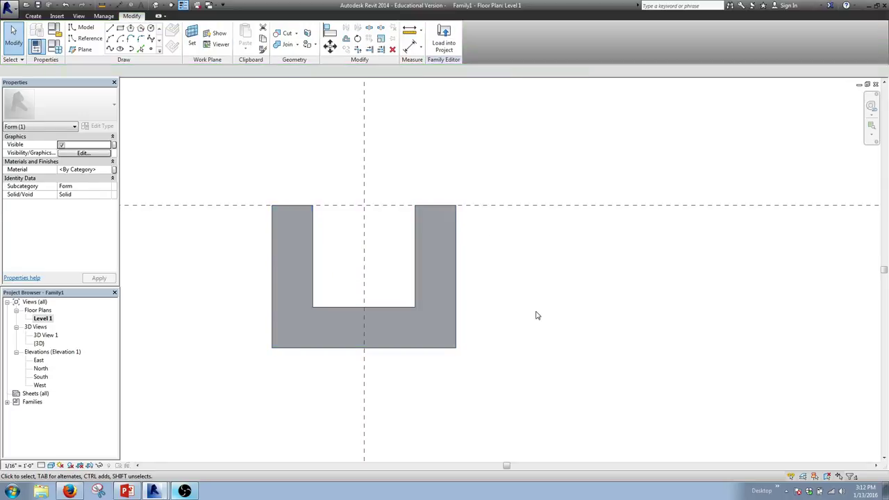
Switch to the default 3D view and frame the whole U-shaped mass
click(161, 6)
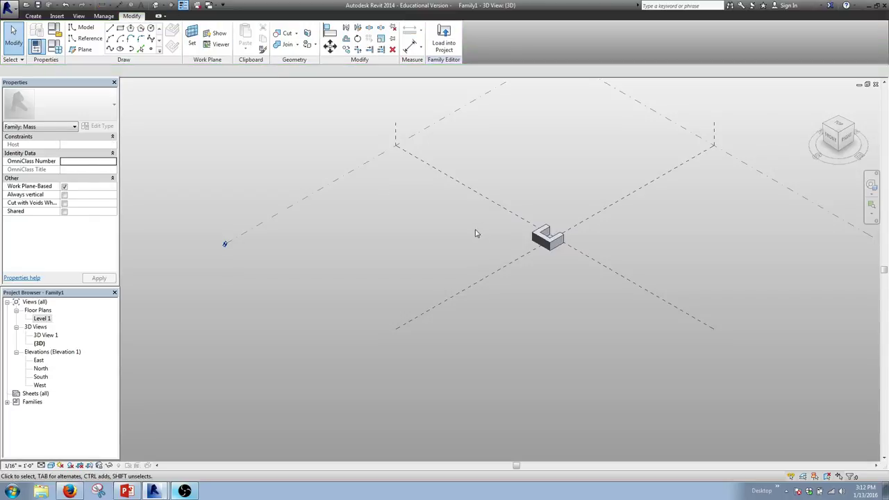
scroll(548, 250, up, 5)
middle_drag(684, 255, 609, 322)
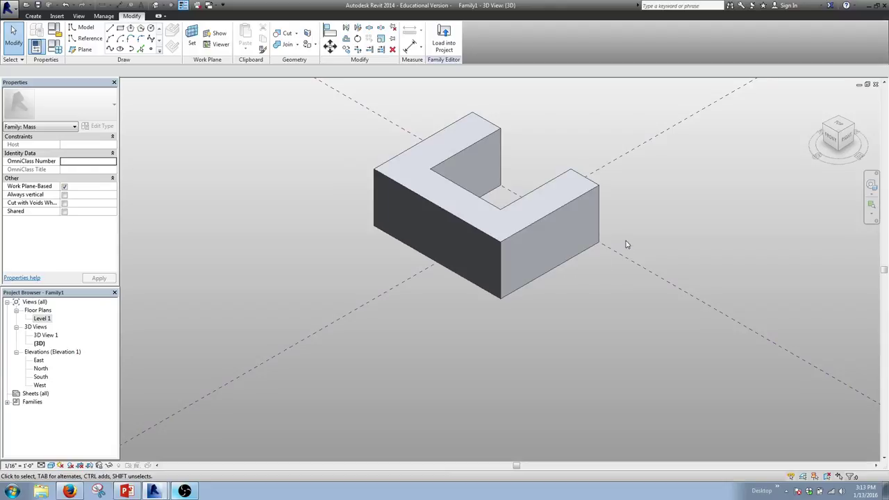
click(567, 268)
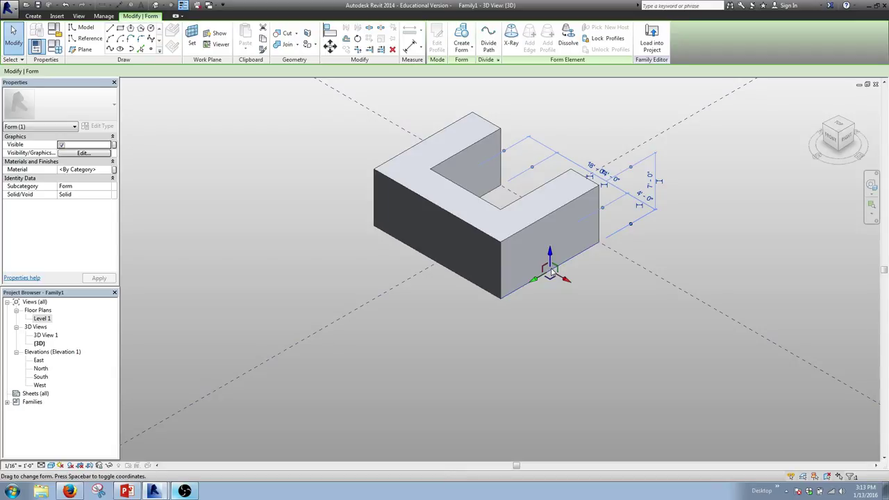
click(551, 273)
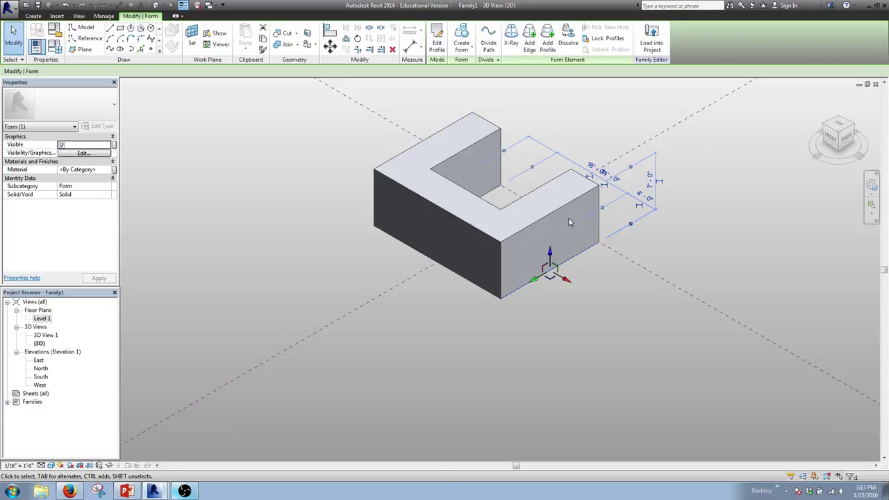
mouse_move(548, 254)
mouse_down()
mouse_move(550, 222)
mouse_move(549, 251)
mouse_up()
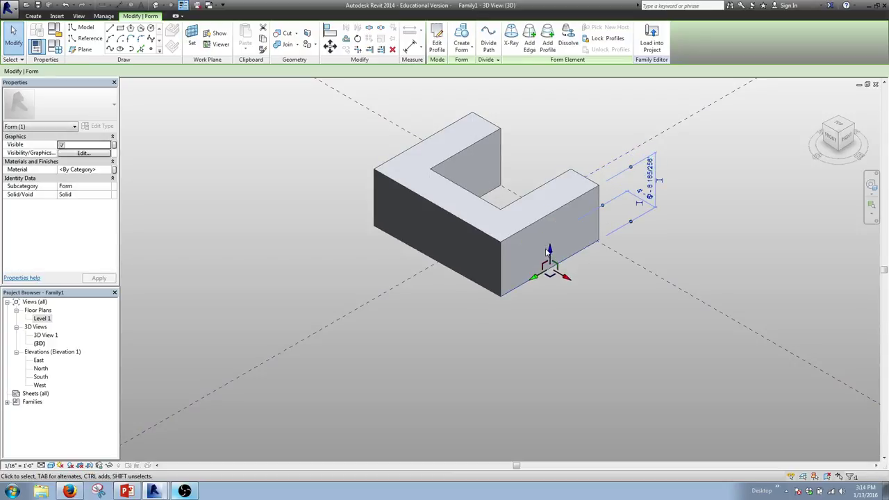
key(Escape)
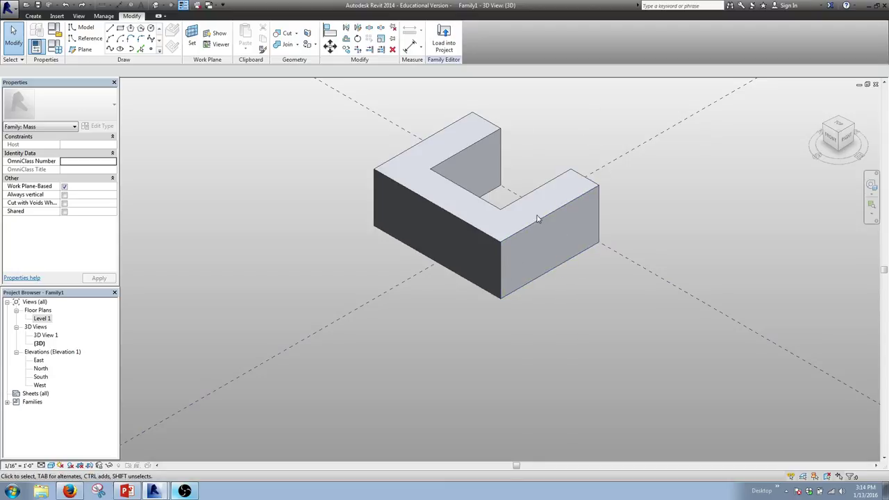
Select the mass's top face and change its height from 7'-0" to 4'-0"
click(535, 194)
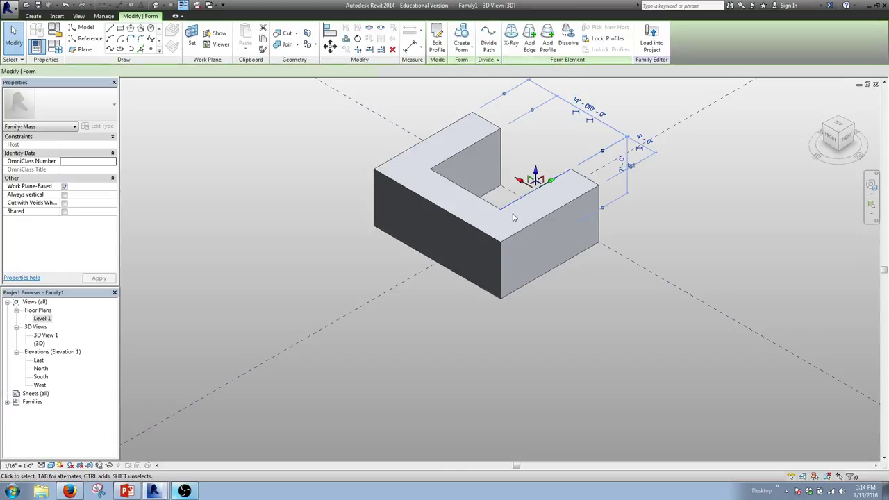
click(609, 194)
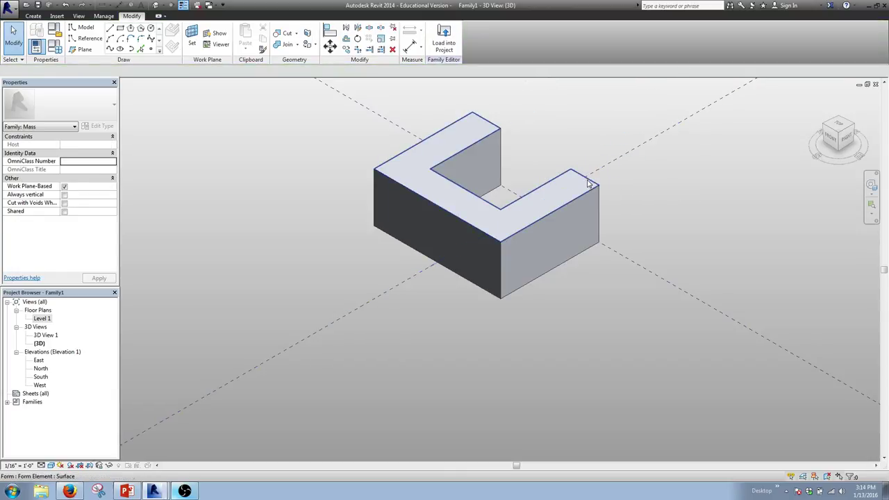
click(589, 184)
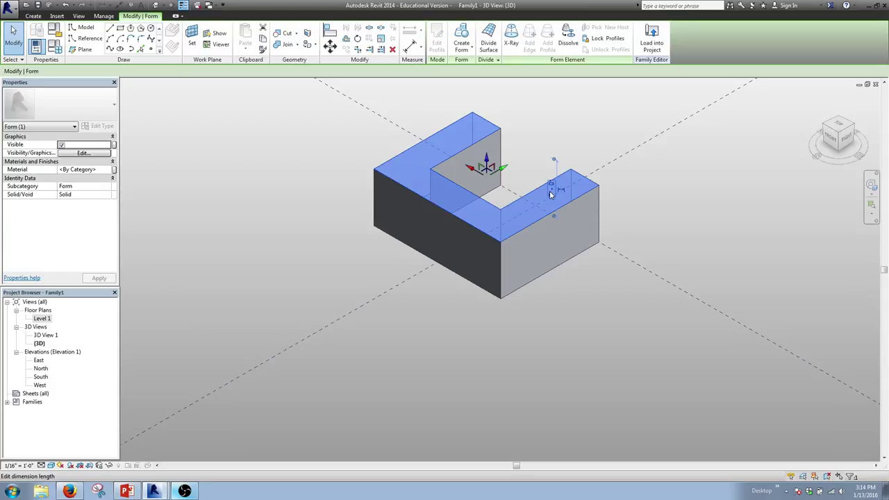
click(549, 190)
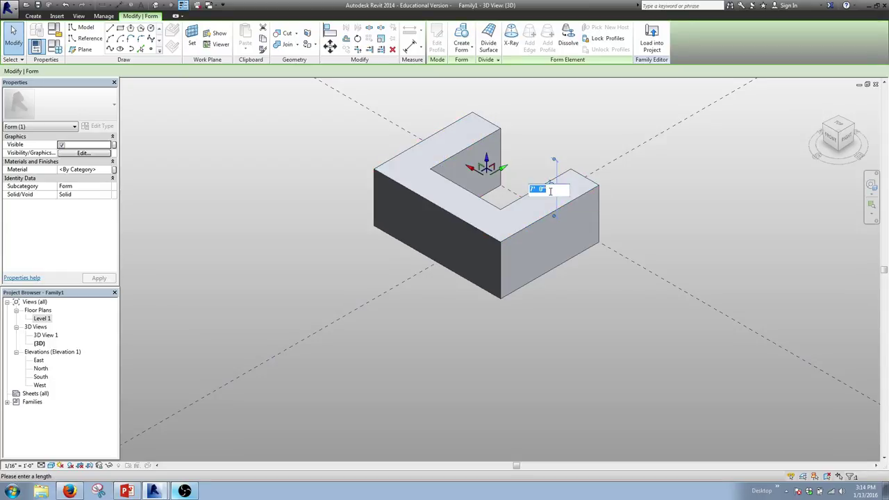
text(4)
key(Return)
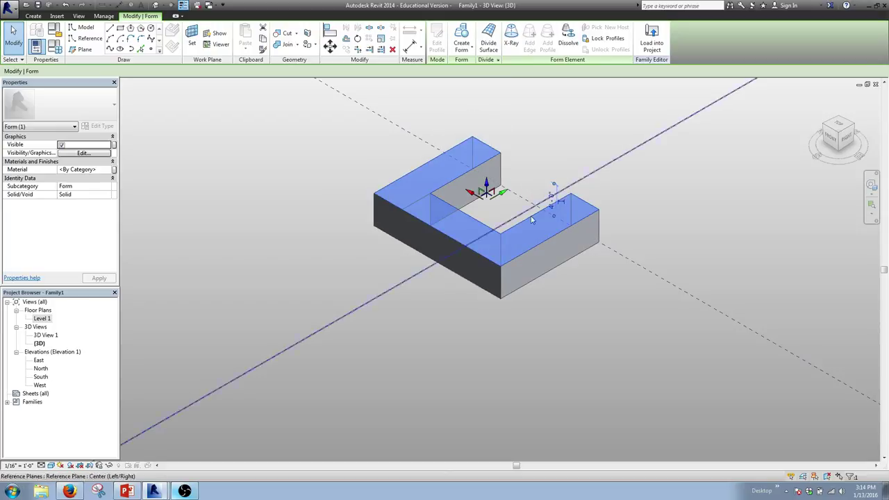
click(538, 307)
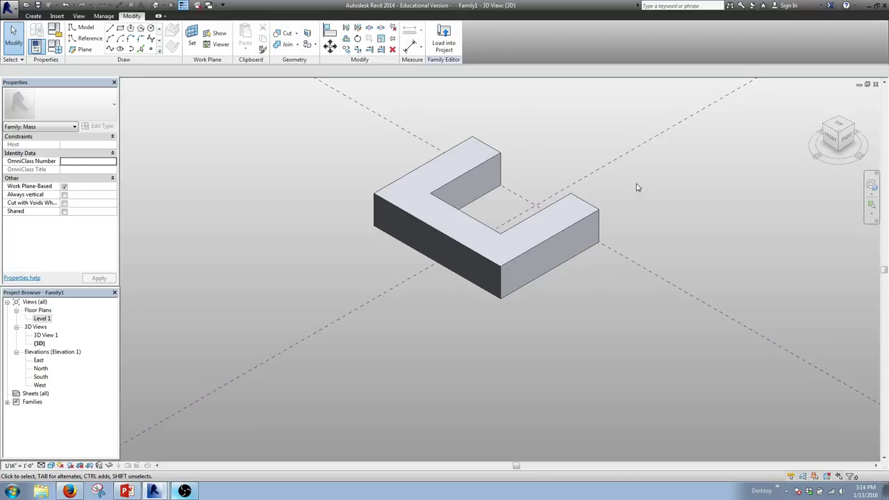
Set the end wing's top front edge to 2' from its base, sloping that face
click(580, 224)
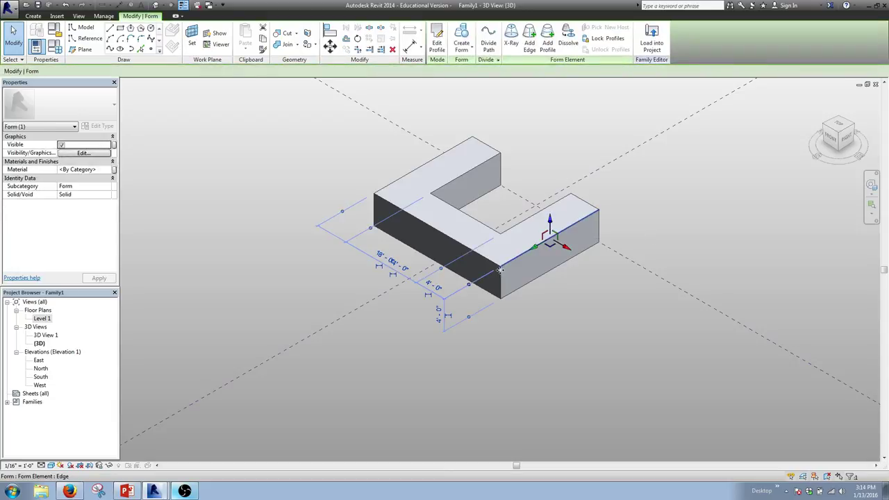
click(436, 290)
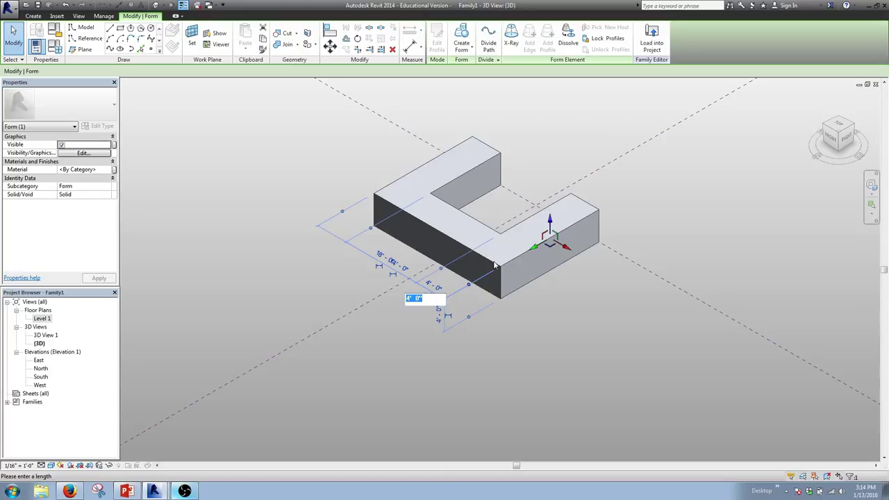
text(2)
key(Return)
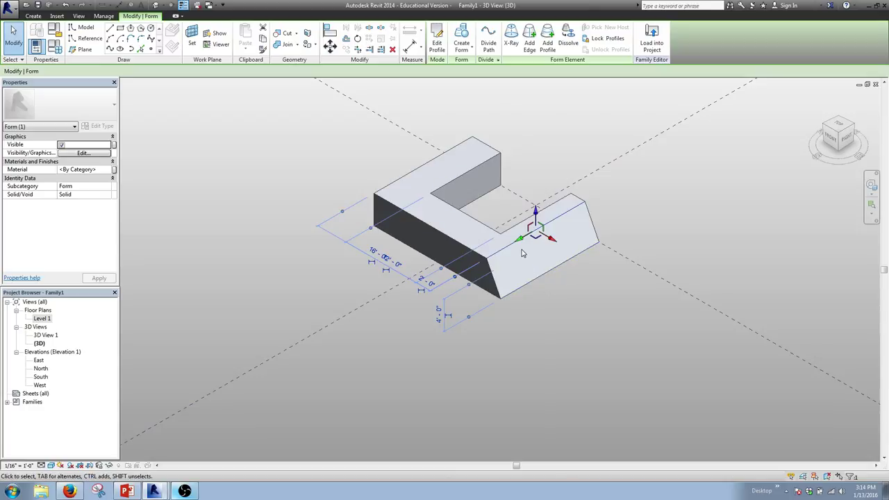
click(517, 319)
click(508, 295)
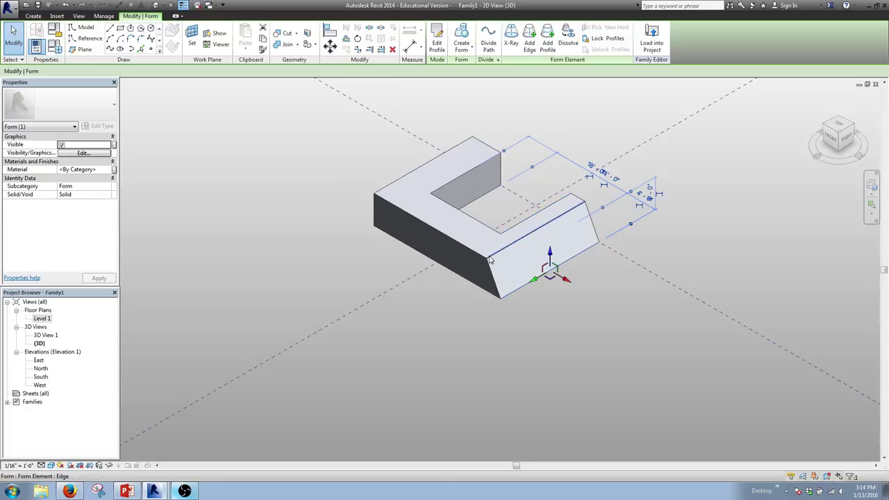
click(465, 288)
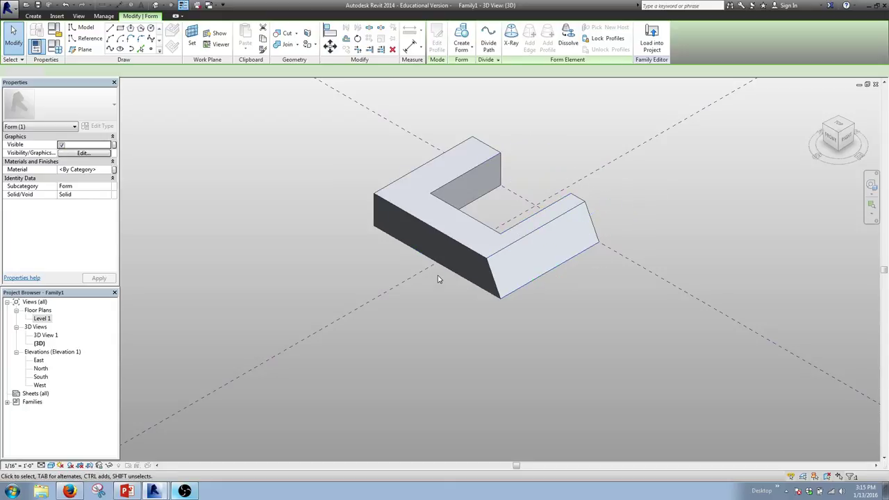
Set the front-left and back-left top edges to 2' offsets, sloping the left and back faces
click(453, 239)
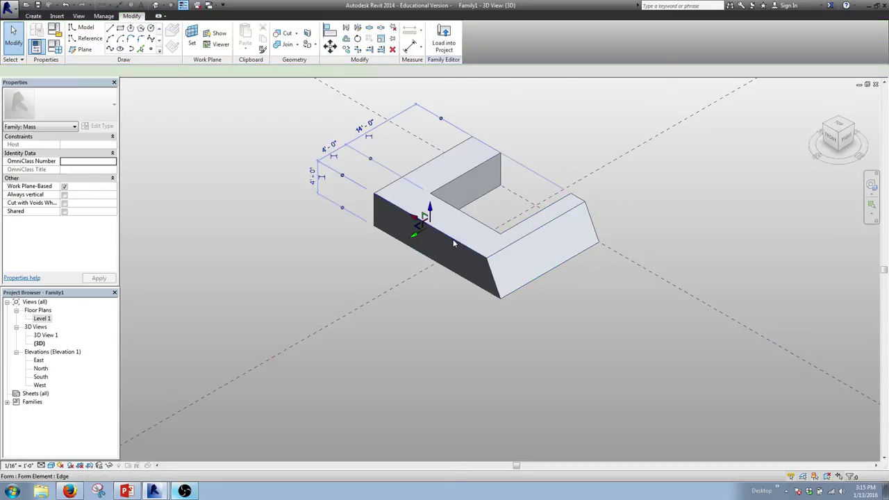
click(328, 145)
text(2)
key(Return)
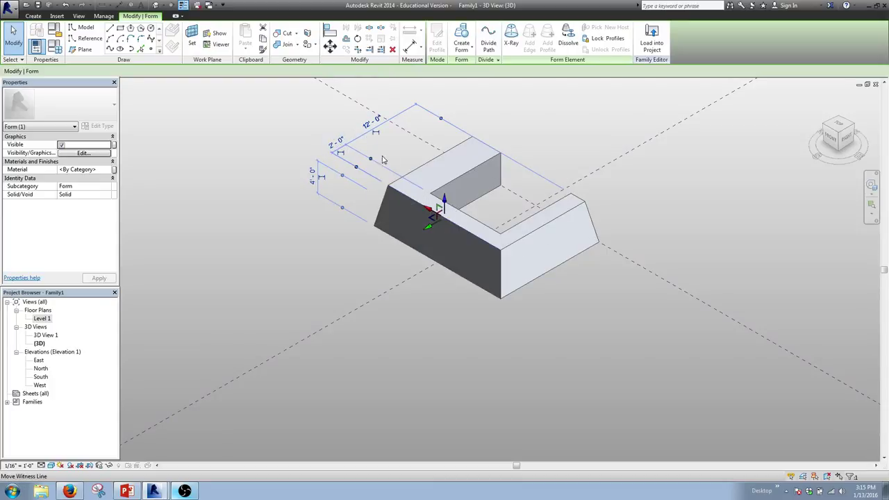
click(429, 154)
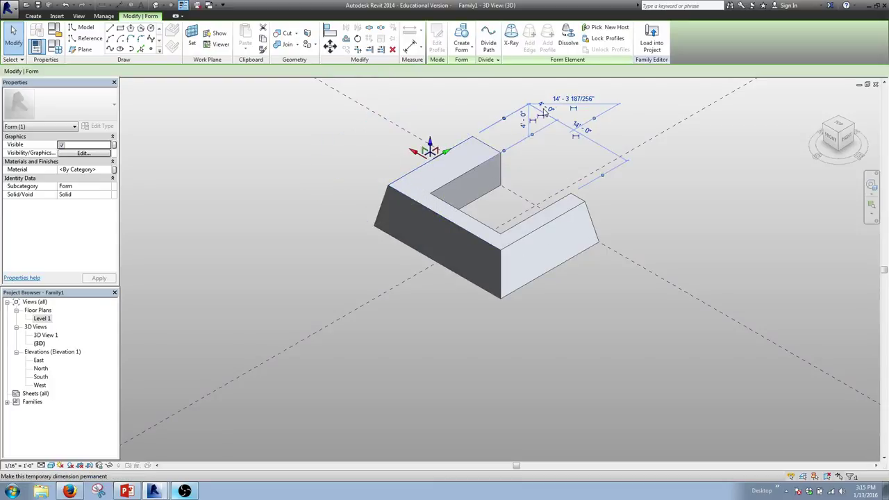
click(544, 107)
text(2)
key(Return)
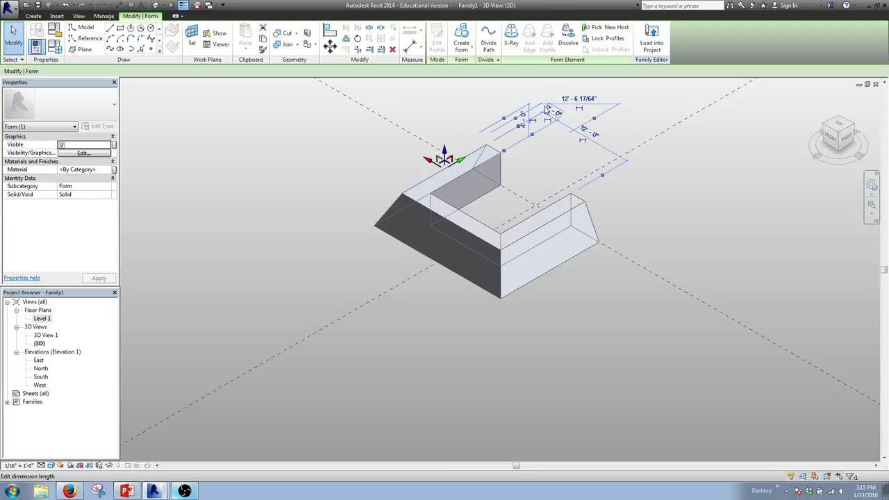
click(617, 373)
shift+middle_drag(615, 367, 402, 350)
Pan the mass into view and select the Center (Front/Back) reference plane
scroll(402, 349, up, 4)
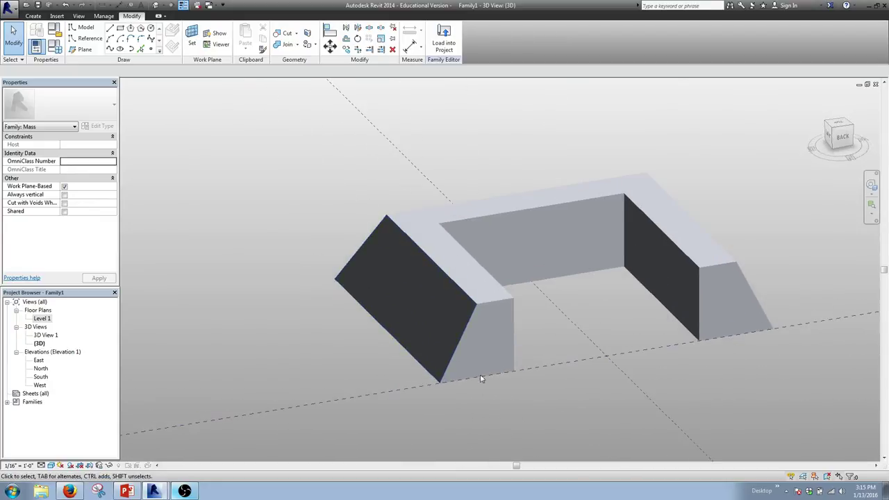
scroll(510, 307, down, 5)
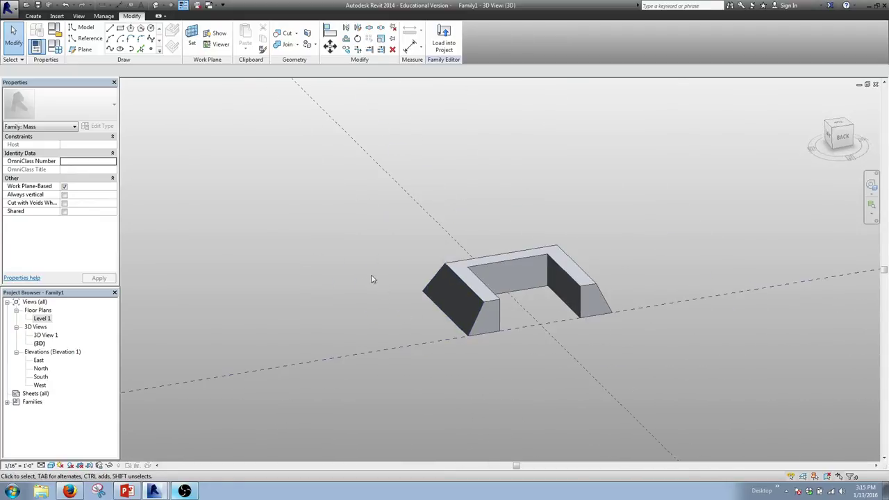
middle_drag(363, 274, 425, 303)
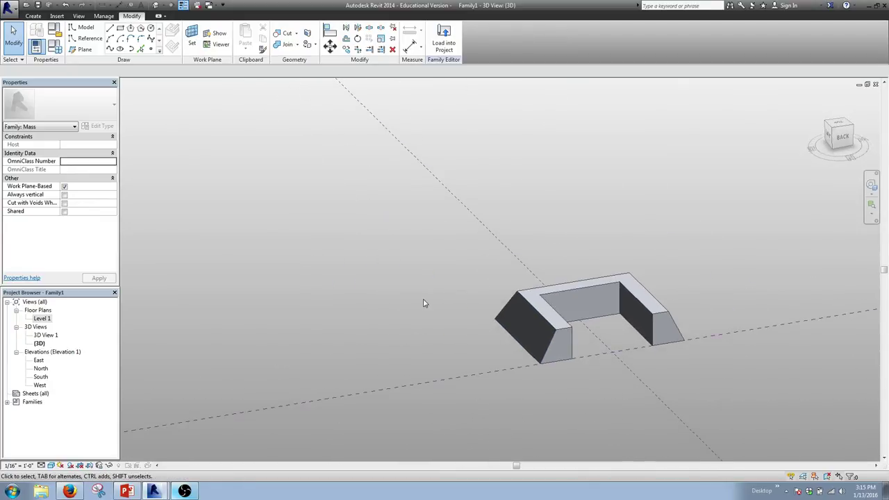
click(432, 386)
Frame the sloped mass in a straight-on Back view facing the reference plane
scroll(432, 382, down, 4)
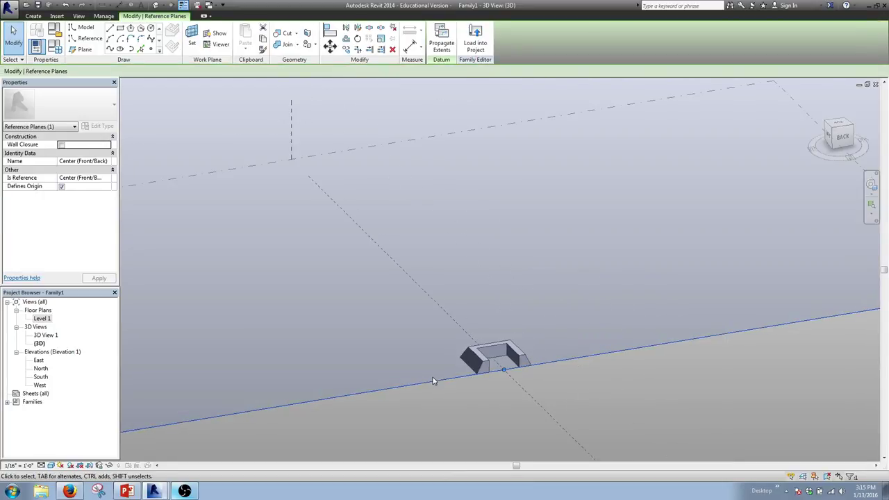
scroll(431, 380, down, 2)
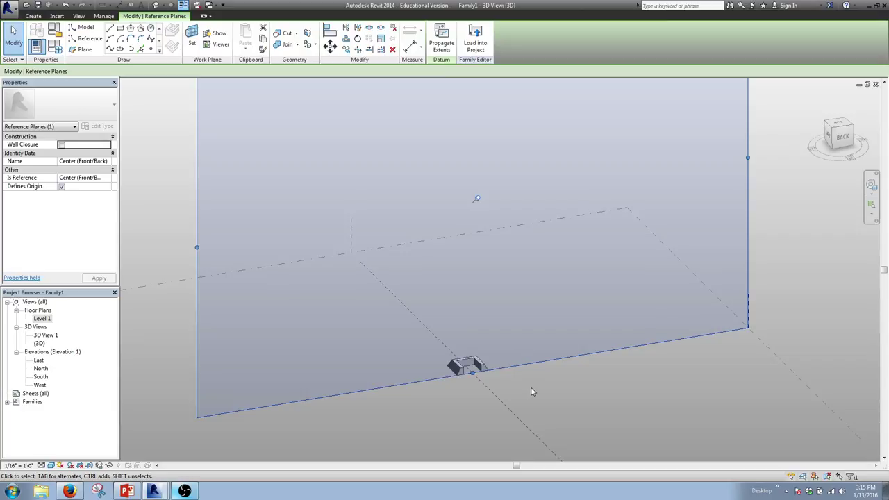
click(843, 137)
scroll(454, 364, up, 5)
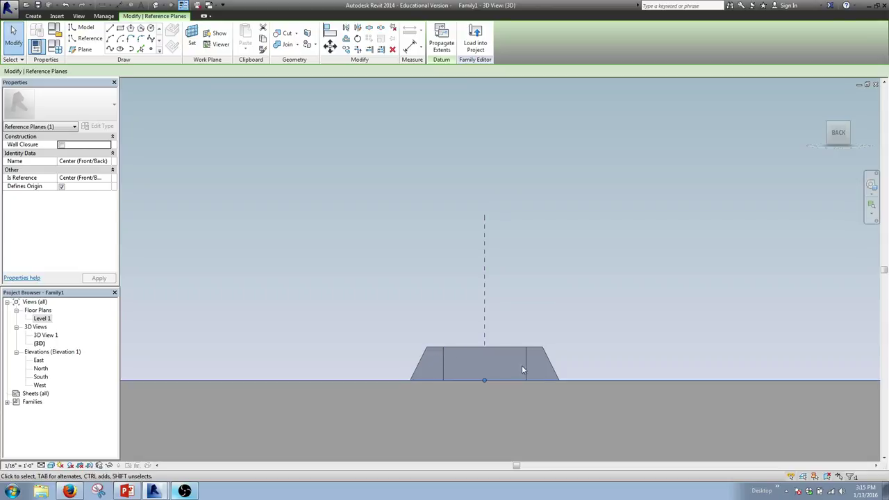
shift+middle_drag(661, 291, 653, 363)
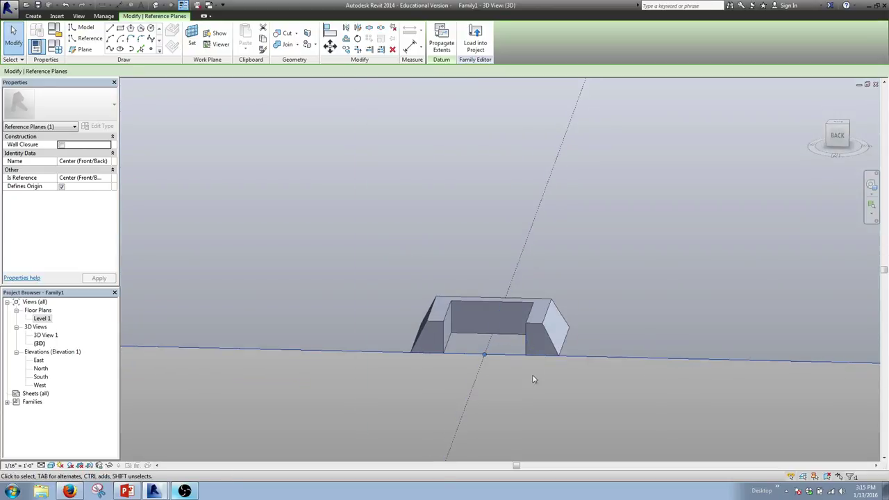
shift+middle_drag(532, 377, 553, 325)
click(838, 137)
scroll(451, 368, up, 10)
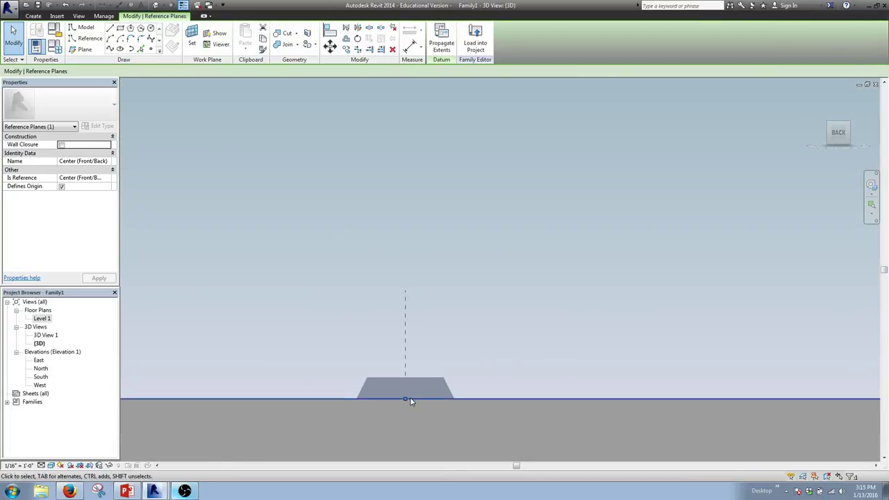
scroll(559, 362, down, 2)
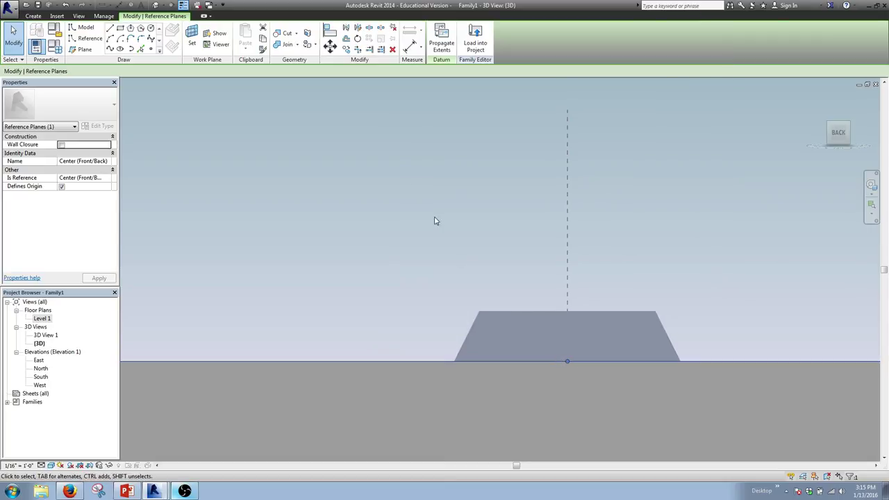
Set the reference plane as work plane and sketch a radius-6 arc across the left sloped end
click(191, 34)
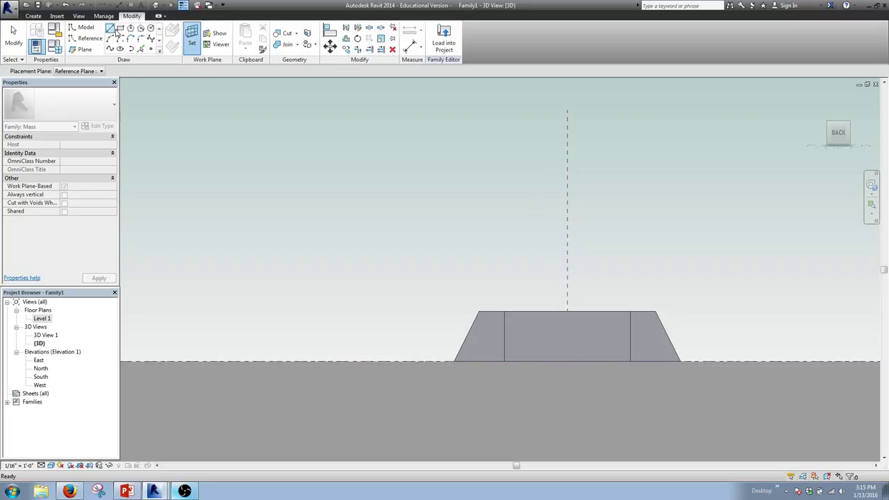
click(110, 39)
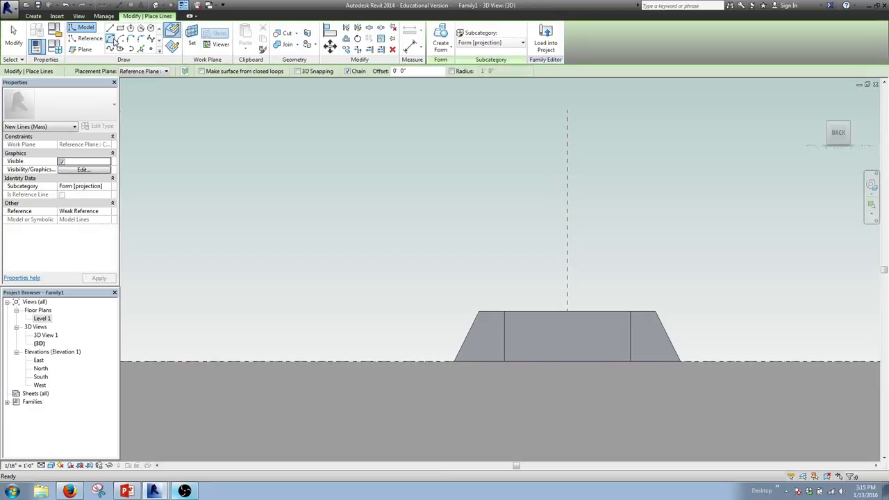
click(175, 54)
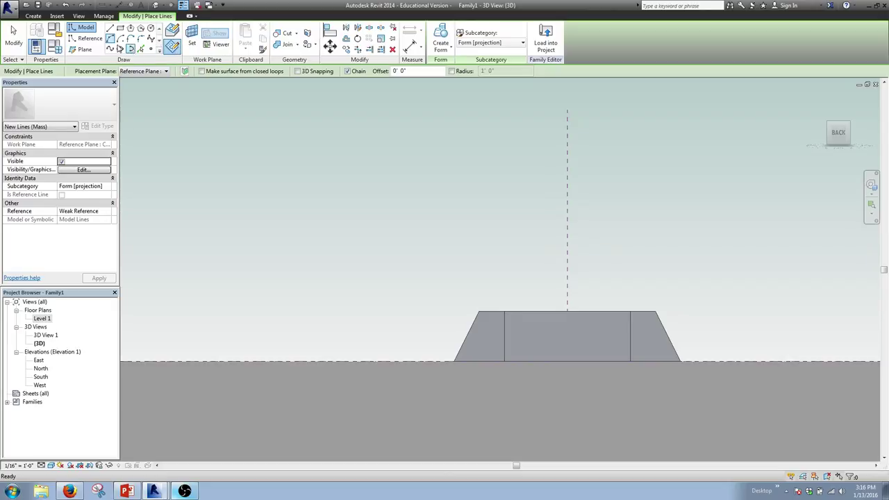
scroll(469, 325, up, 3)
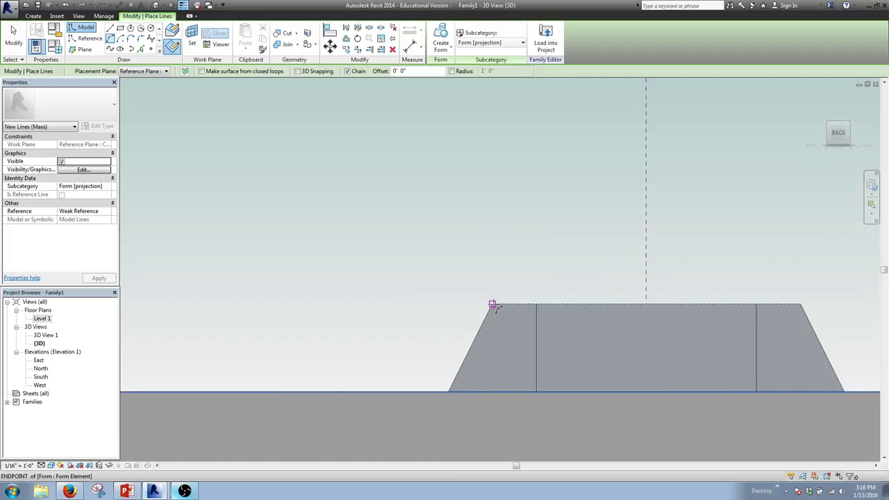
click(492, 304)
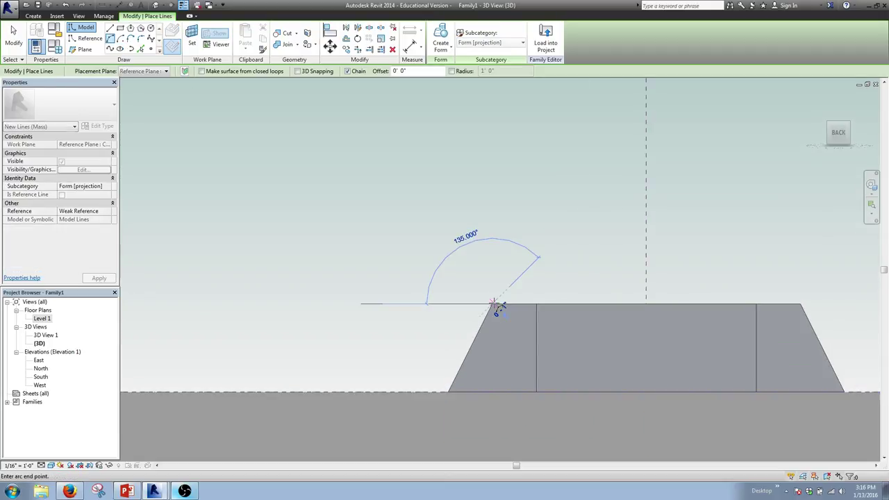
click(448, 393)
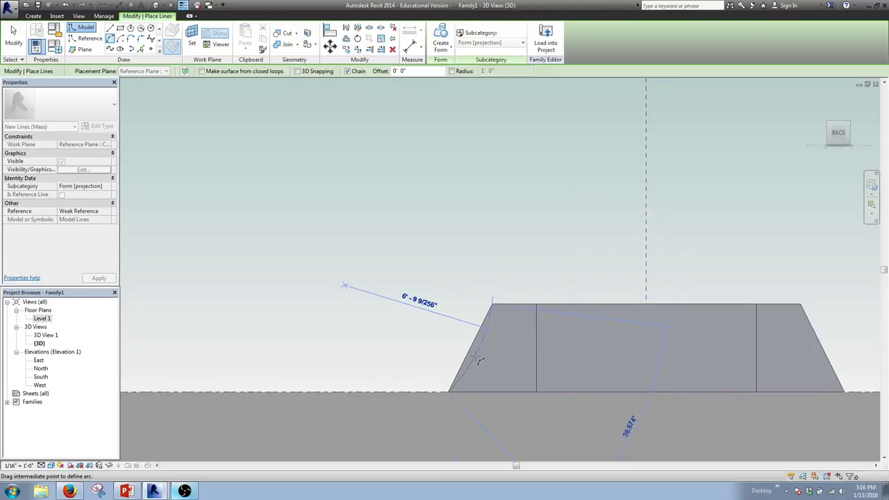
text(6)
key(Return)
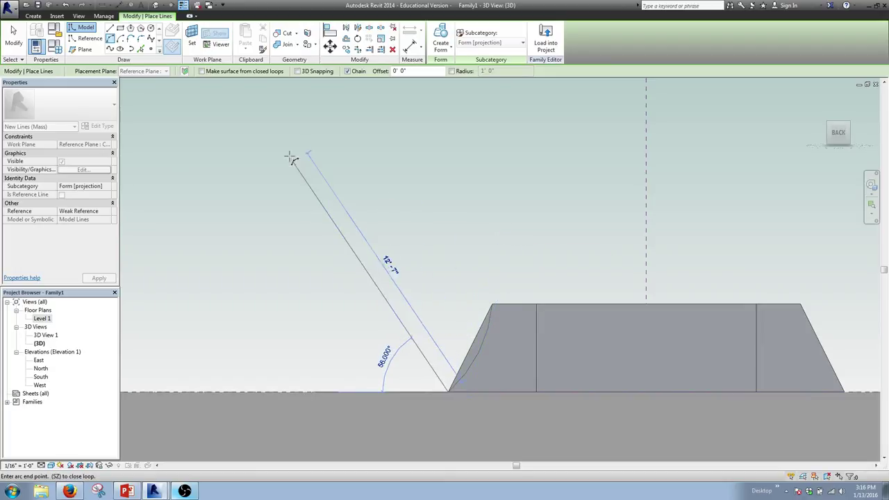
click(104, 31)
click(491, 304)
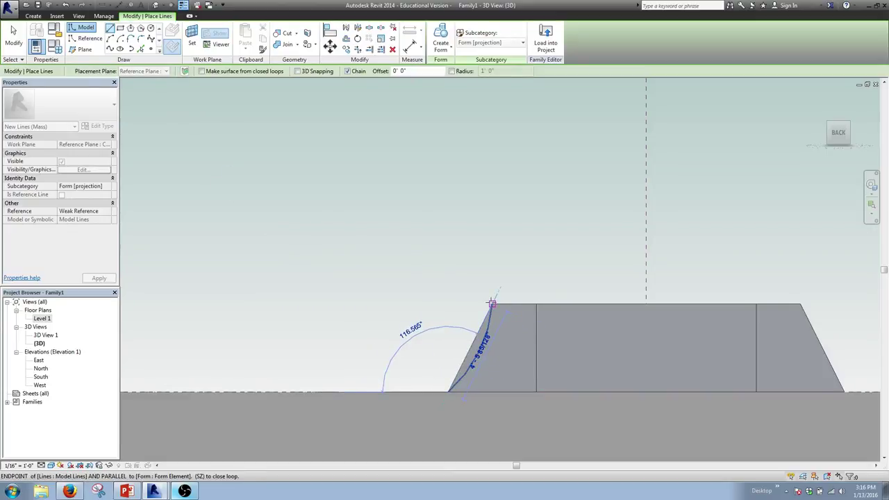
key(Escape)
key(Escape)
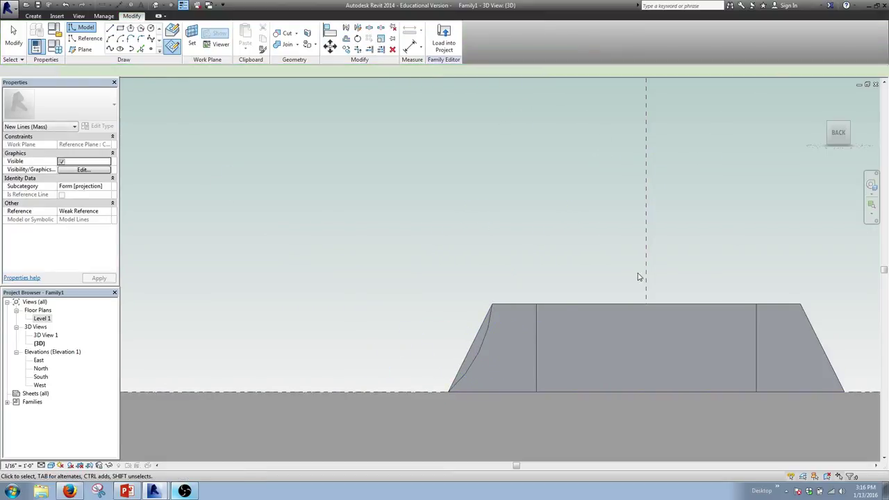
Sketch a matching radius-6 arc from the top-right to bottom-right corner
middle_drag(583, 298, 439, 287)
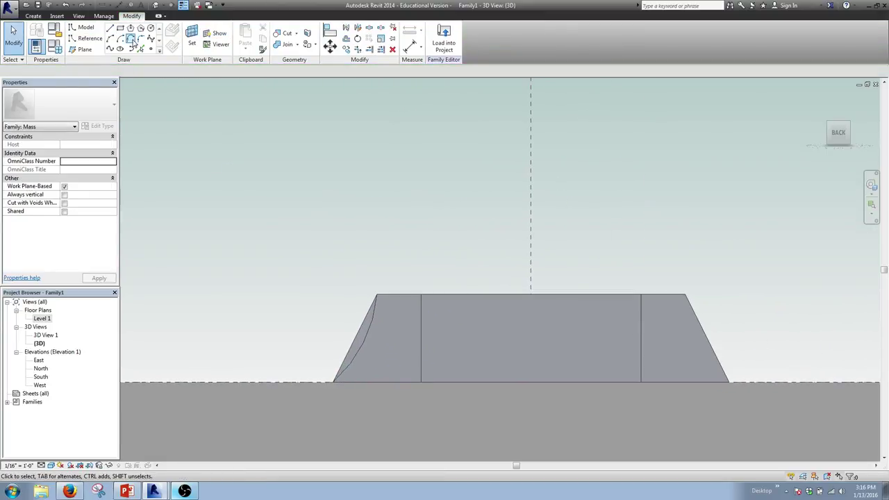
click(110, 39)
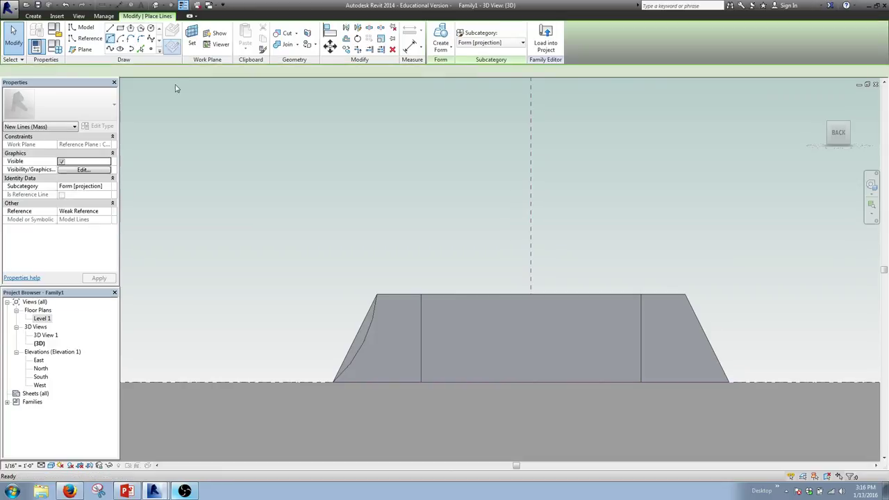
click(686, 295)
click(728, 381)
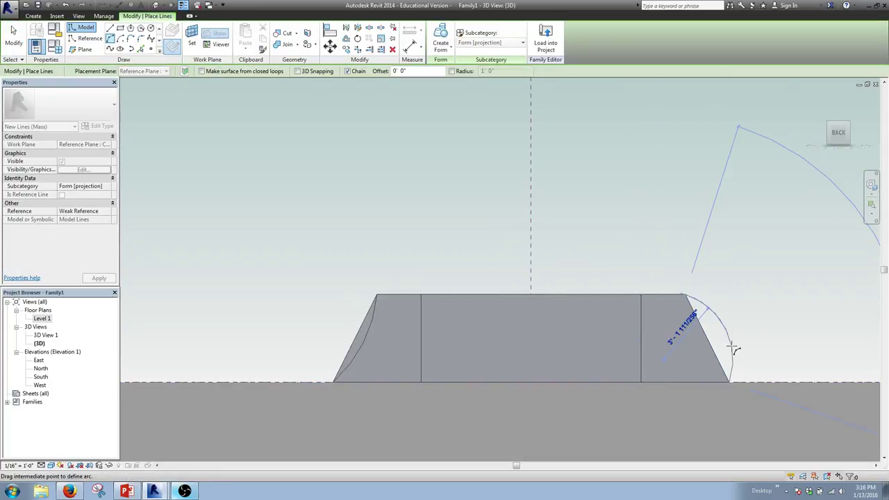
text(6)
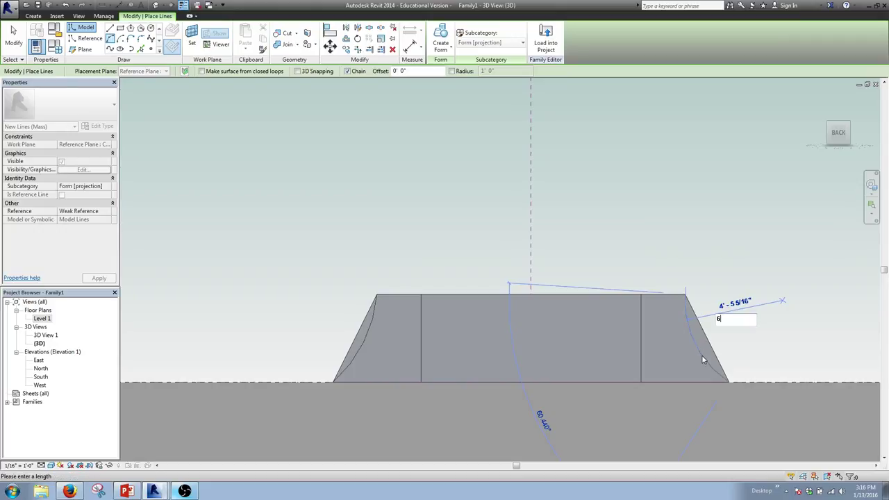
key(Return)
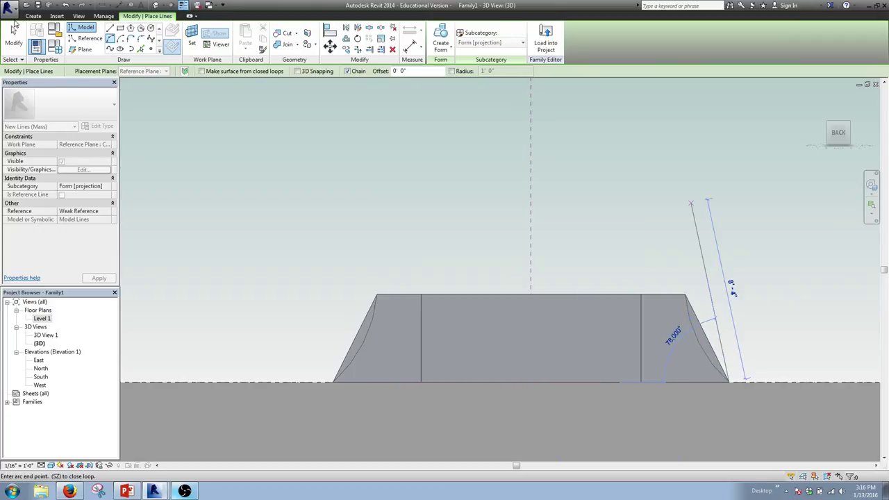
click(109, 29)
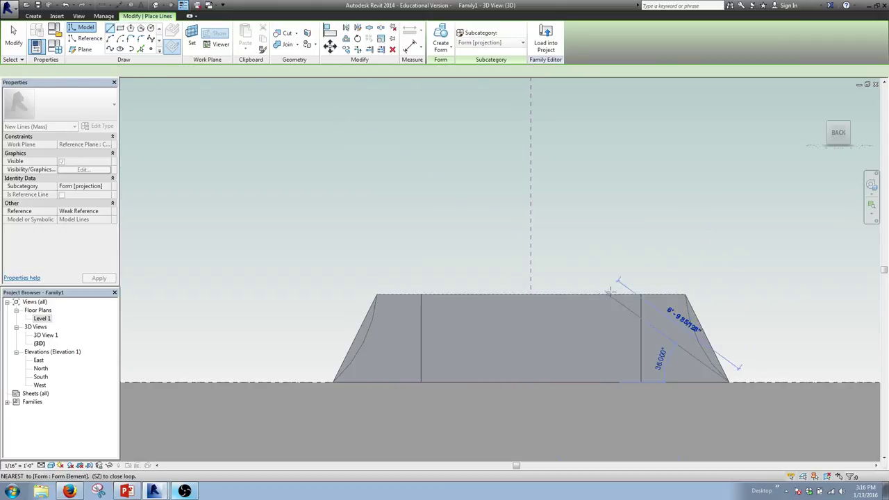
click(685, 294)
key(Escape)
key(Escape)
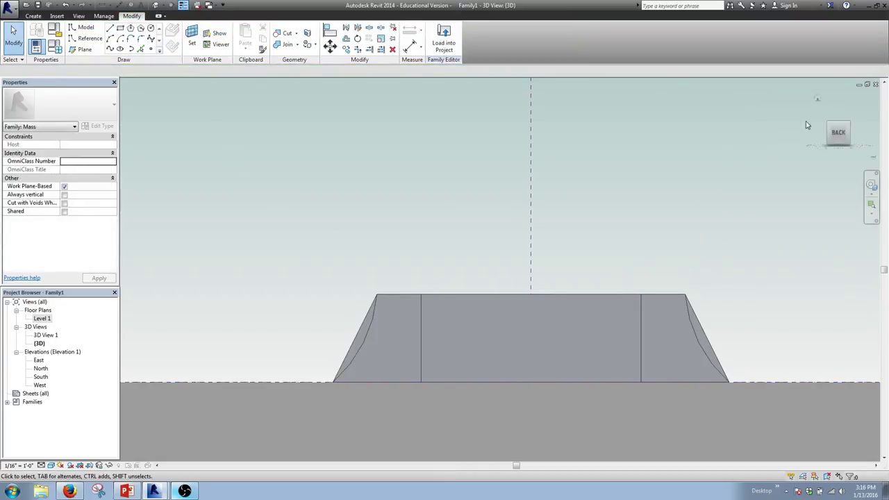
Turn to an isometric 3D view centred on the U-shaped mass
click(828, 121)
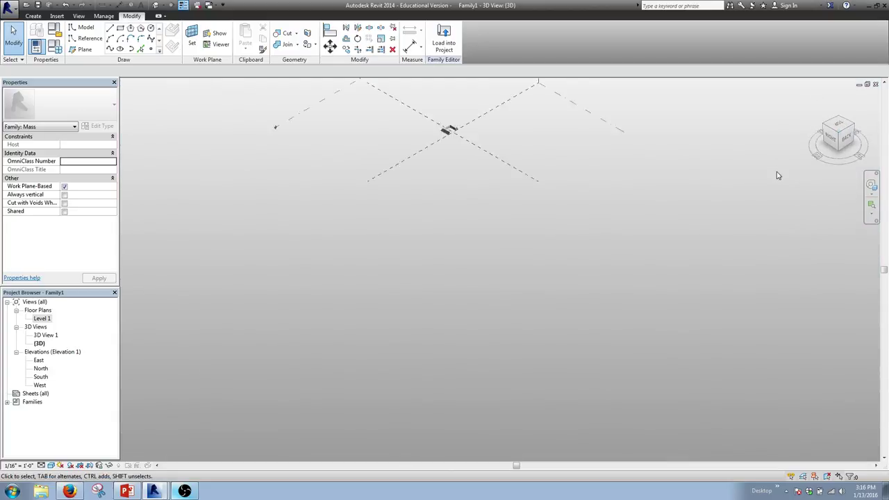
shift+middle_drag(470, 352, 302, 327)
scroll(302, 327, up, 2)
scroll(453, 266, up, 3)
middle_drag(516, 268, 492, 338)
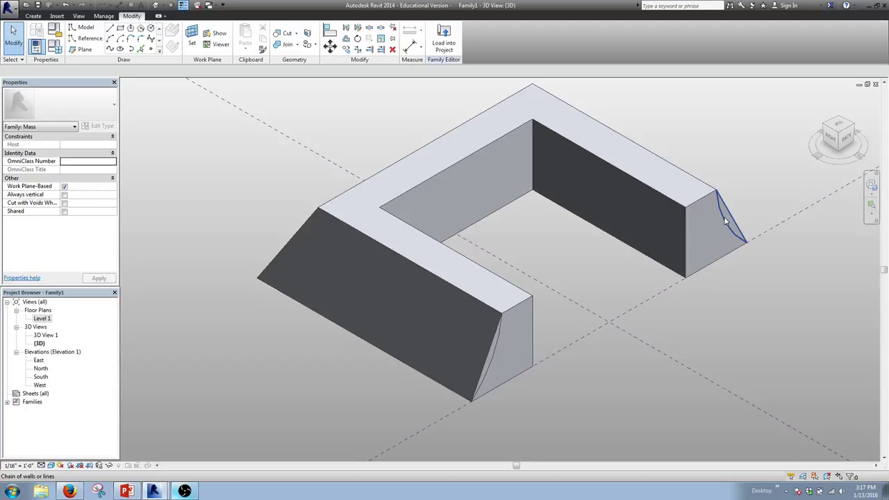
Select the curved arcs at both the left and right ends together
click(489, 358)
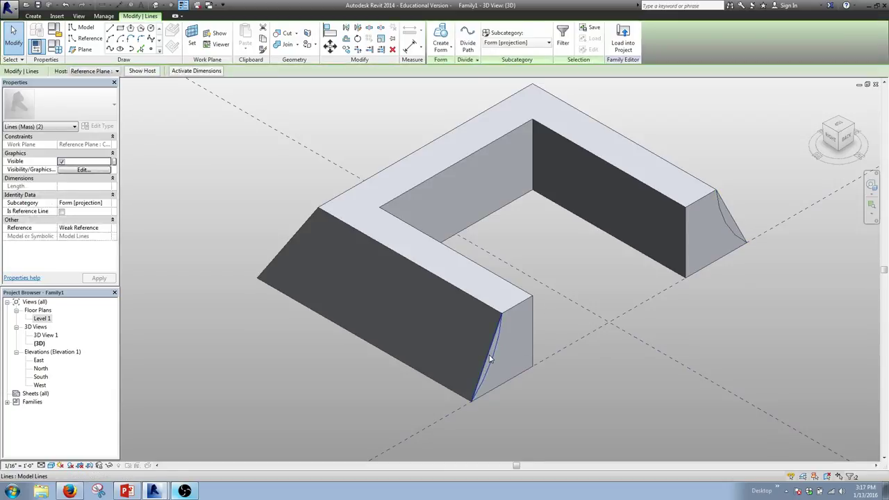
ctrl+click(721, 208)
key(Escape)
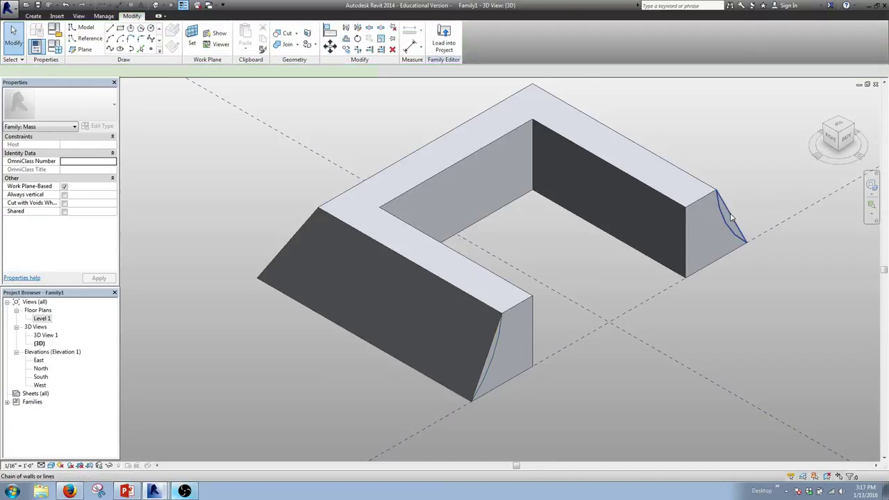
click(494, 330)
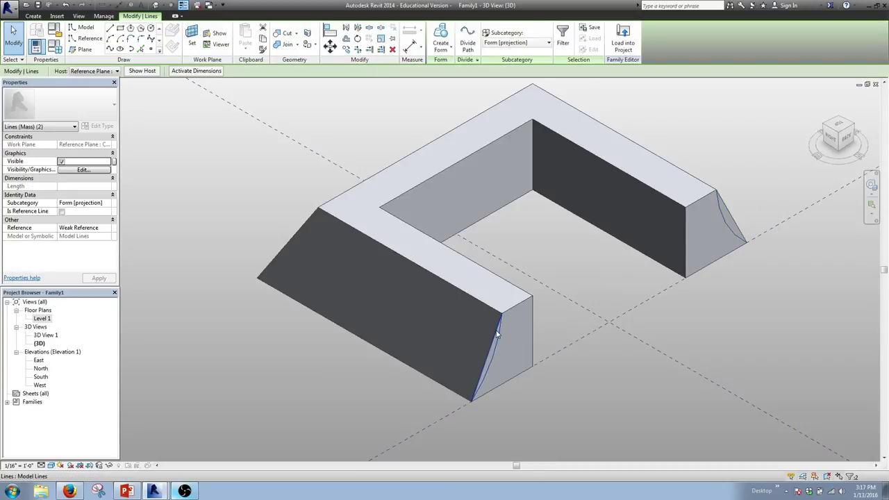
ctrl+click(724, 207)
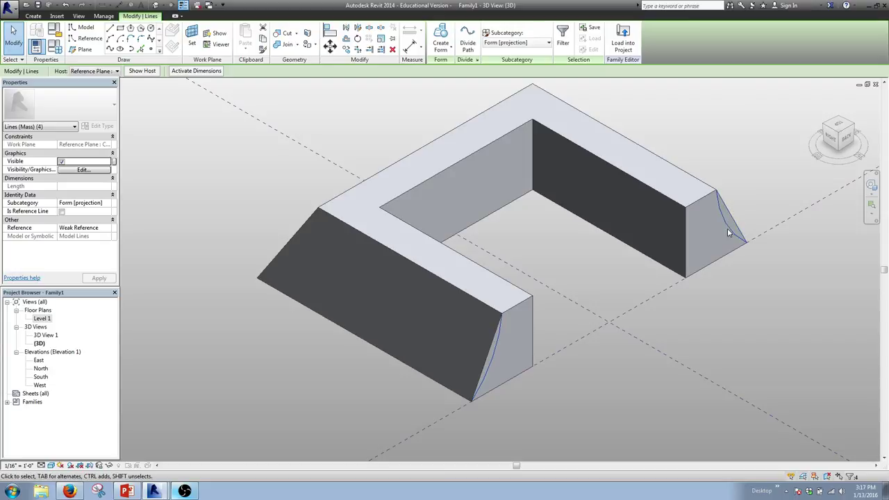
Attempt a void form from both curves and dismiss the failure error
click(441, 50)
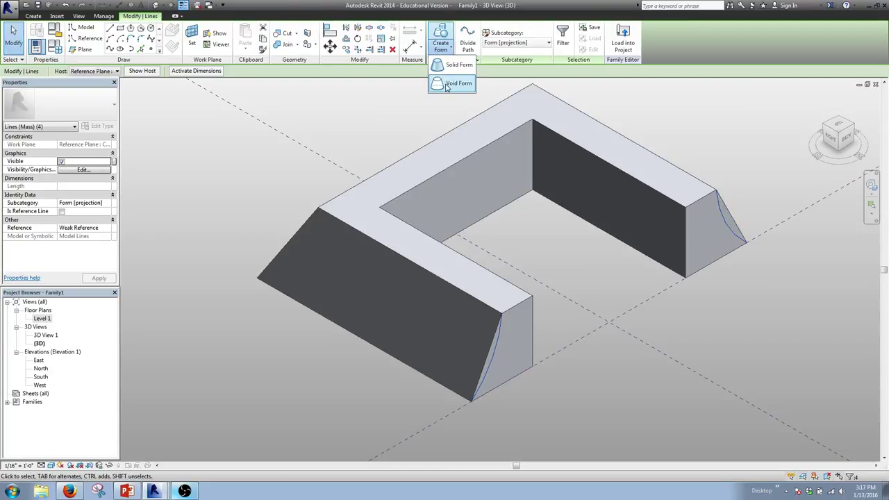
click(450, 83)
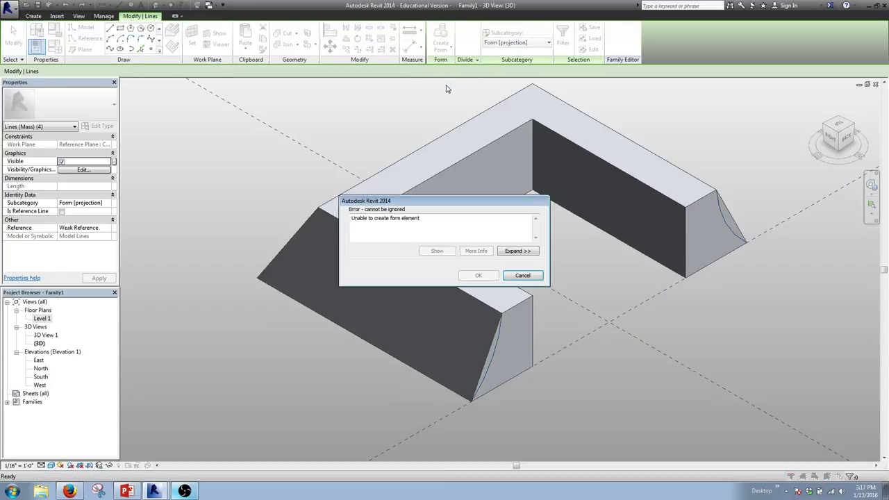
click(522, 275)
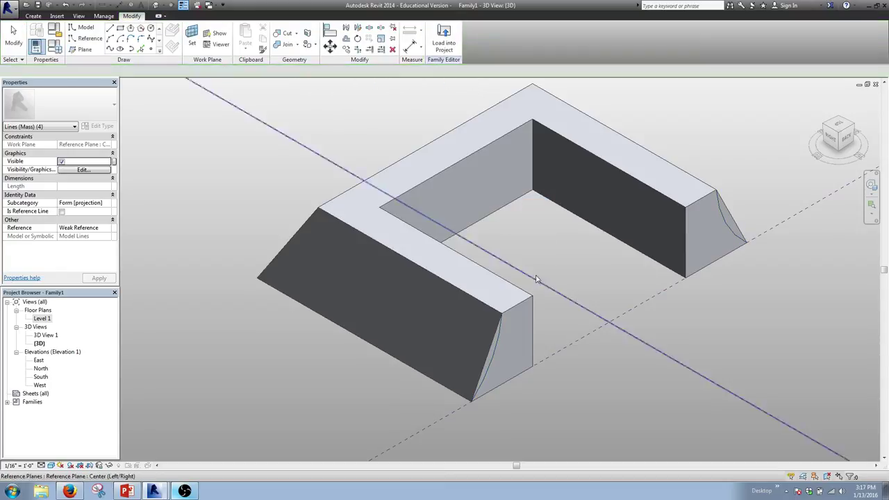
Create a void form from the left curve alone and push it into the mass's left end
click(492, 355)
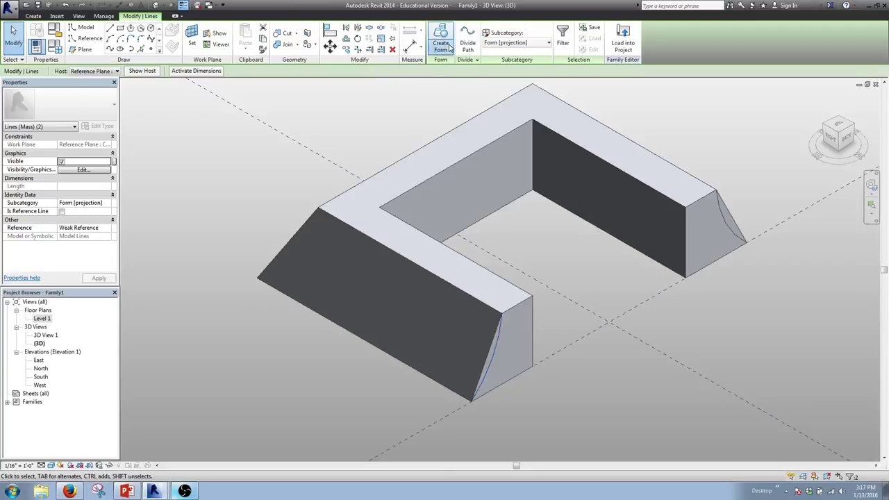
click(440, 44)
click(452, 82)
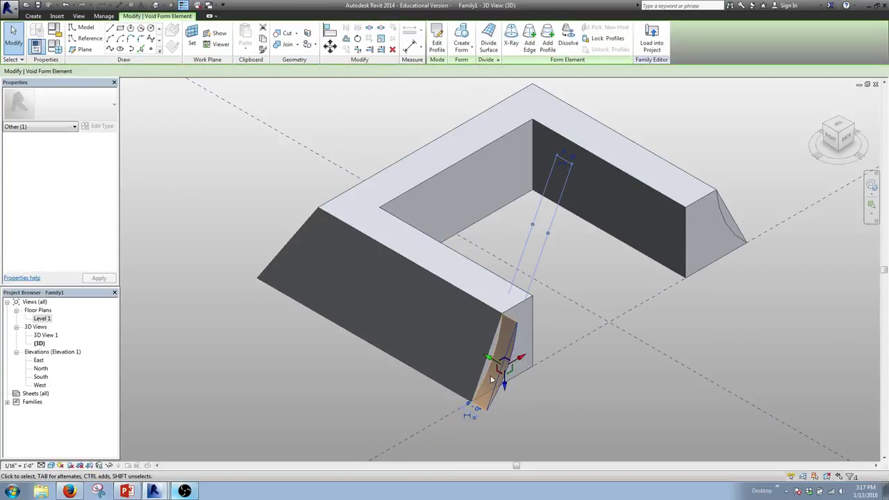
click(586, 397)
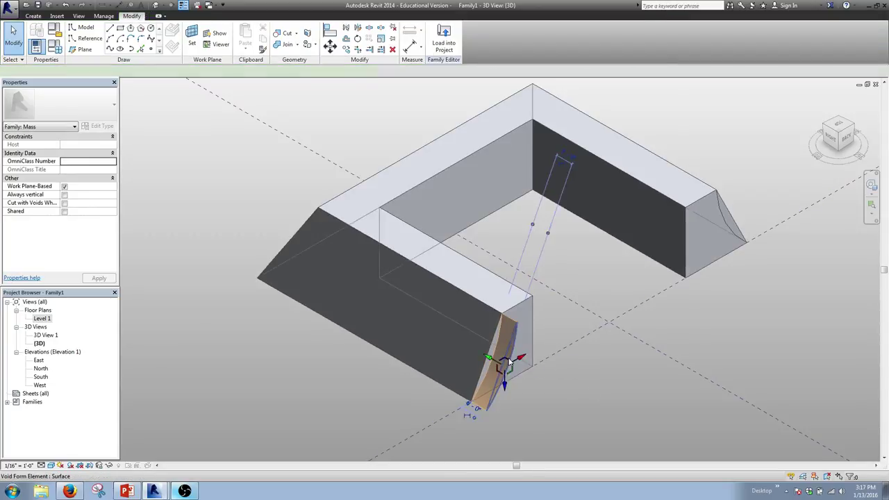
click(499, 362)
drag(498, 364, 451, 343)
click(564, 397)
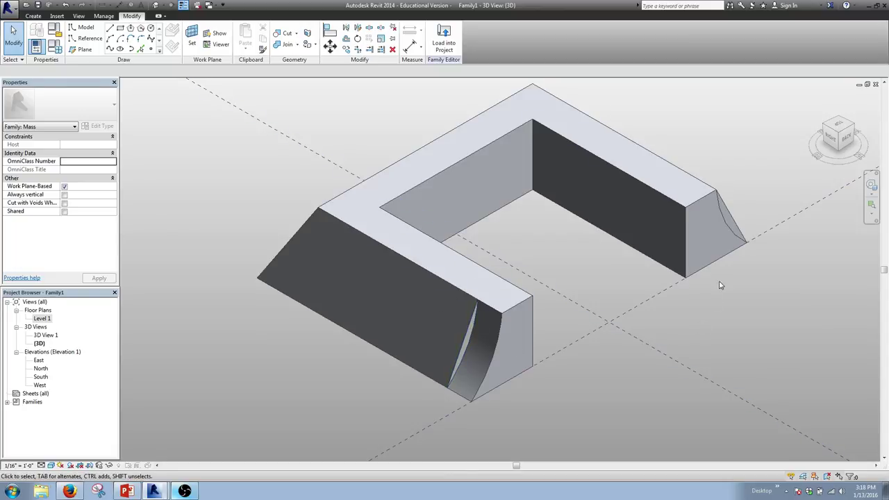
Make a void form from the right end's curved edge so it cuts the mass
click(730, 232)
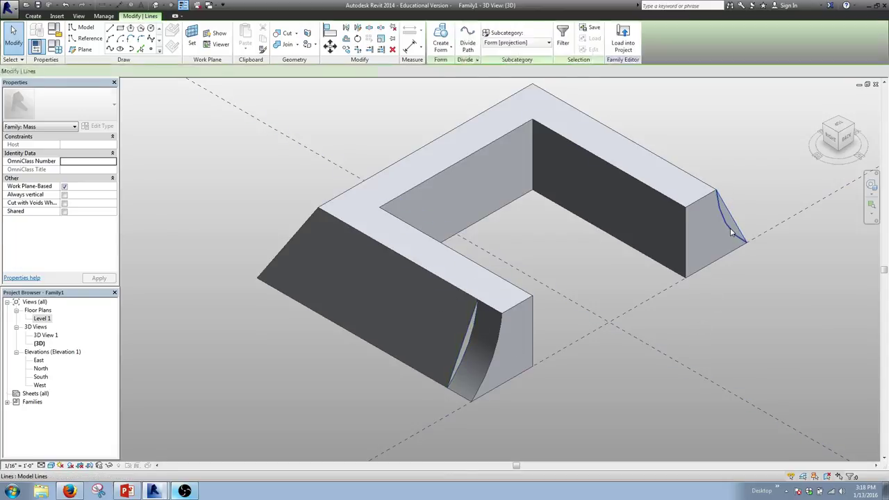
click(440, 42)
click(451, 84)
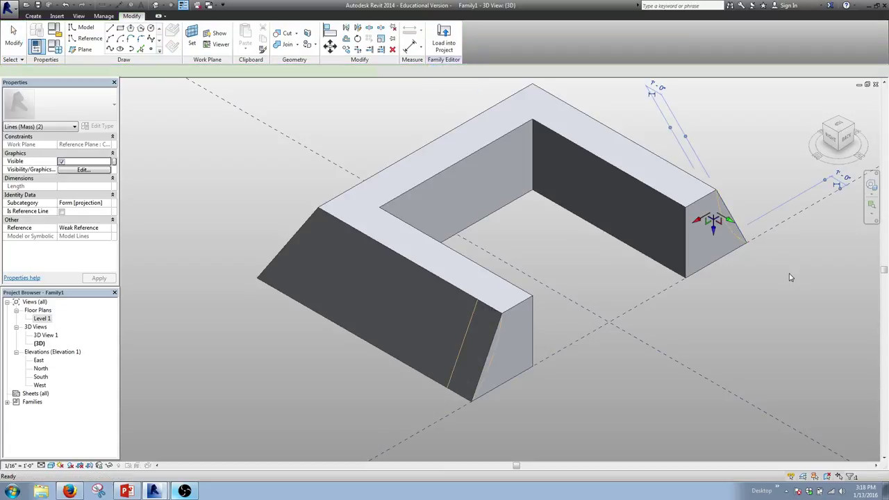
click(761, 263)
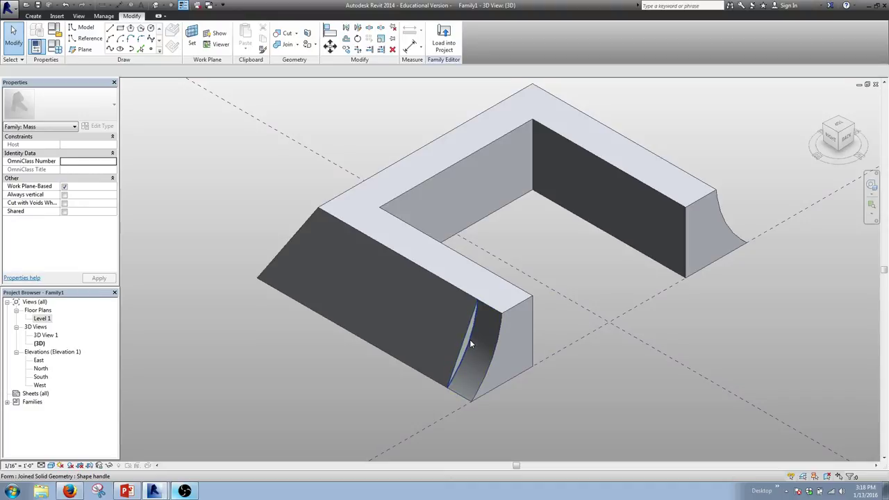
Stretch the left void's curved profile along the whole front wing
click(470, 339)
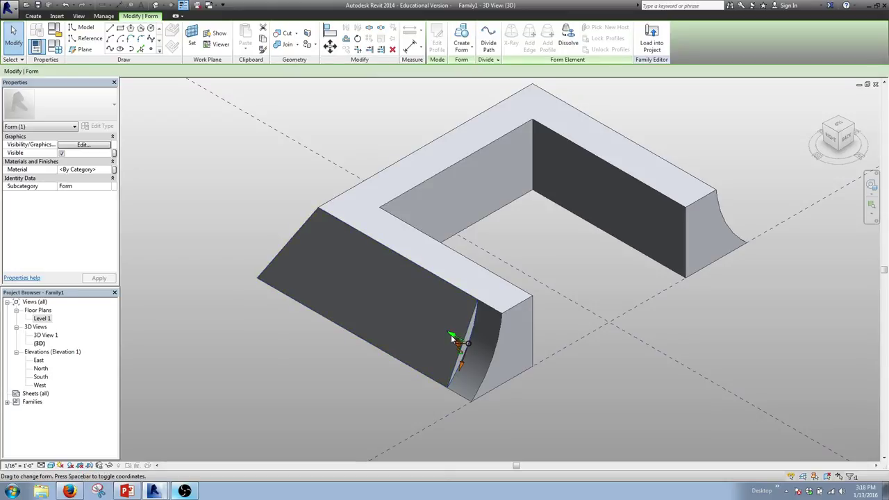
drag(450, 335, 224, 290)
key(Escape)
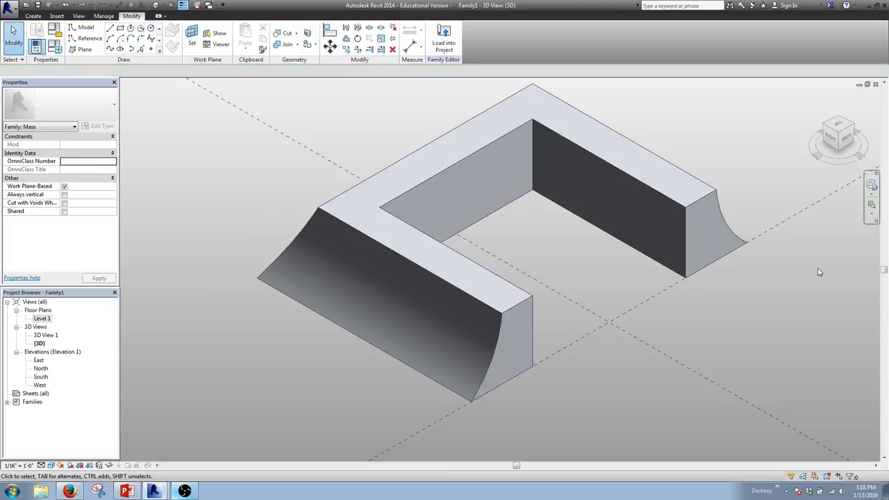
From the other side, stretch the second void along the whole remaining wing
shift+middle_drag(715, 321, 510, 311)
scroll(297, 341, up, 3)
scroll(510, 312, down, 4)
scroll(547, 349, up, 3)
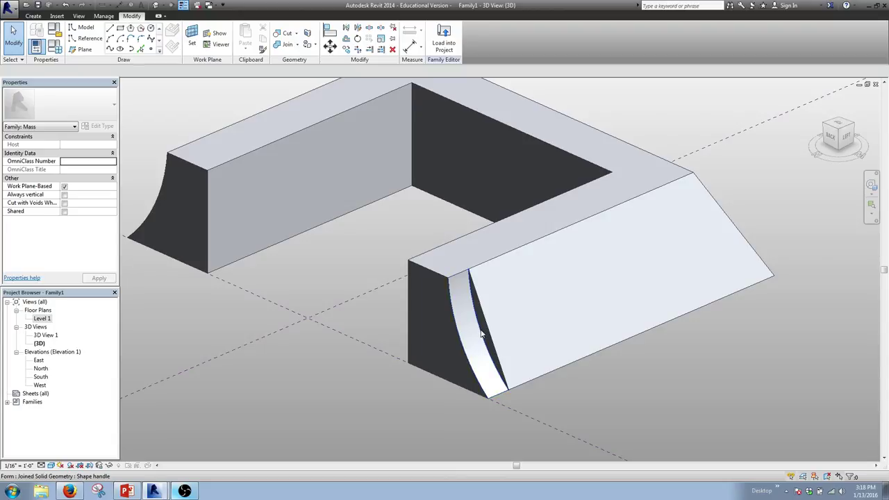
click(480, 334)
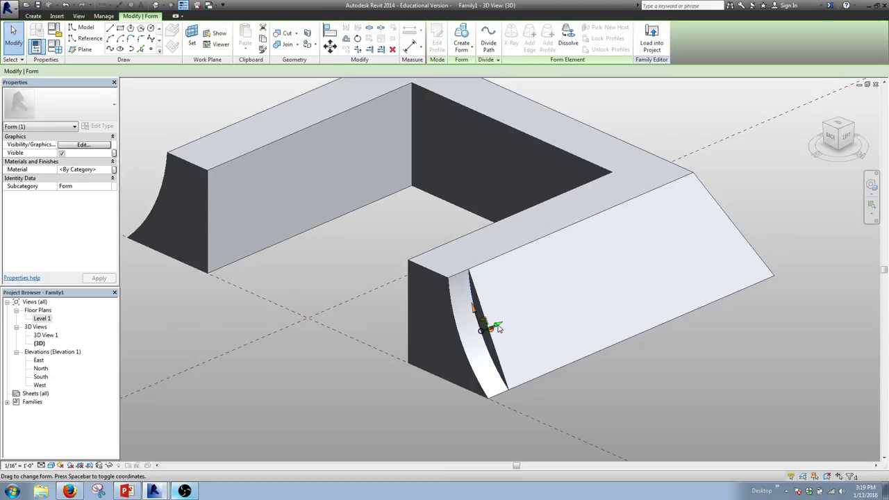
drag(498, 327, 778, 248)
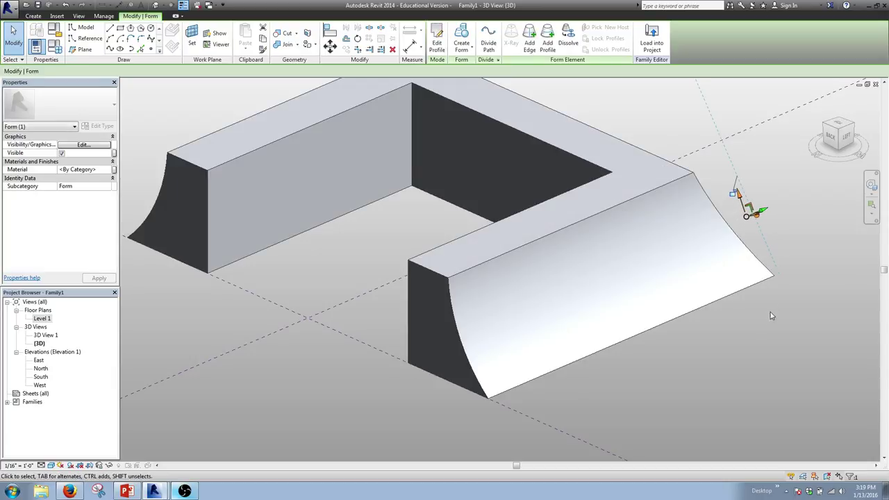
click(768, 320)
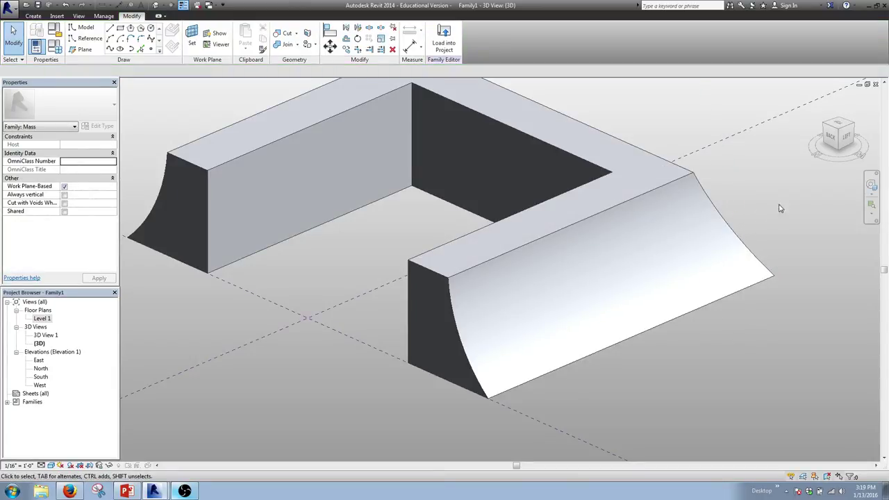
drag(839, 135, 806, 153)
Select the dashed Center (Left/Right) reference plane in the 3D view
scroll(465, 301, up, 6)
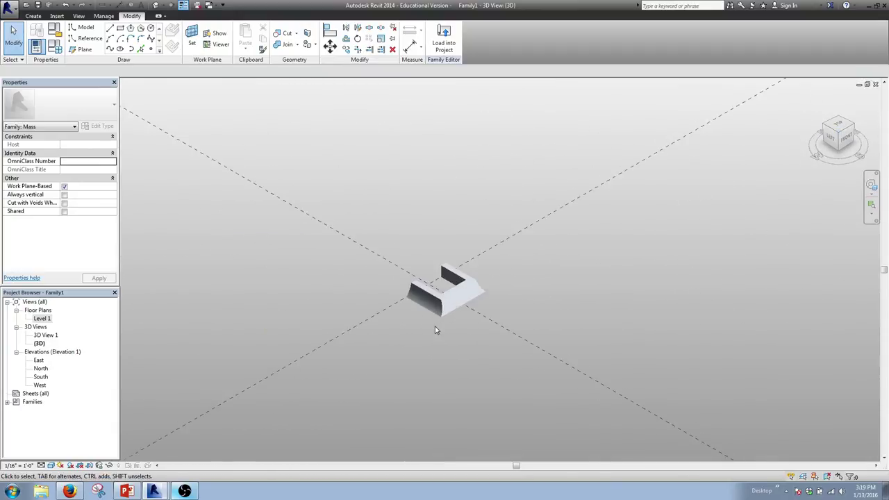
scroll(435, 330, up, 5)
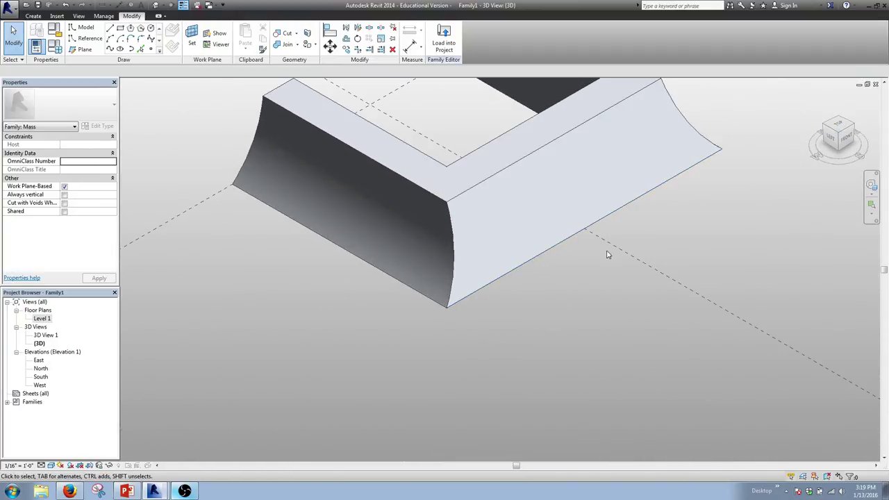
scroll(611, 255, down, 3)
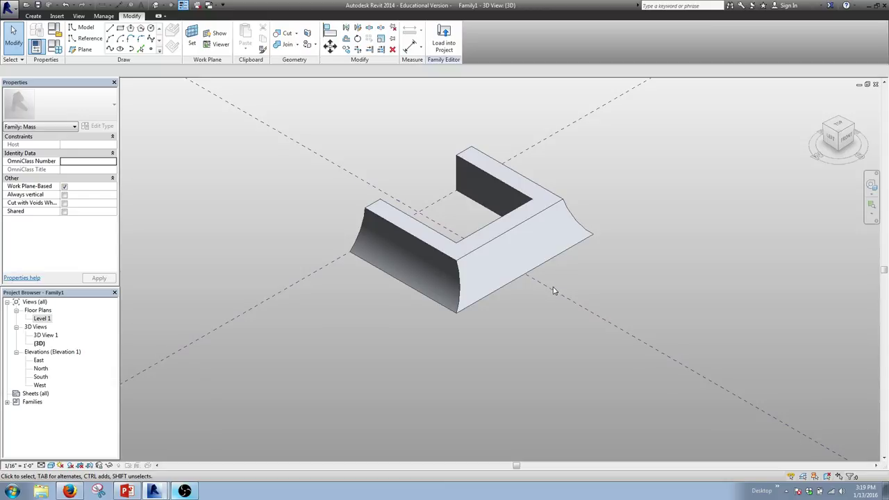
click(555, 290)
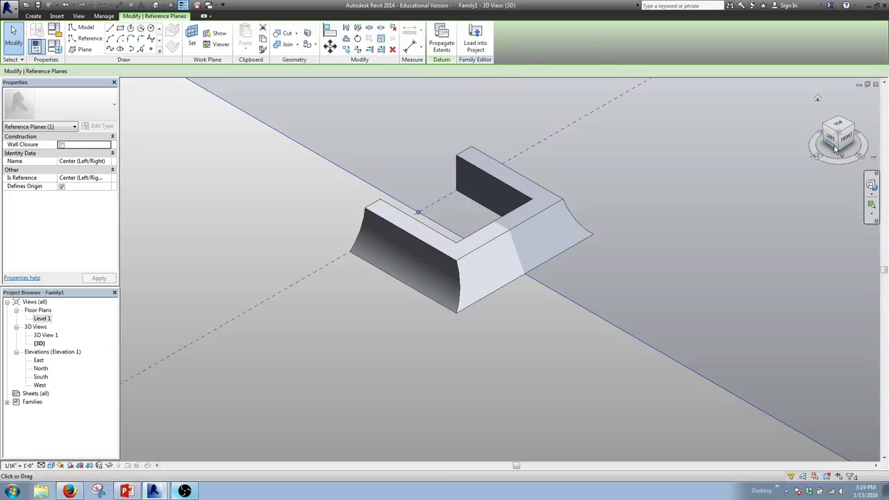
In the Left view, set the centre reference plane as the sketch work plane
click(833, 140)
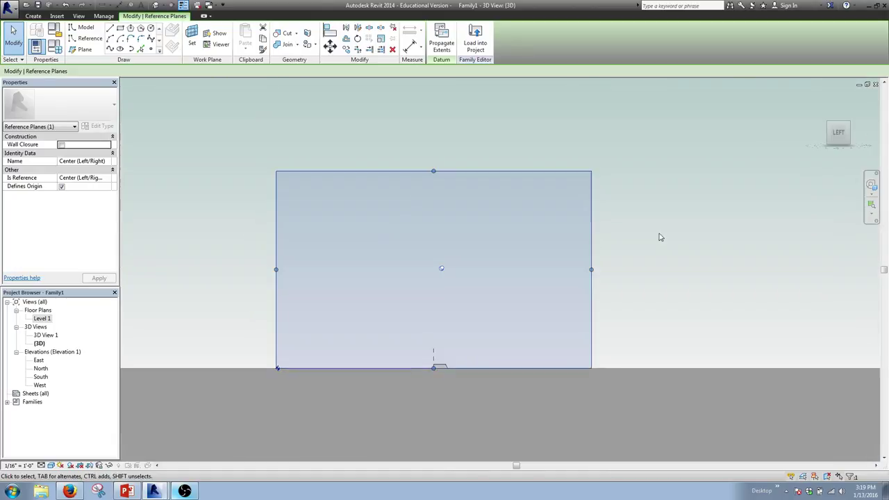
scroll(395, 329, up, 3)
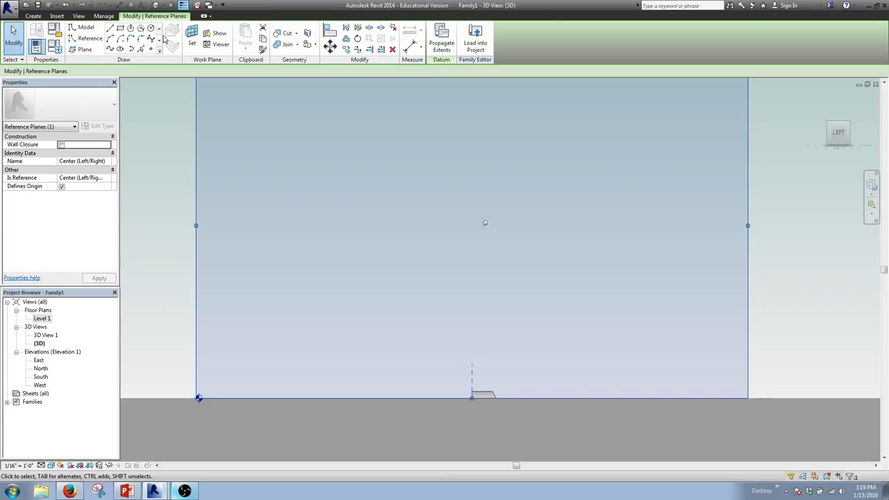
click(192, 42)
click(192, 41)
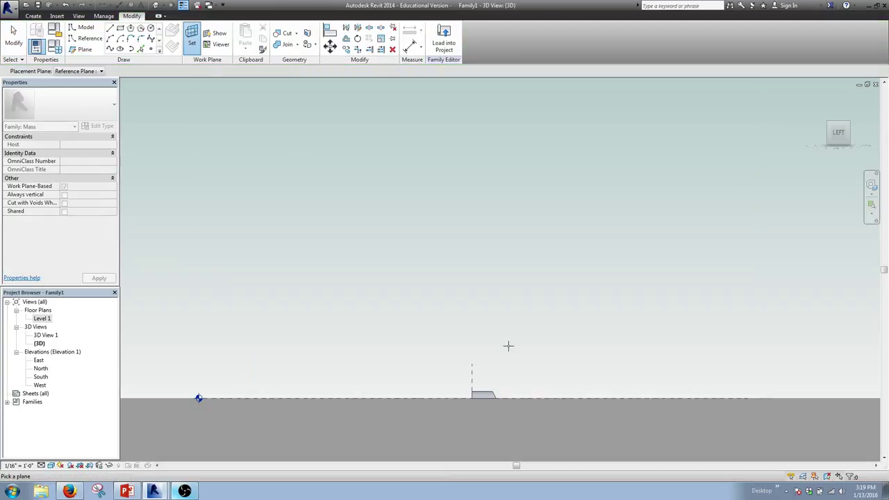
scroll(545, 402, up, 5)
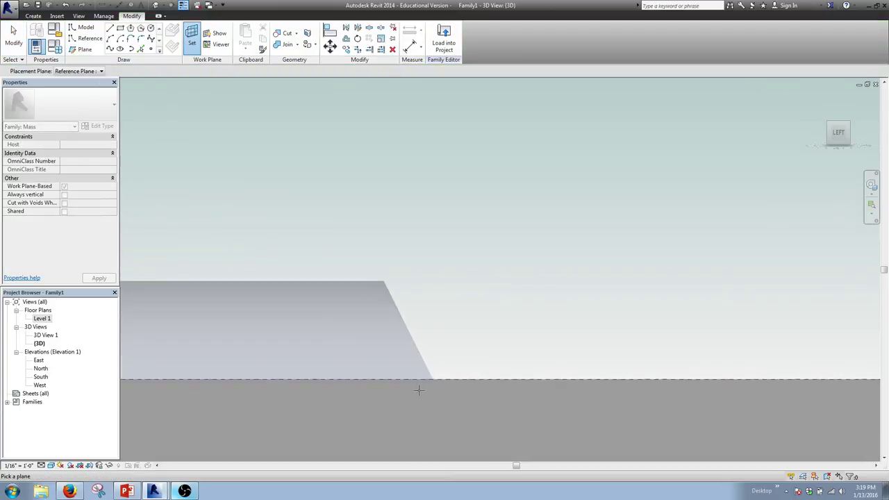
Draw a radius-6 arc from top to bottom corner and close it with a line
click(111, 39)
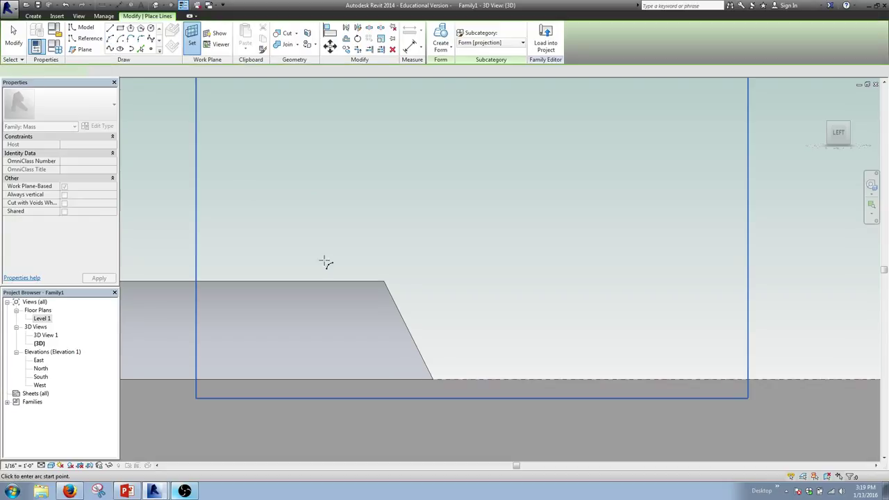
scroll(495, 395, up, 8)
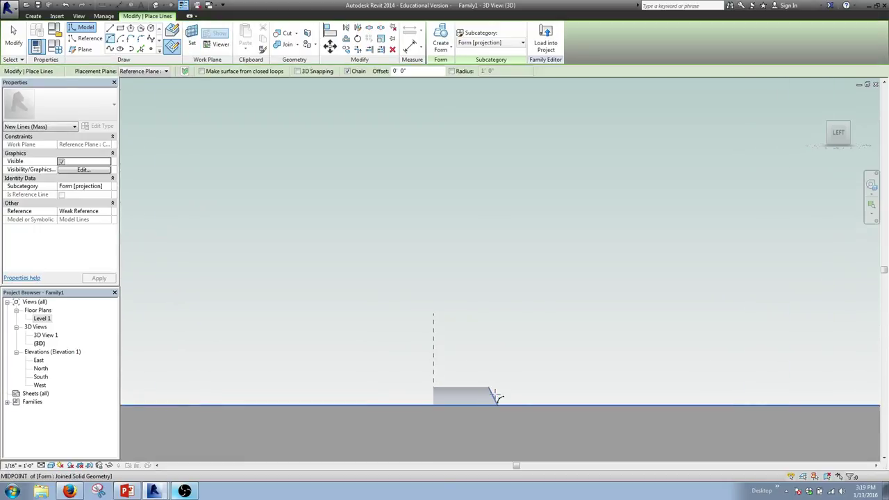
scroll(444, 338, up, 3)
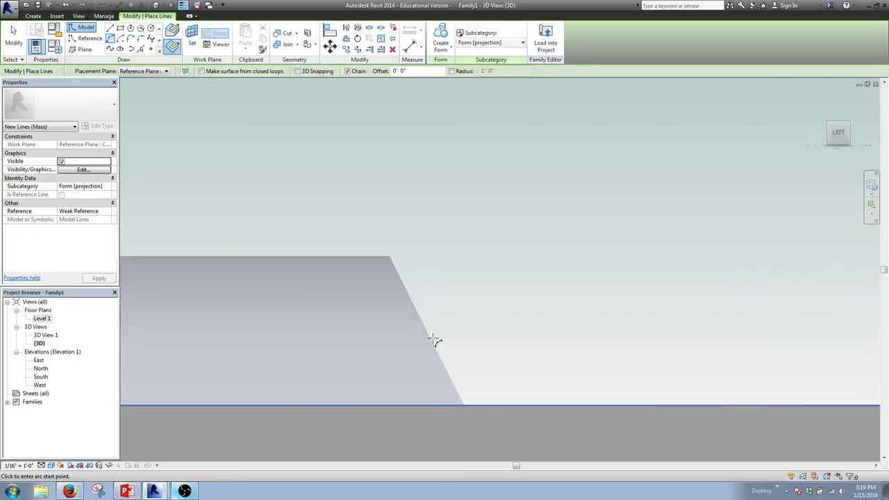
click(389, 256)
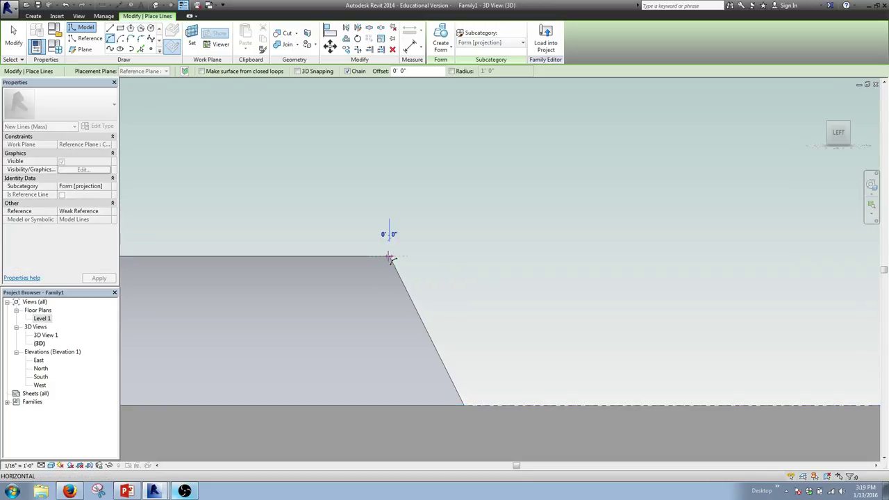
click(465, 406)
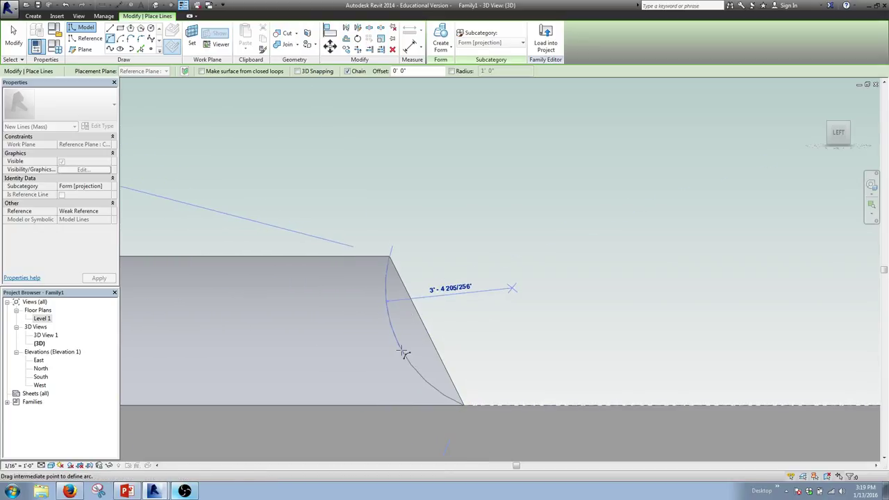
text(6)
key(Return)
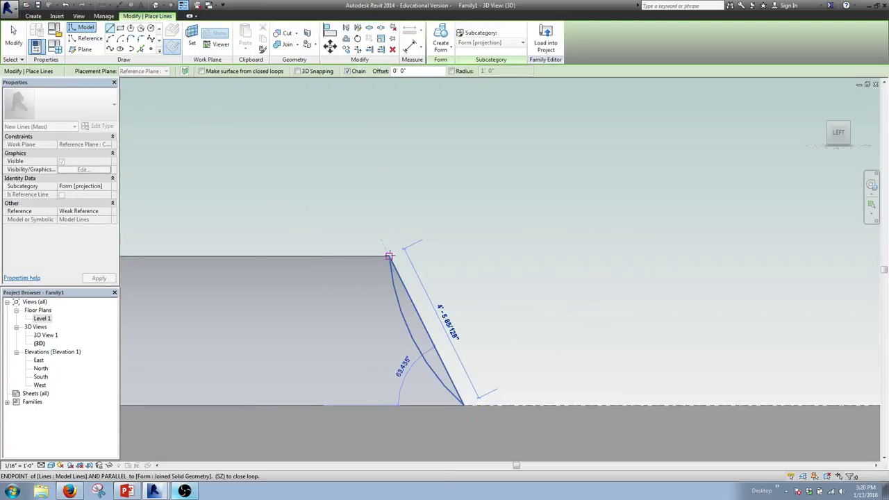
click(391, 256)
key(Escape)
key(Escape)
click(847, 126)
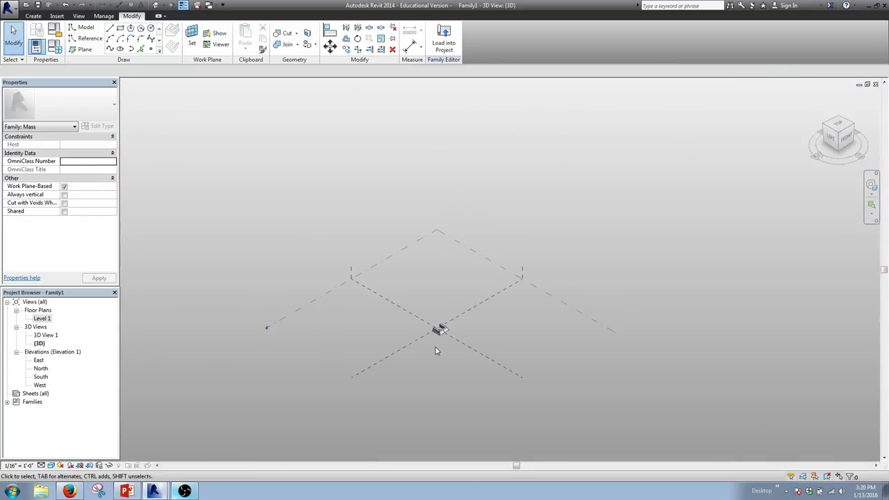
Create a solid form from the two sketched arc-and-line profile lines in 3D
scroll(435, 349, up, 2)
scroll(520, 280, up, 3)
scroll(394, 322, up, 4)
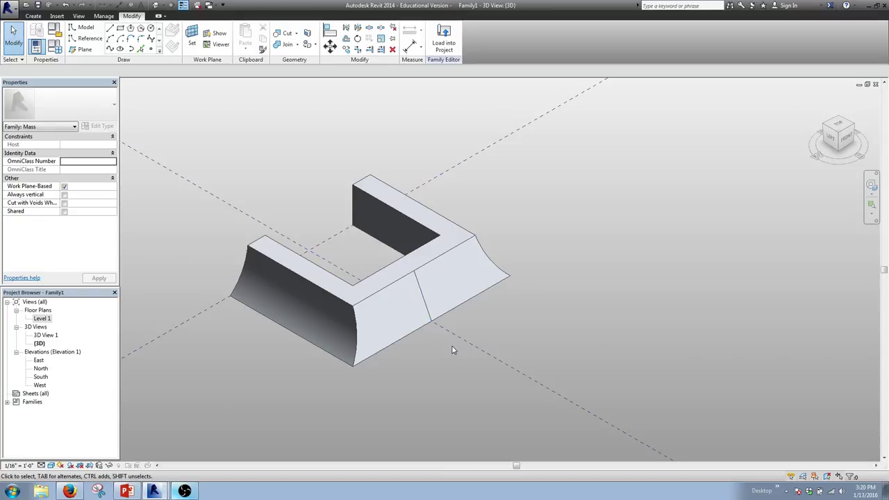
click(422, 295)
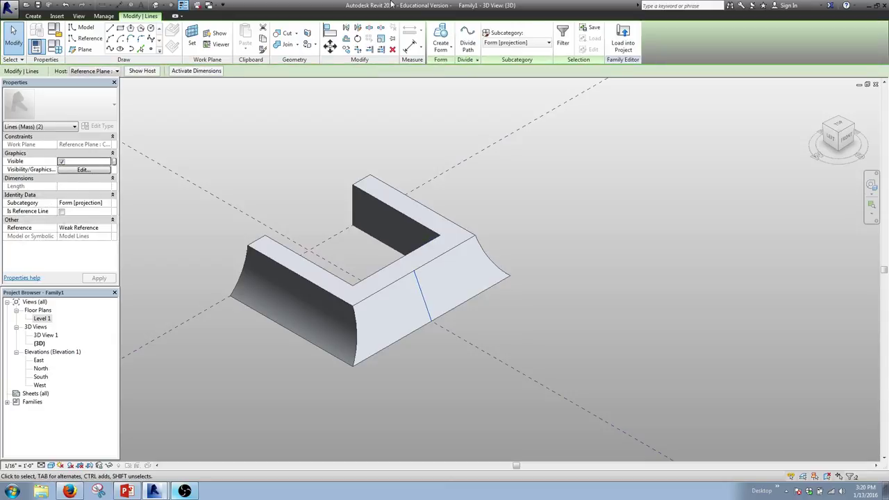
click(443, 48)
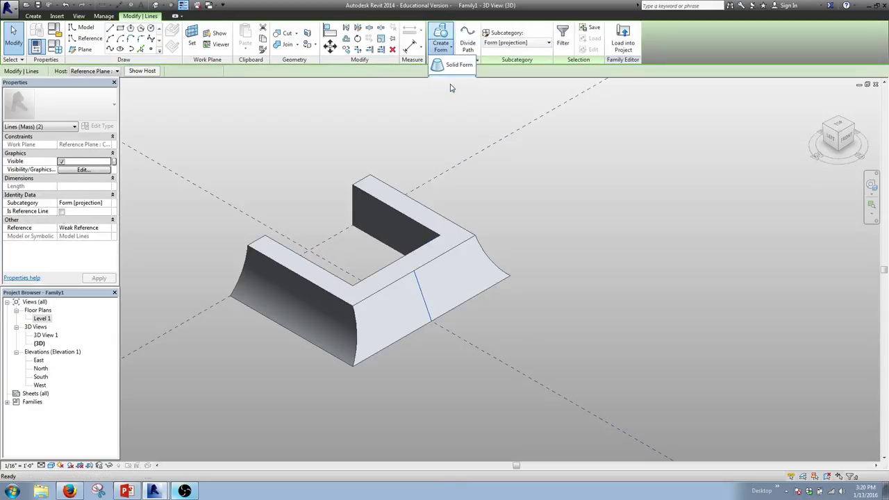
click(451, 70)
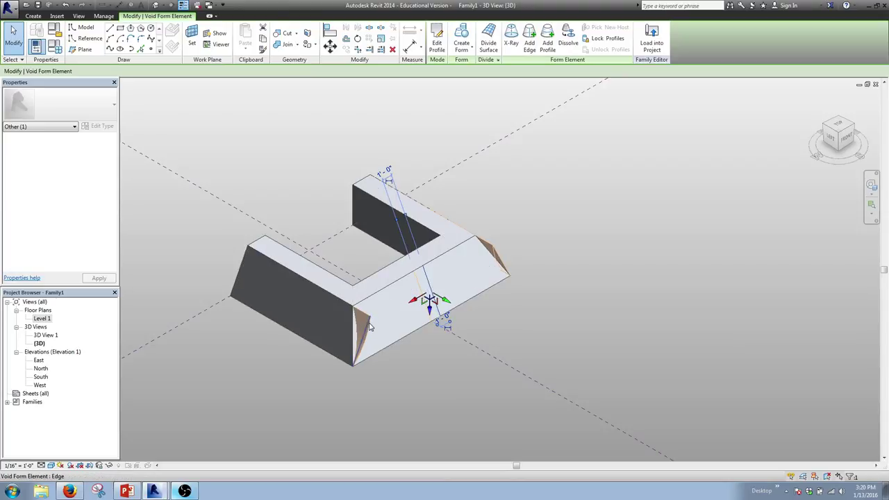
click(602, 334)
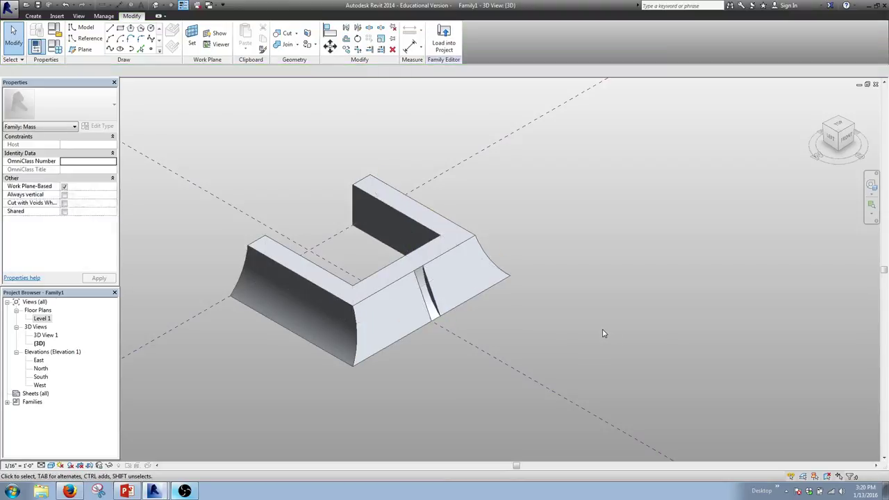
Drag the curved form's edge outward so the concave curve reaches the wing's tip
scroll(434, 300, up, 5)
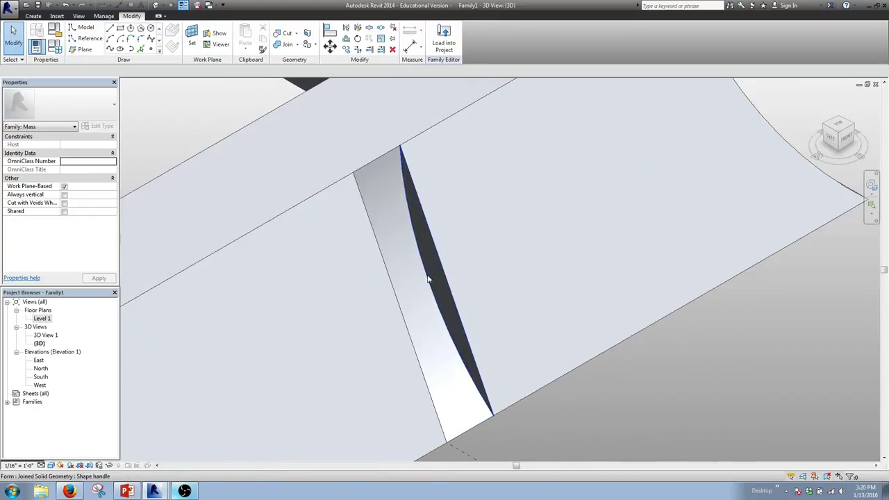
click(428, 281)
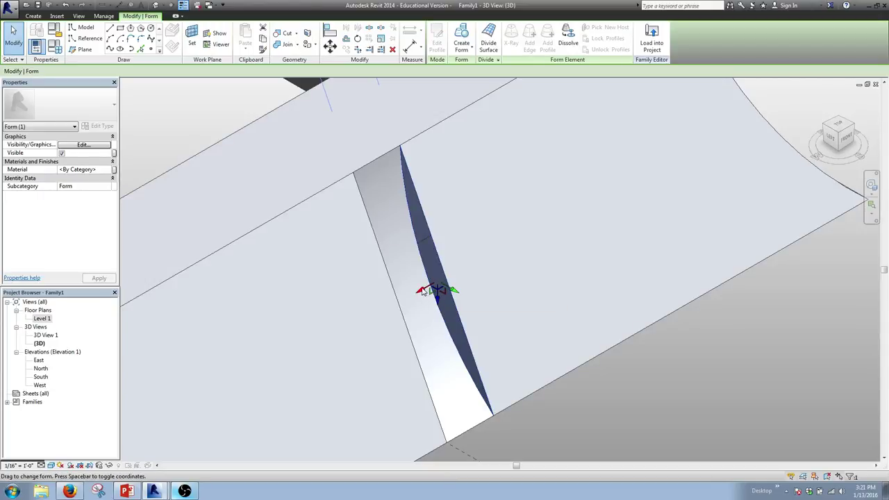
mouse_move(422, 290)
mouse_down()
mouse_move(588, 203)
mouse_move(694, 184)
mouse_move(671, 232)
mouse_up()
mouse_move(670, 232)
middle_down()
mouse_move(422, 319)
mouse_move(410, 309)
middle_up()
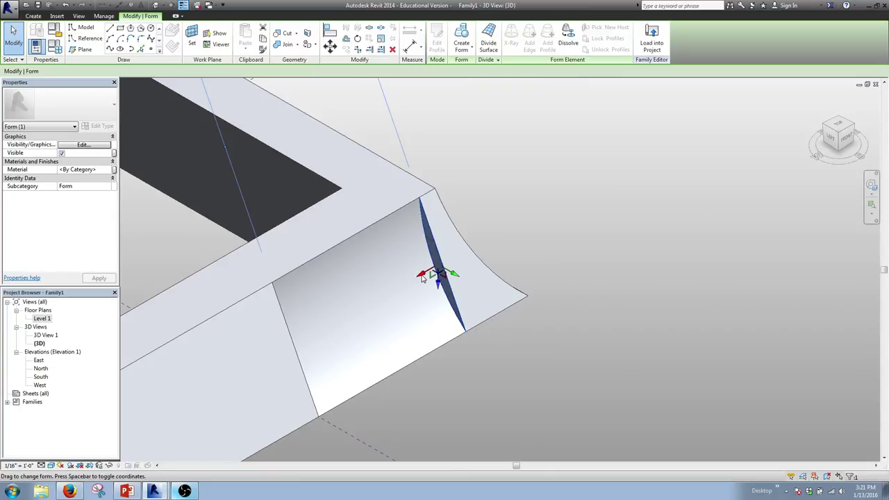
drag(421, 277, 509, 280)
mouse_move(472, 369)
shift+middle_down()
mouse_move(460, 353)
mouse_move(482, 377)
shift+middle_up()
click(524, 354)
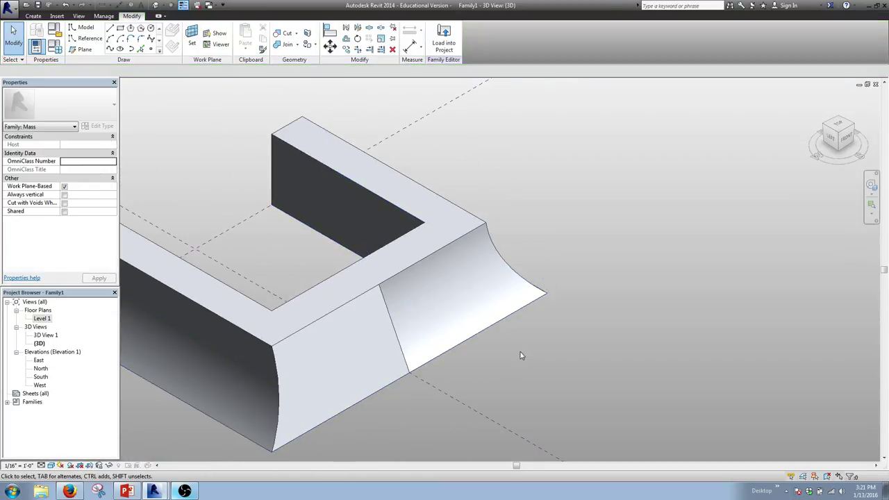
shift+middle_drag(526, 344, 395, 329)
Stretch the other wing's thin curved form to its tip, then zoom to fit the mass
scroll(396, 323, up, 5)
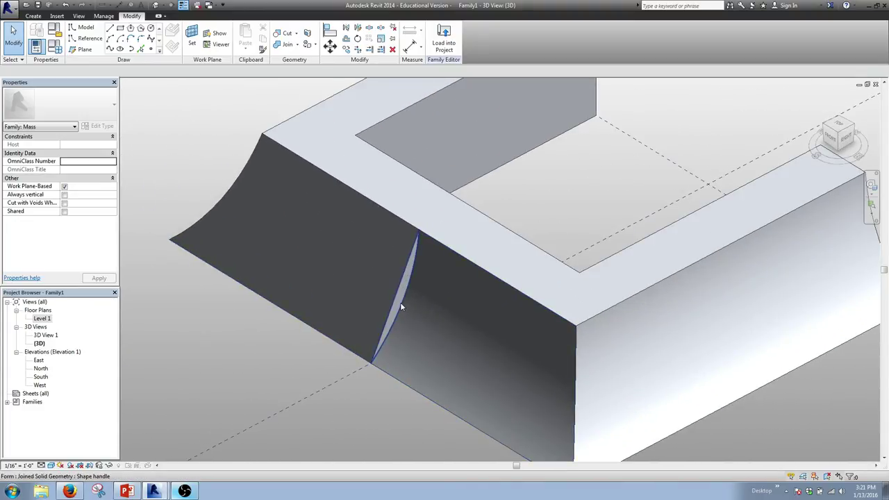
scroll(401, 304, up, 5)
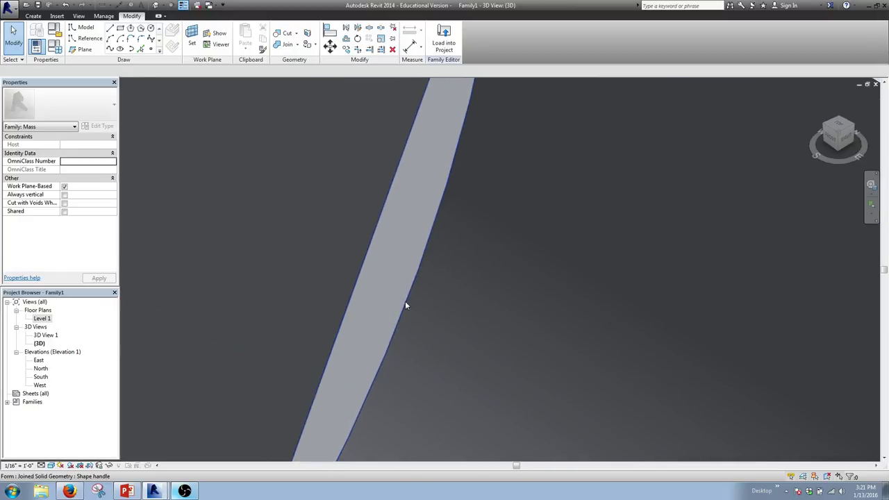
click(405, 302)
scroll(406, 301, down, 6)
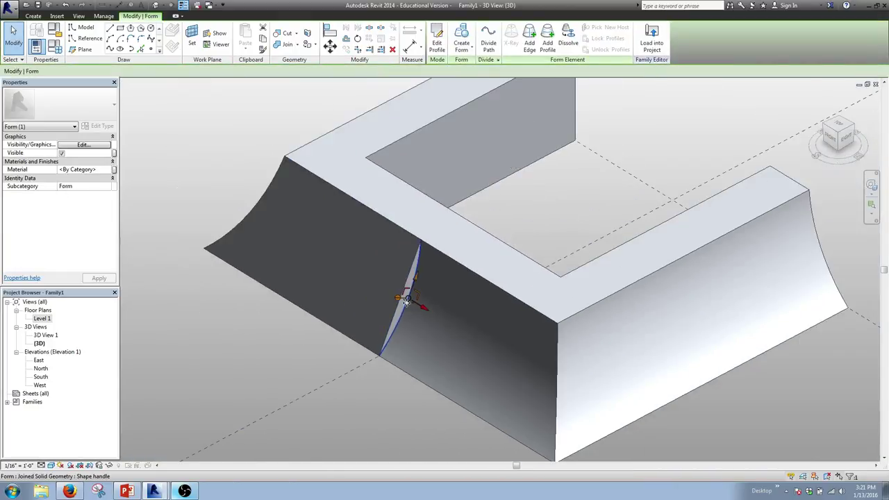
scroll(401, 386, up, 5)
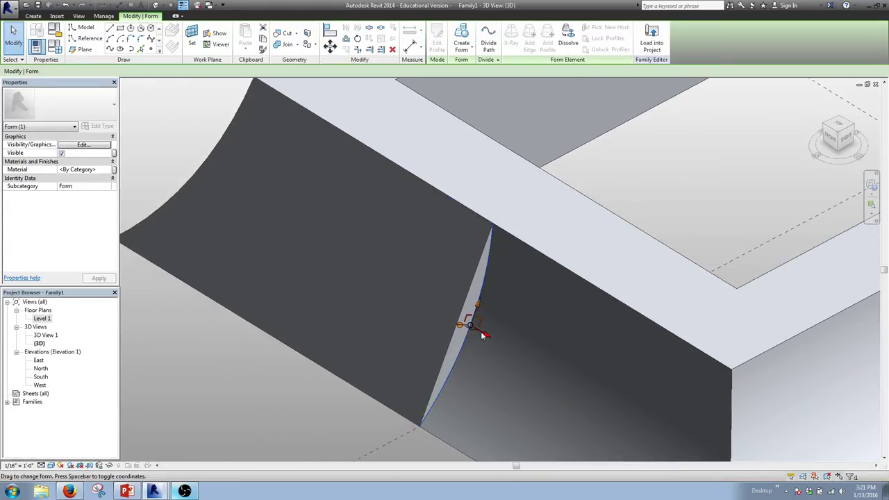
mouse_move(485, 338)
mouse_down()
mouse_move(412, 309)
mouse_move(212, 268)
mouse_move(129, 224)
mouse_up()
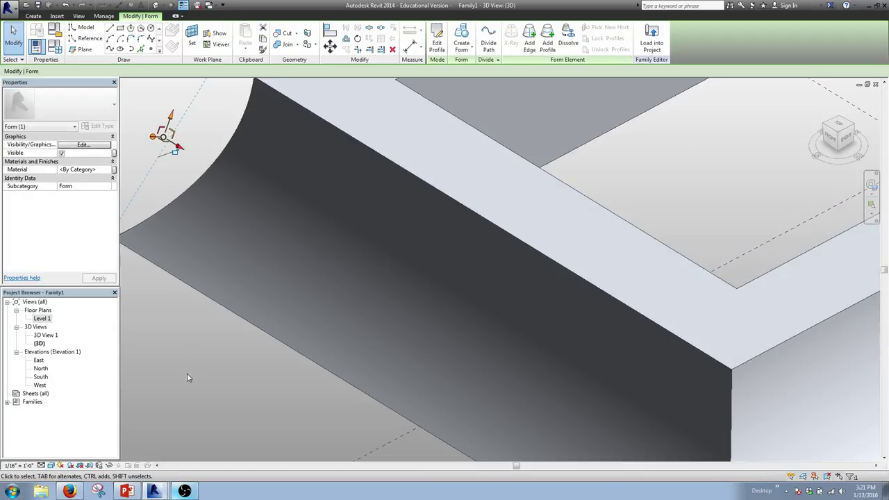
click(188, 373)
key(z)
key(f)
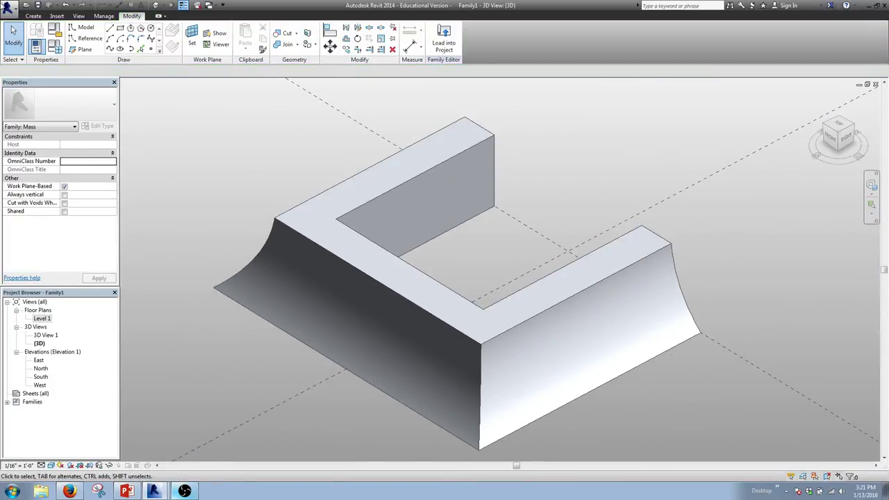
Save the family over the roof example .rfa in Documents > Courses > Custom Work > Examples
click(38, 5)
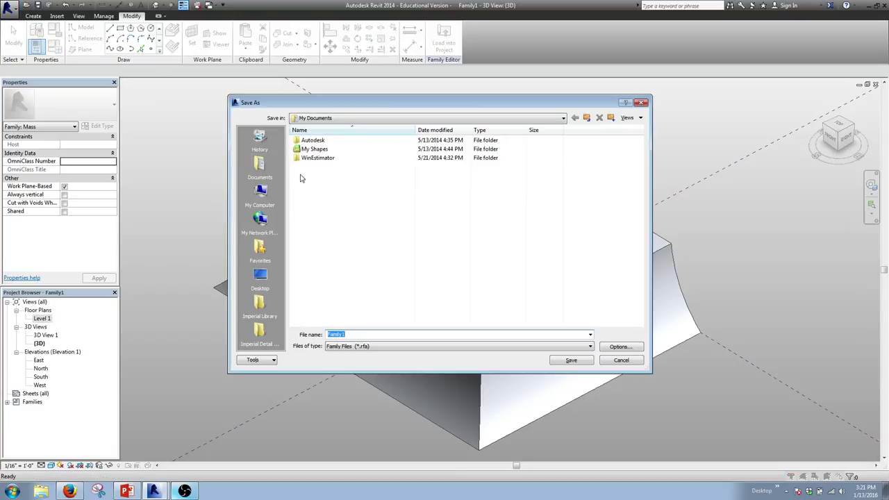
click(260, 165)
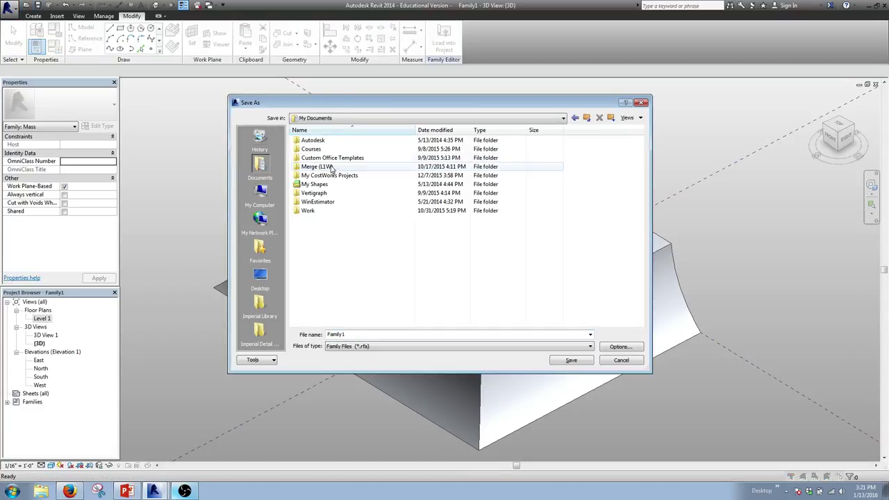
double_click(312, 167)
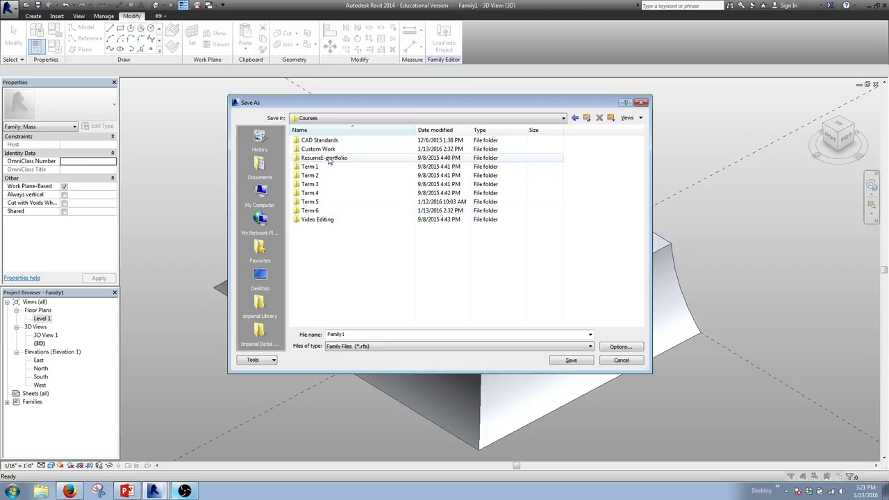
double_click(318, 150)
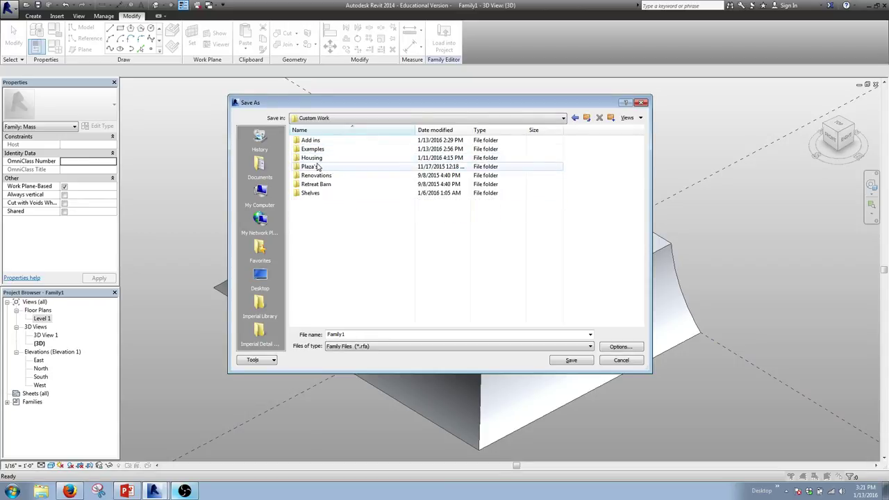
double_click(312, 149)
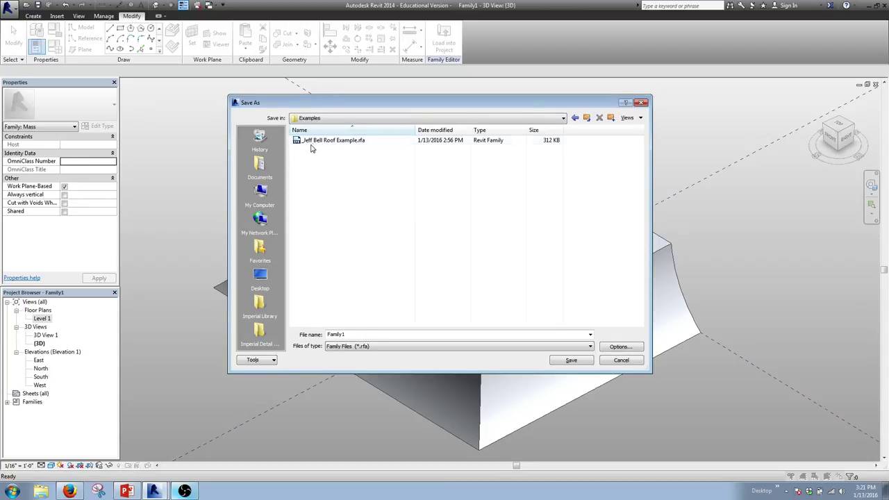
click(320, 141)
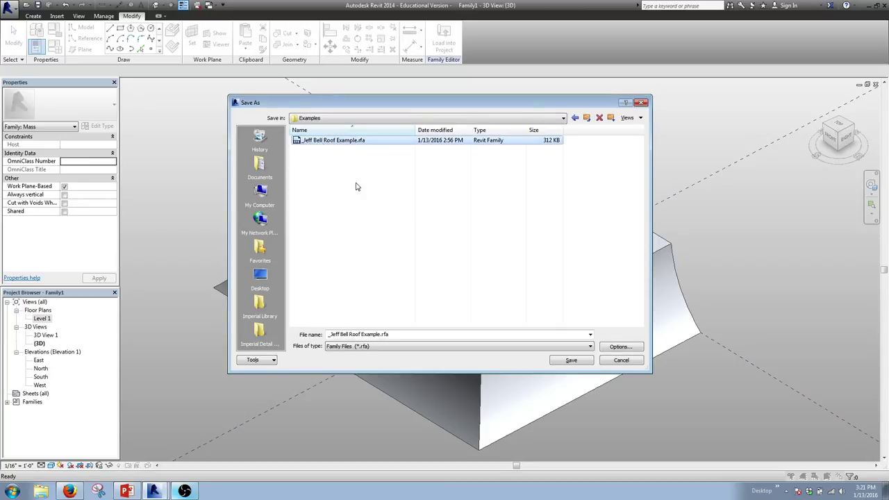
click(557, 364)
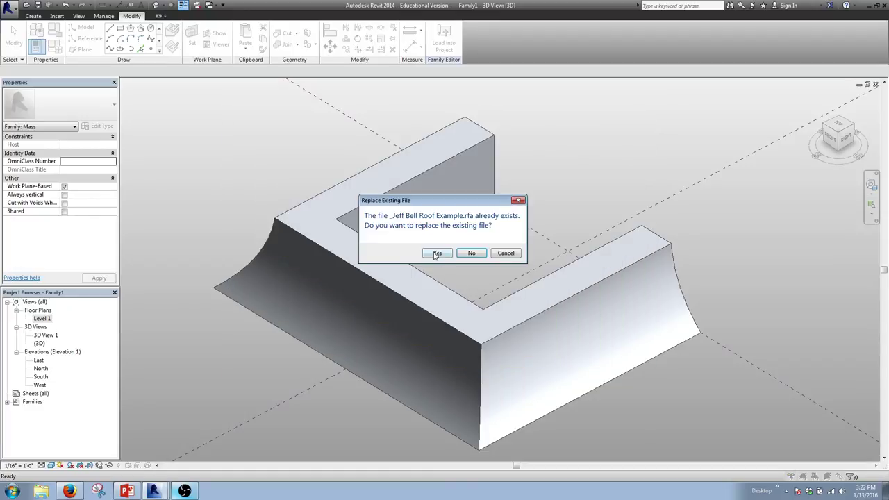
click(433, 252)
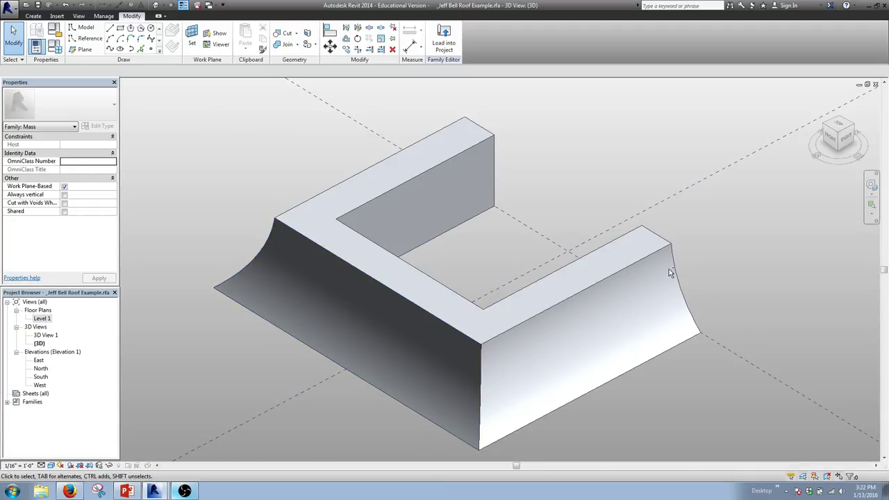
Orbit the 3D view to look at the U-shaped mass from the front
shift+middle_drag(670, 271, 730, 321)
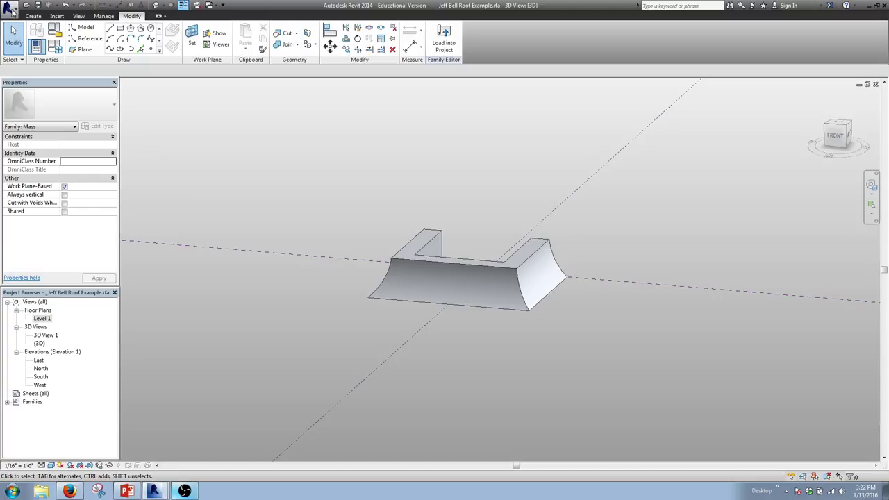
Create a new project from the Architectural Template and minimize its floor plan window
click(12, 9)
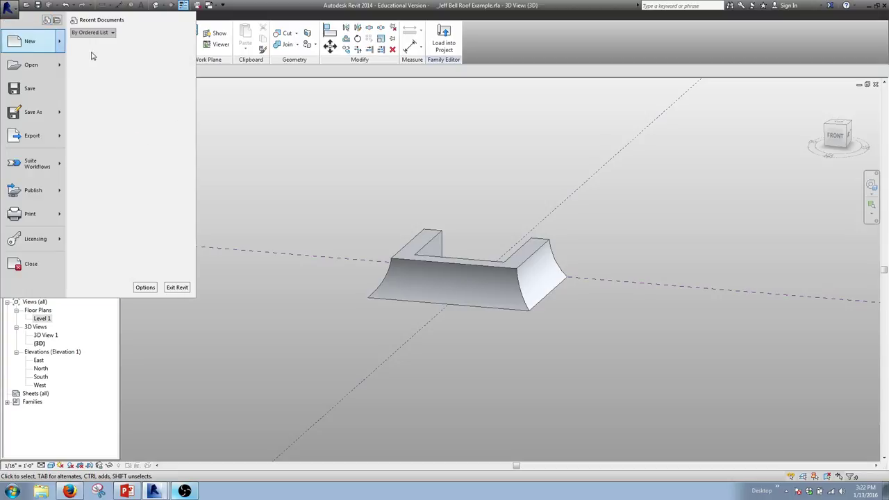
click(107, 56)
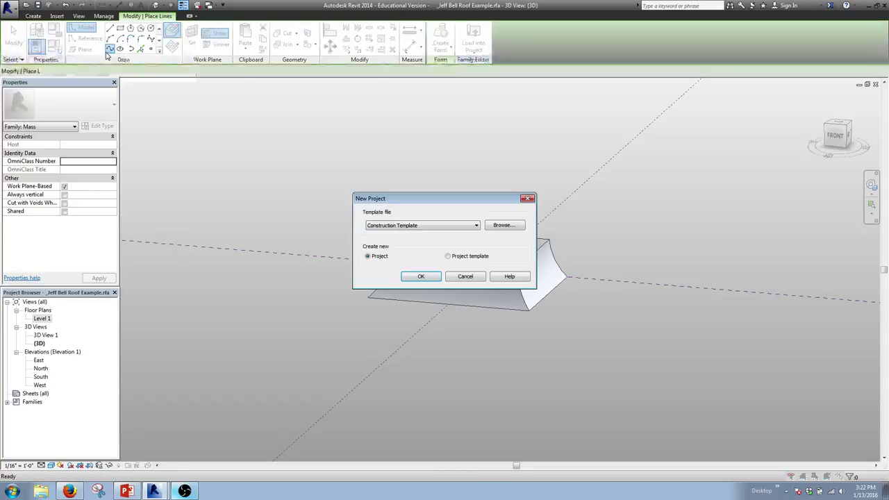
click(438, 226)
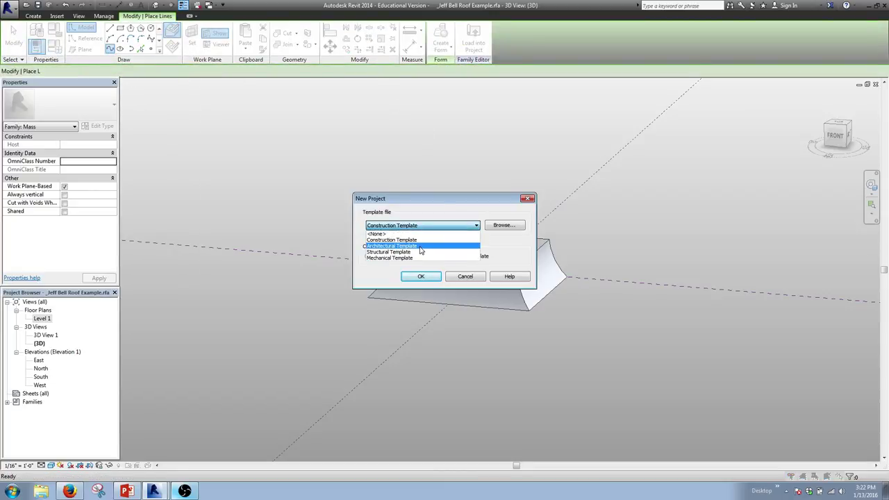
click(420, 246)
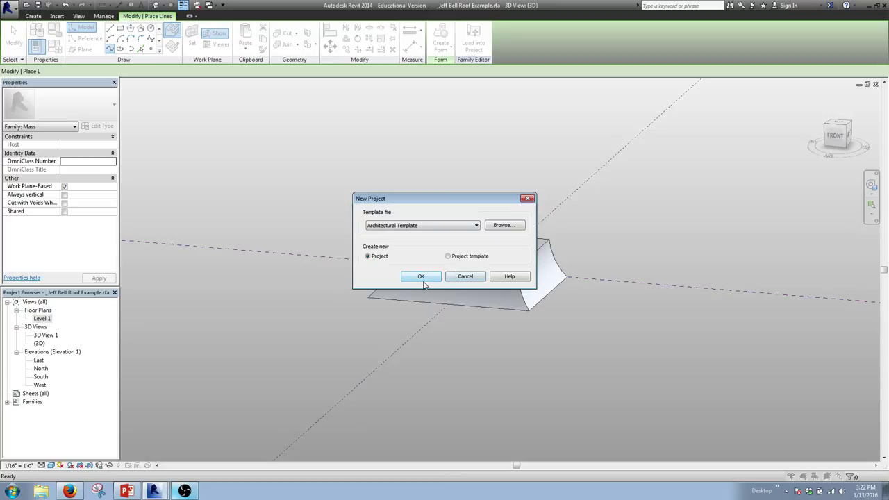
click(420, 277)
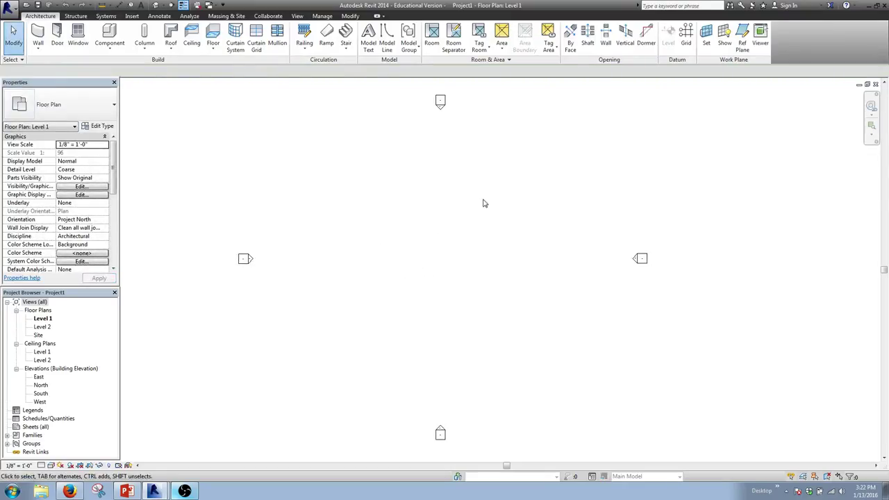
click(860, 85)
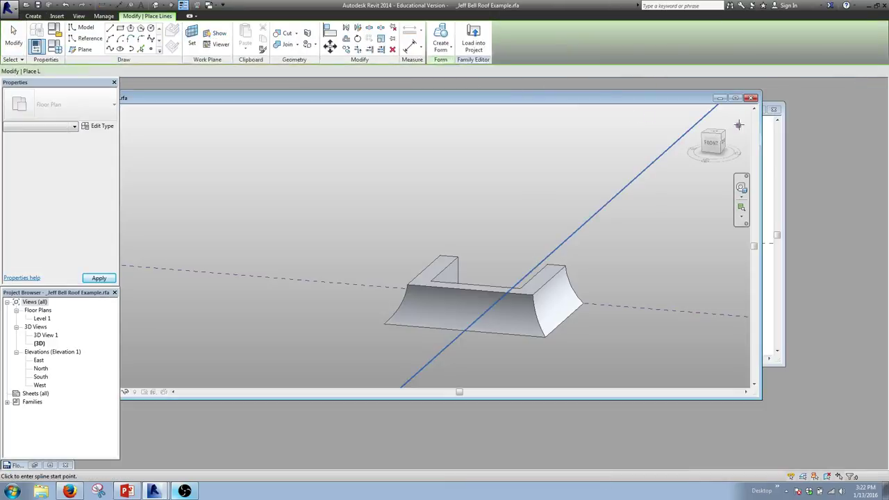
Load the roof example mass into Project1, place one copy on Level 1, and open the default 3D view
click(734, 98)
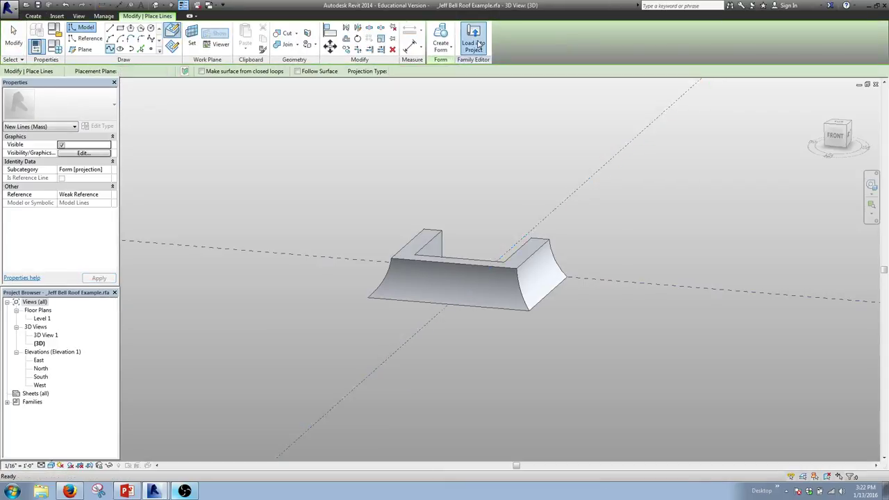
click(473, 39)
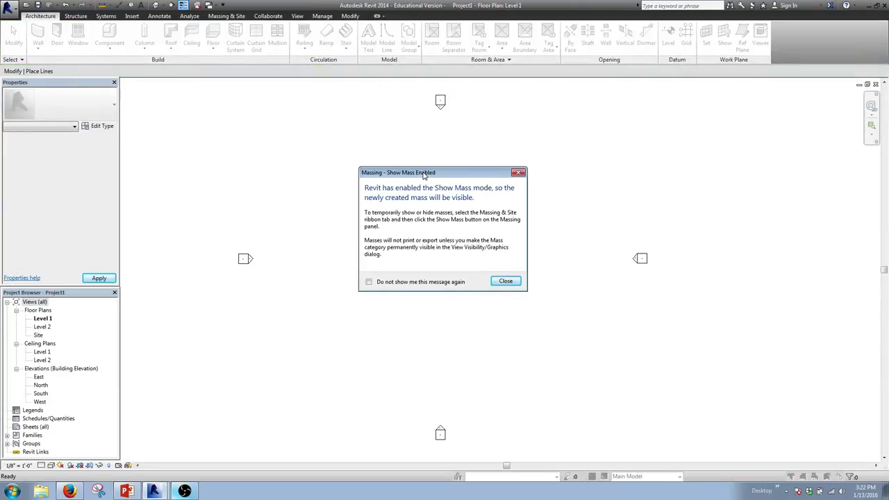
drag(424, 175, 429, 142)
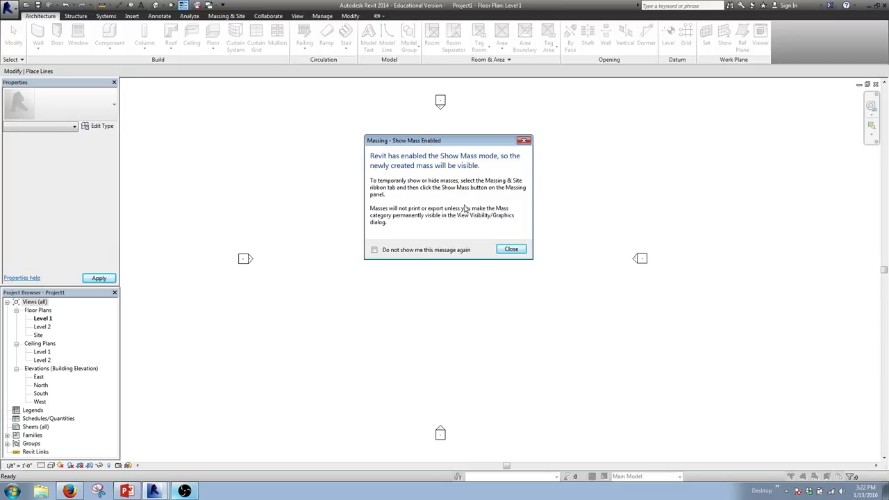
click(511, 249)
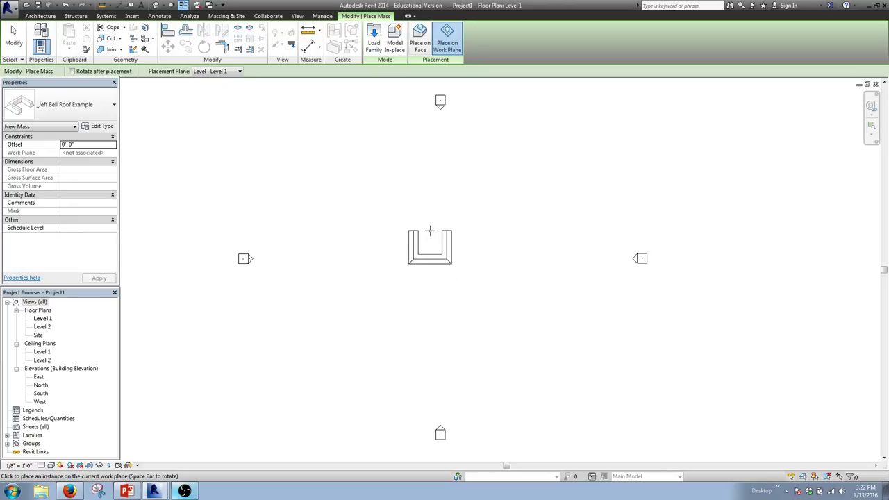
click(442, 243)
key(Escape)
key(Escape)
click(158, 5)
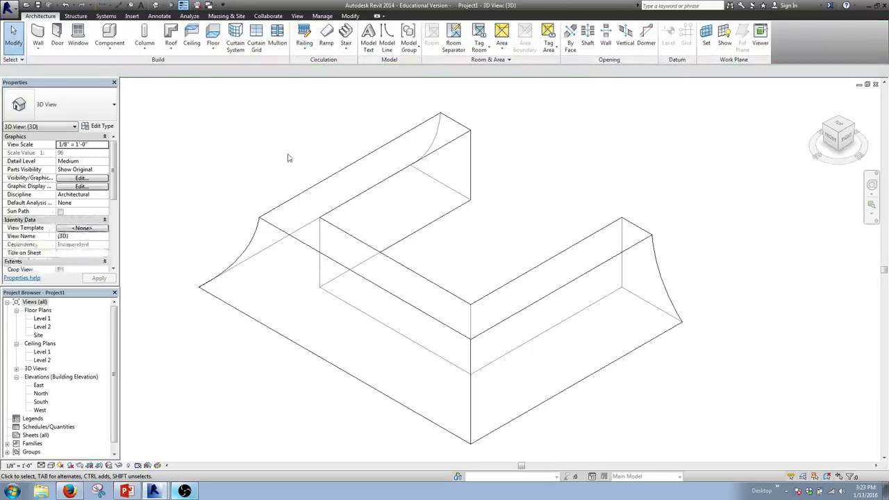
Set the 3D view to Fine detail and Shaded style, zoomed in on the mass
click(41, 465)
click(56, 456)
key(s)
key(d)
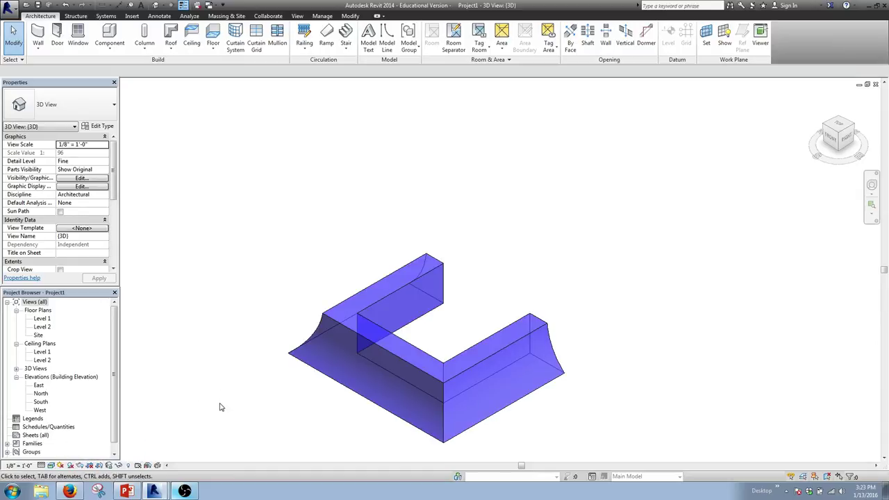
scroll(257, 391, up, 5)
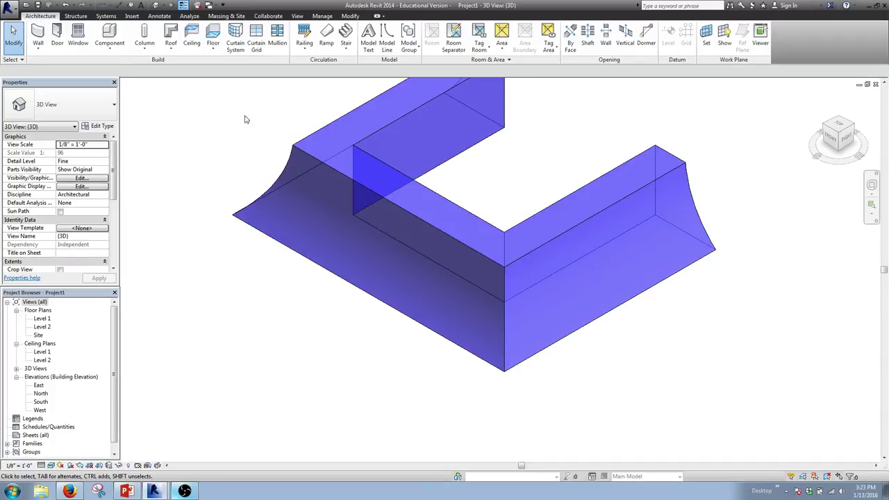
Start Roof by Face and duplicate the roof type as '_My Roof'
click(174, 52)
click(182, 118)
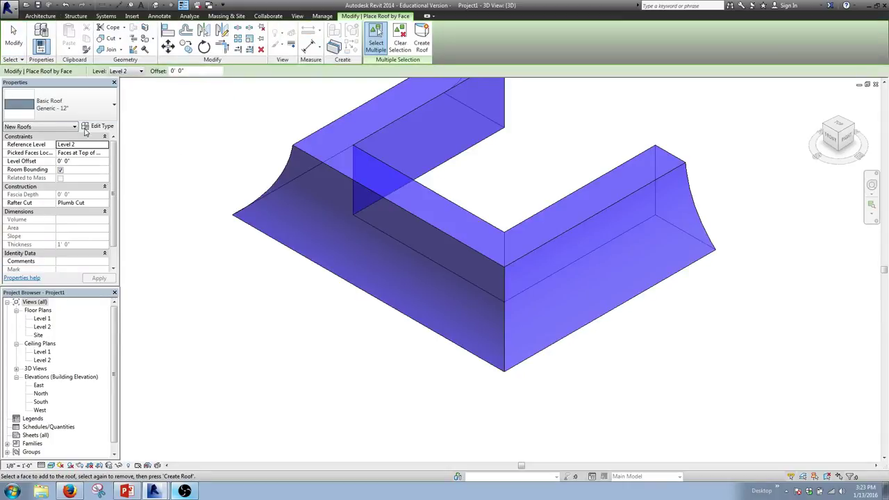
click(90, 129)
click(703, 105)
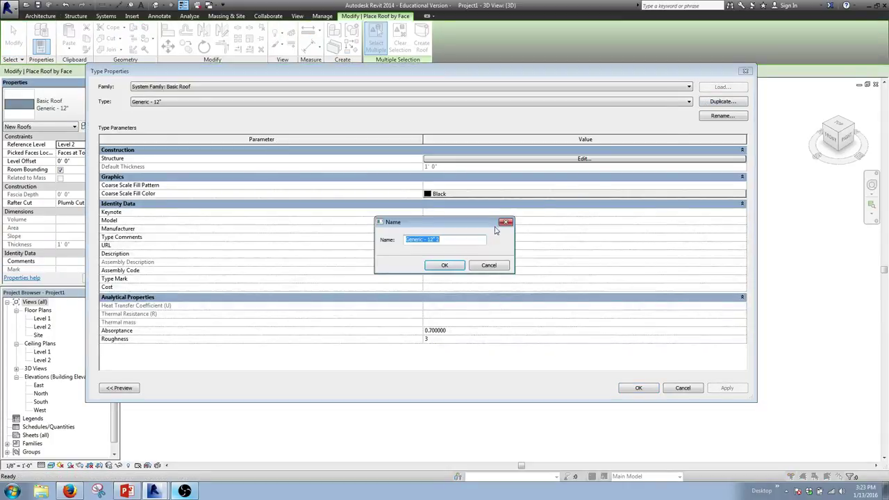
text(JMy Roof)
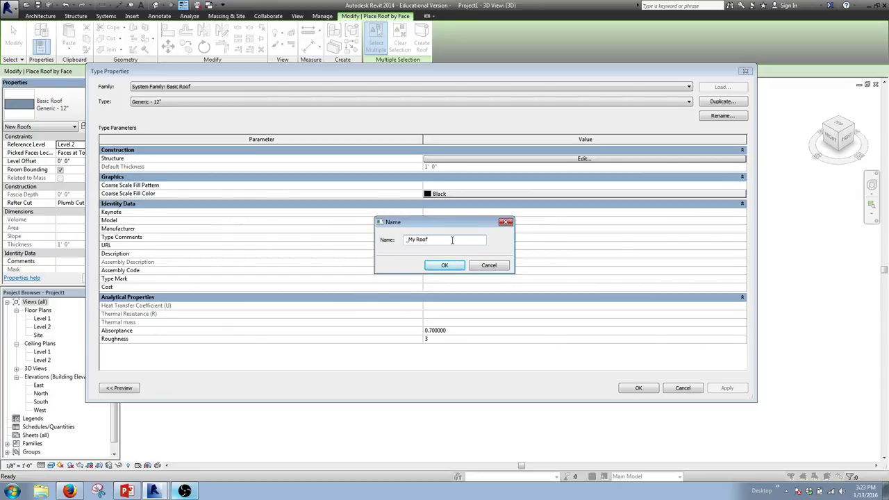
key(Return)
Make the structure layer 3 1/2" thick with Structure, Wood Joist/Rafter Layer material
click(466, 161)
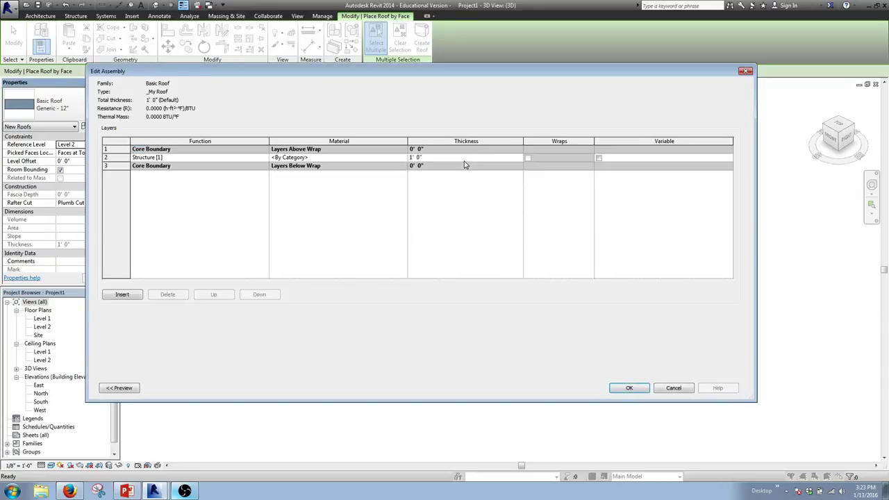
click(437, 157)
text(3 1/2)
key(Tab)
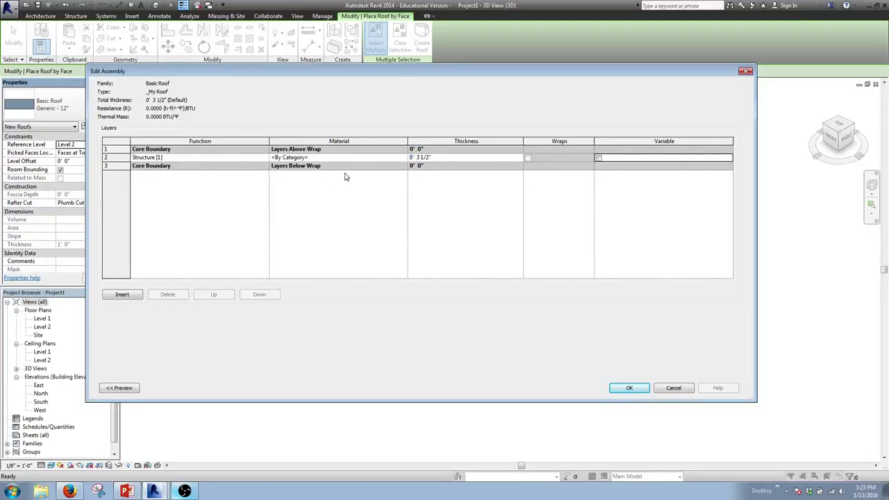
click(387, 158)
click(403, 158)
scroll(355, 380, down, 10)
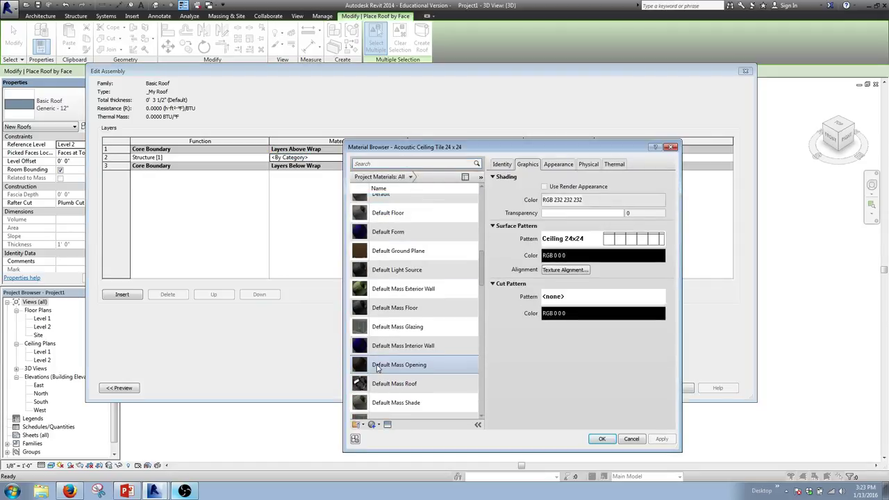
scroll(374, 375, down, 1)
scroll(373, 375, down, 8)
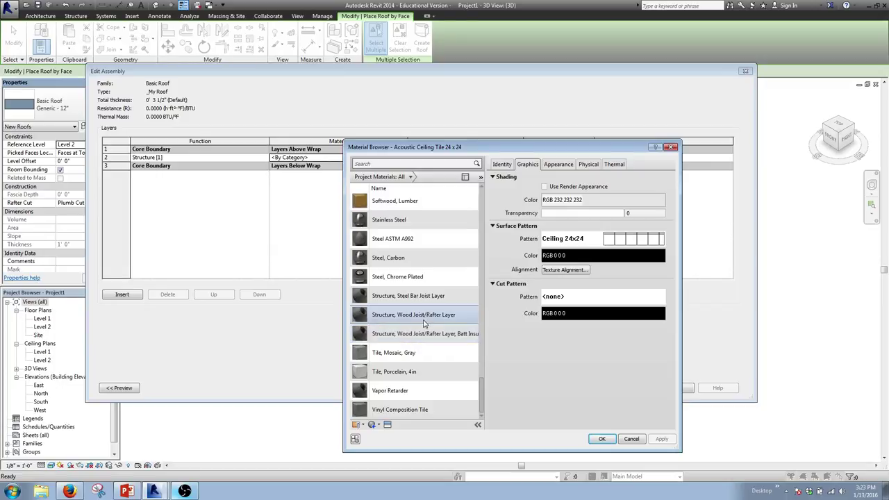
click(423, 320)
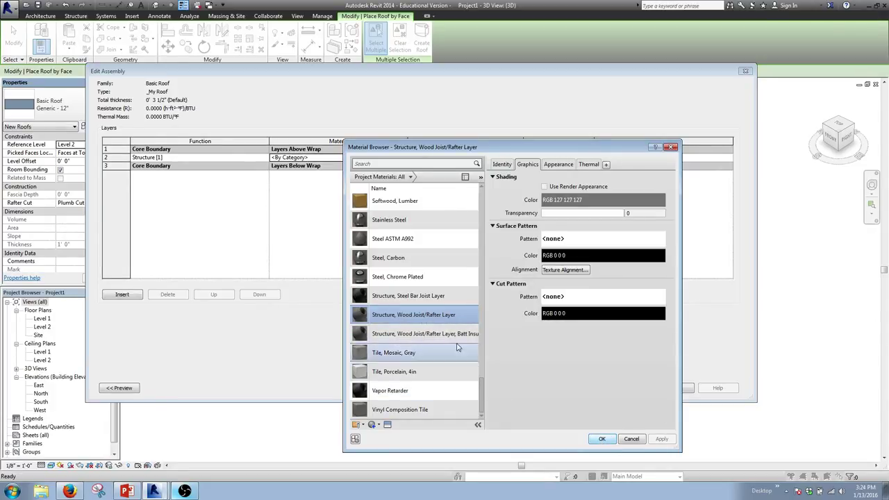
click(602, 439)
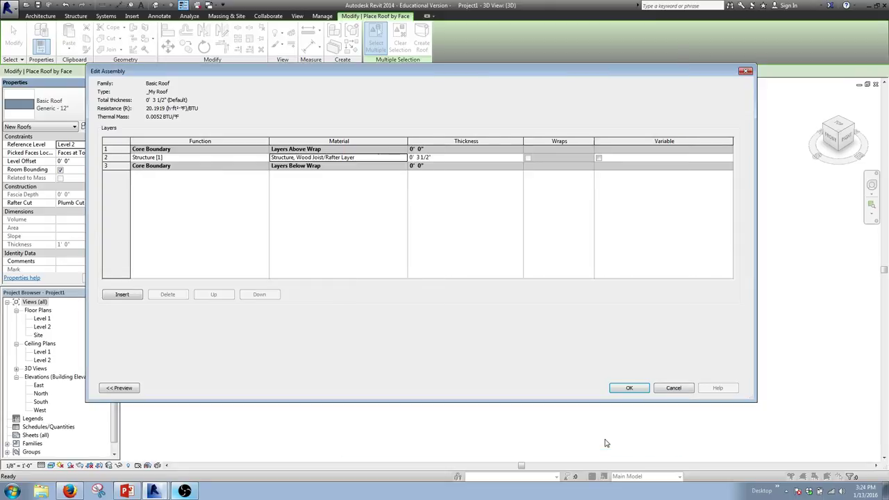
Insert a new layer at the top of the roof assembly as Finish 2 [5]
click(121, 295)
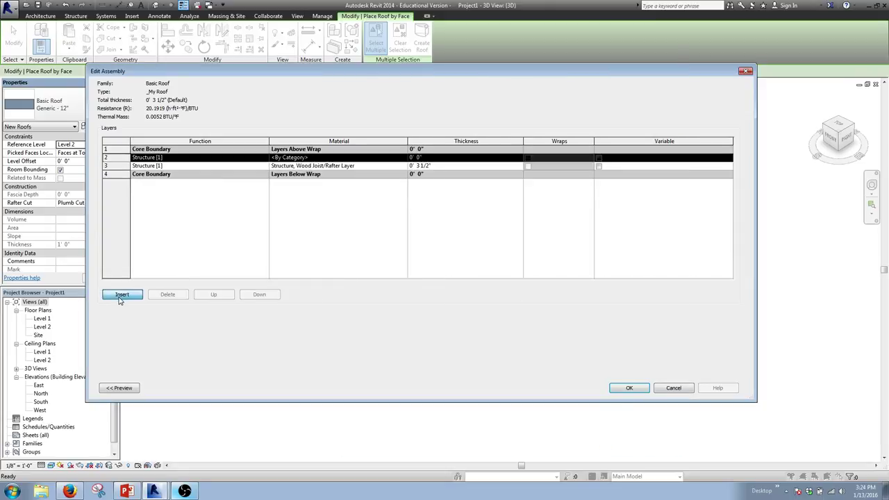
click(213, 296)
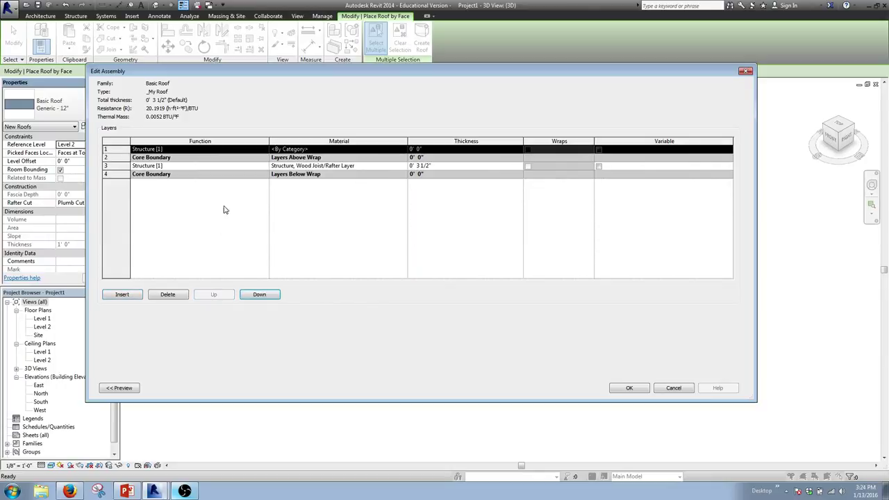
click(257, 148)
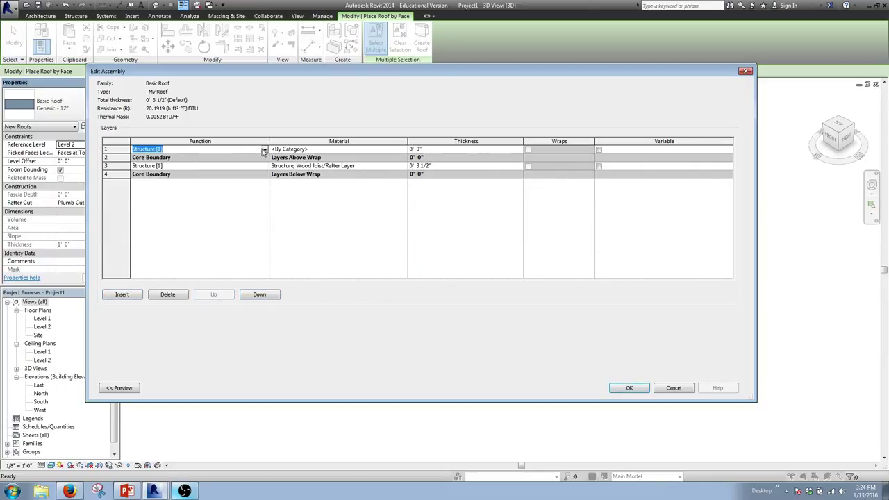
click(264, 151)
click(165, 187)
Give the top finish layer Asphalt Shingle material and 1" thickness, and accept the assembly
click(303, 150)
click(403, 149)
scroll(410, 334, up, 3)
scroll(410, 334, up, 15)
click(399, 357)
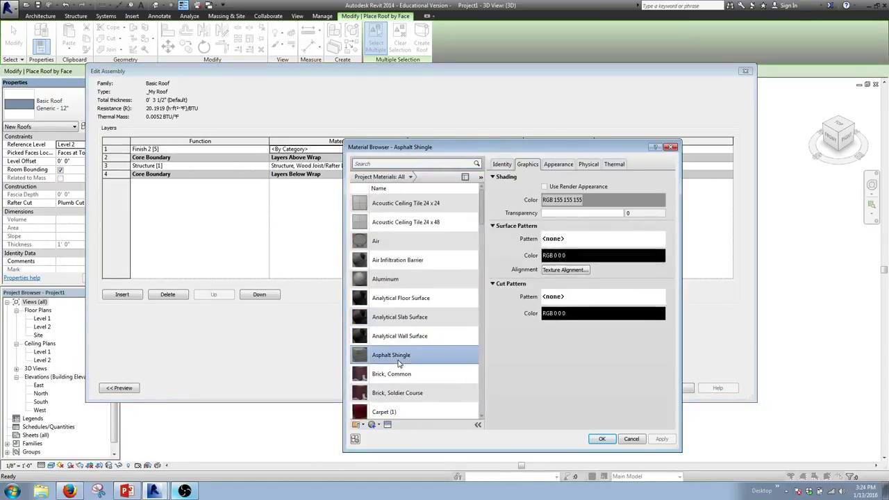
click(602, 439)
click(432, 148)
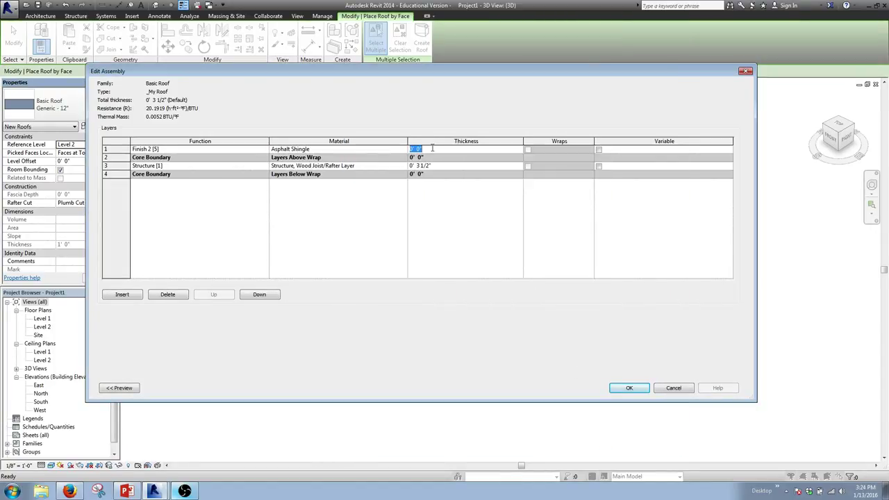
text(1")
key(Tab)
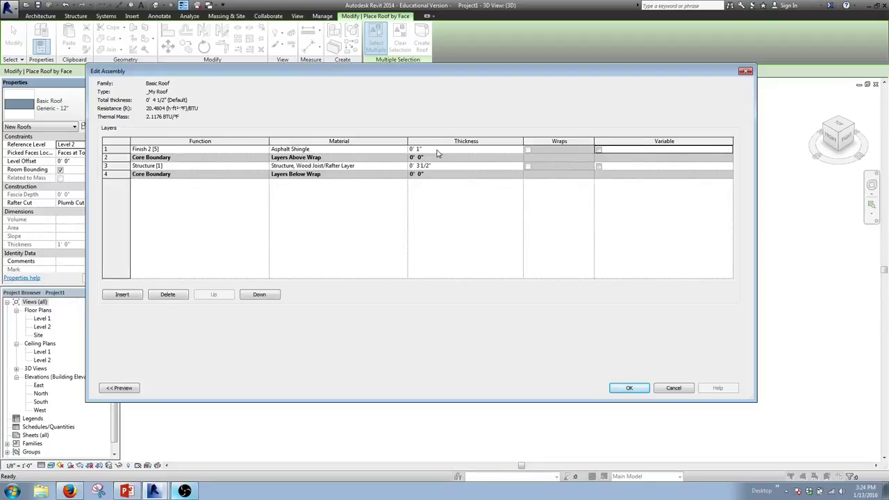
click(628, 390)
Pick the left curved, top, front and right curved mass faces and create the _My Roof roof
click(638, 388)
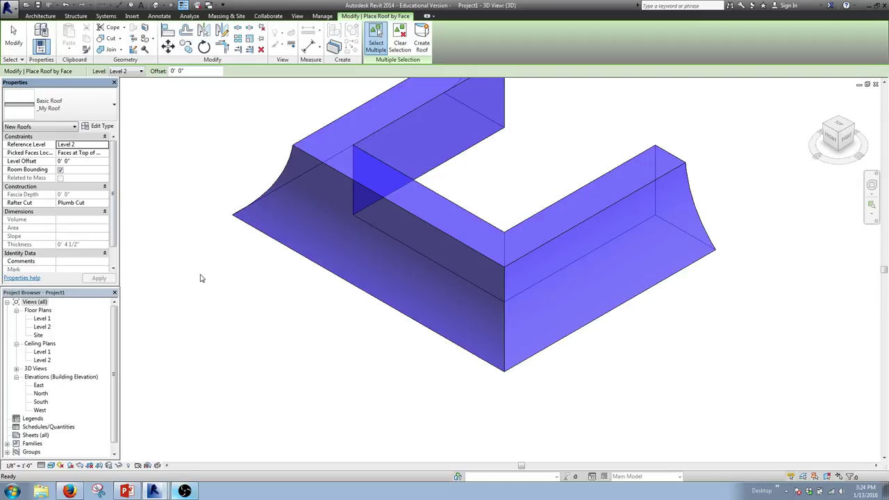
shift+middle_drag(238, 224, 394, 251)
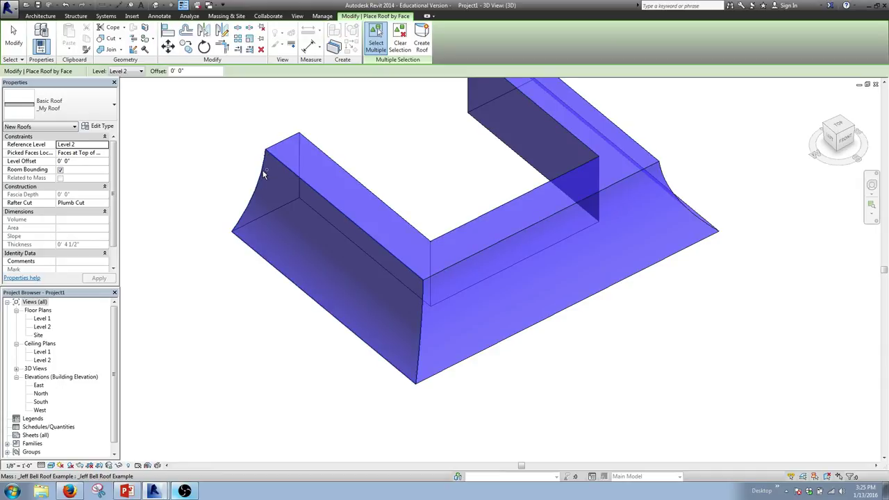
click(263, 174)
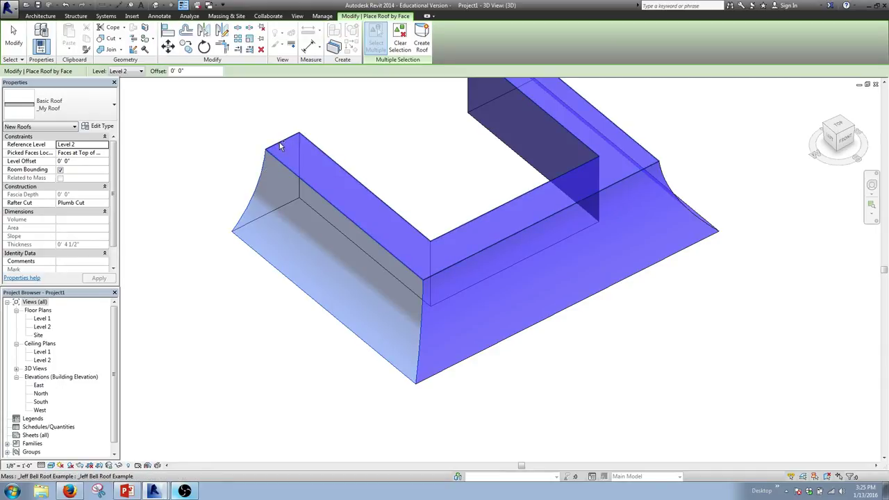
click(281, 146)
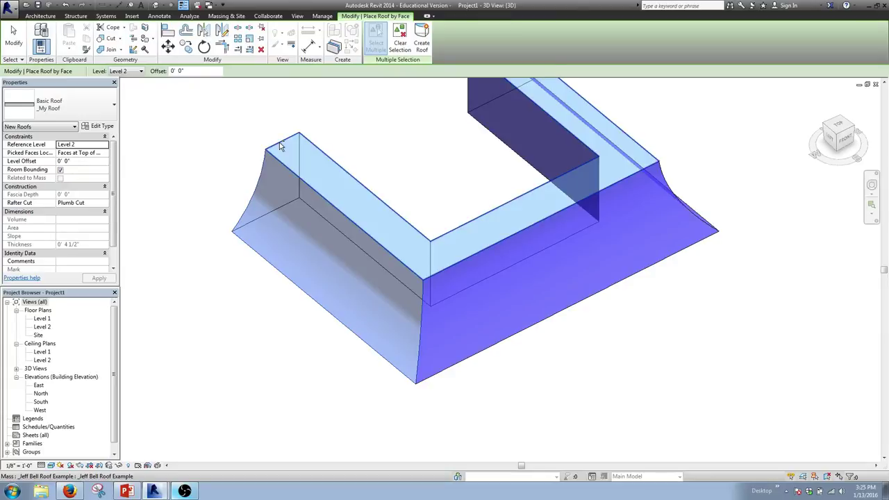
click(476, 355)
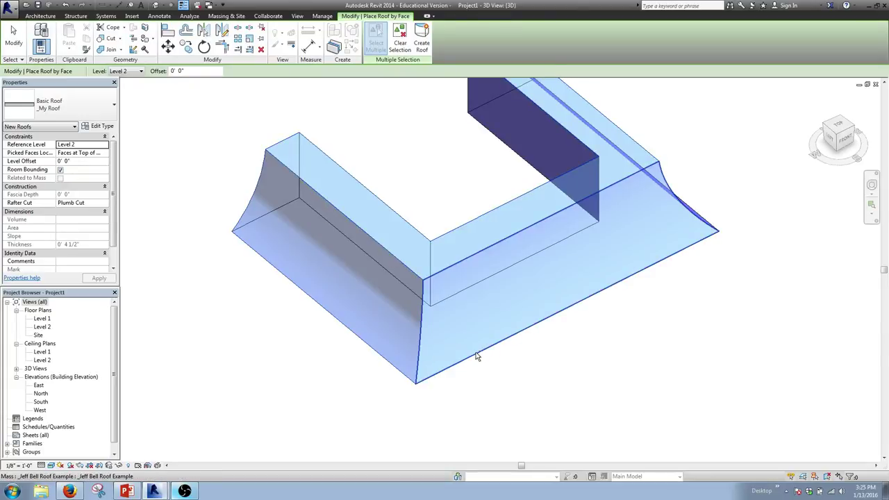
shift+middle_drag(746, 188, 498, 136)
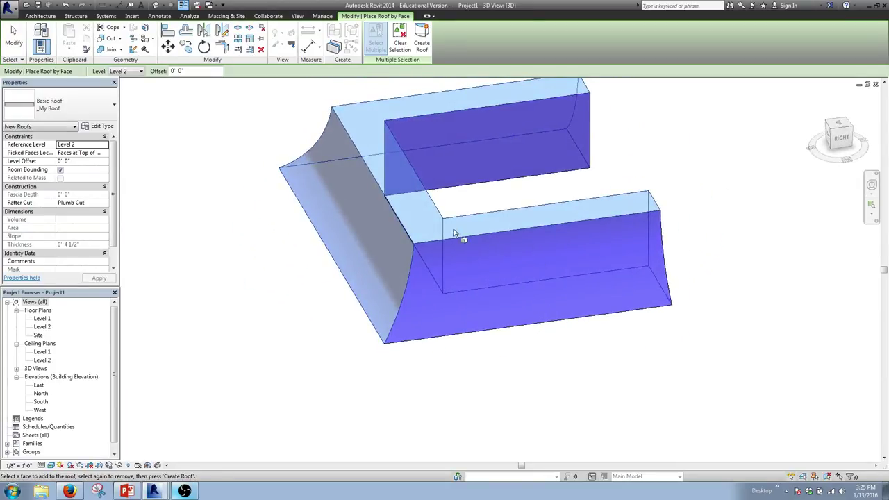
click(420, 342)
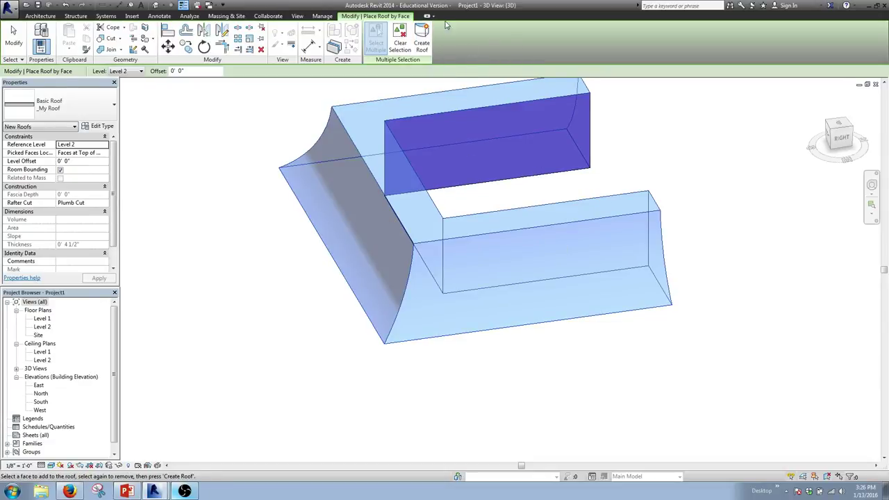
click(423, 40)
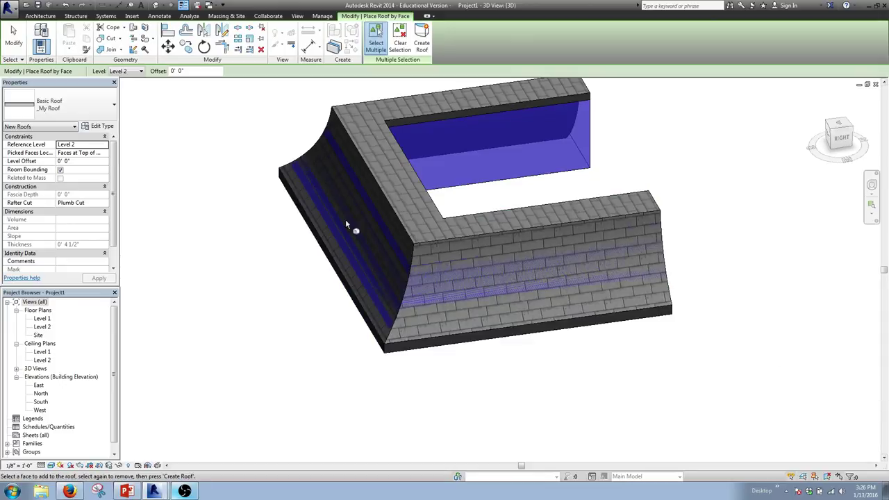
End Roof by Face and orbit around to inspect the shingled _My Roof over the mass
key(Escape)
scroll(375, 220, down, 3)
shift+middle_drag(363, 204, 799, 182)
scroll(347, 281, up, 3)
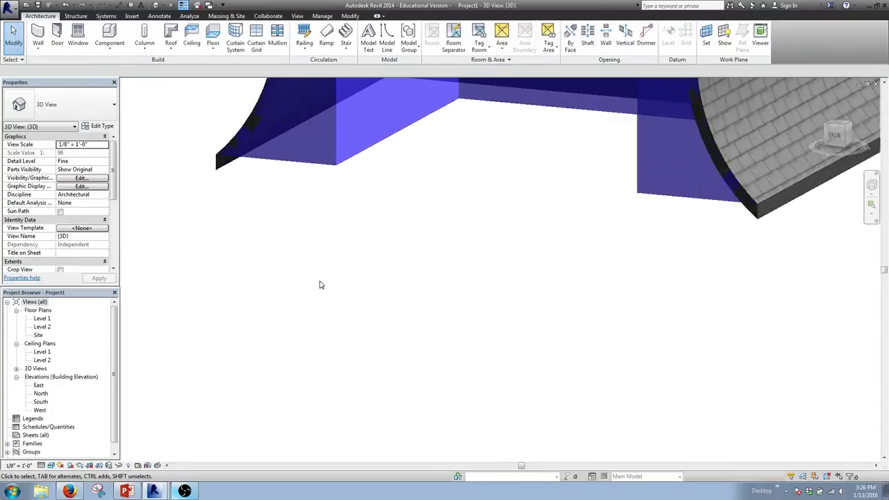
middle_drag(239, 201, 372, 313)
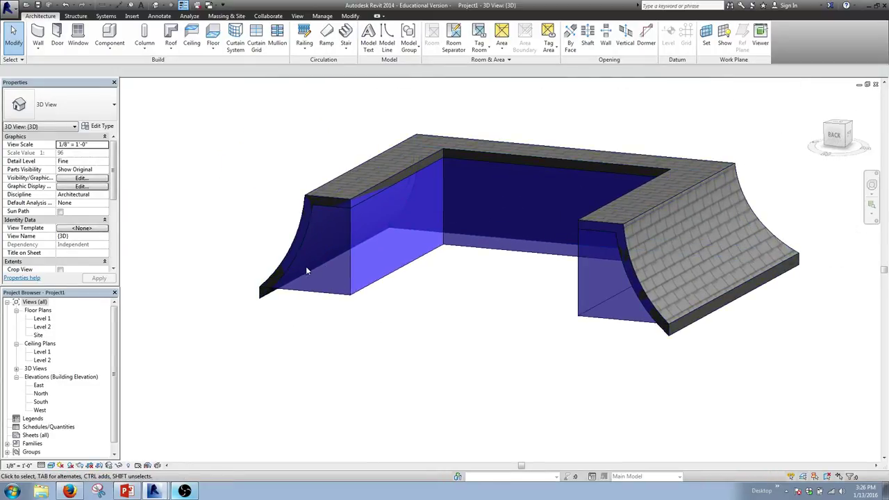
click(349, 294)
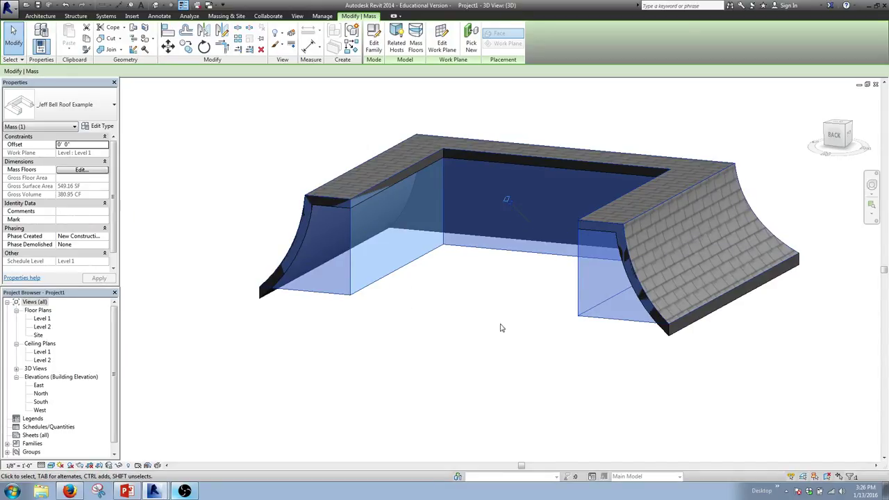
key(Escape)
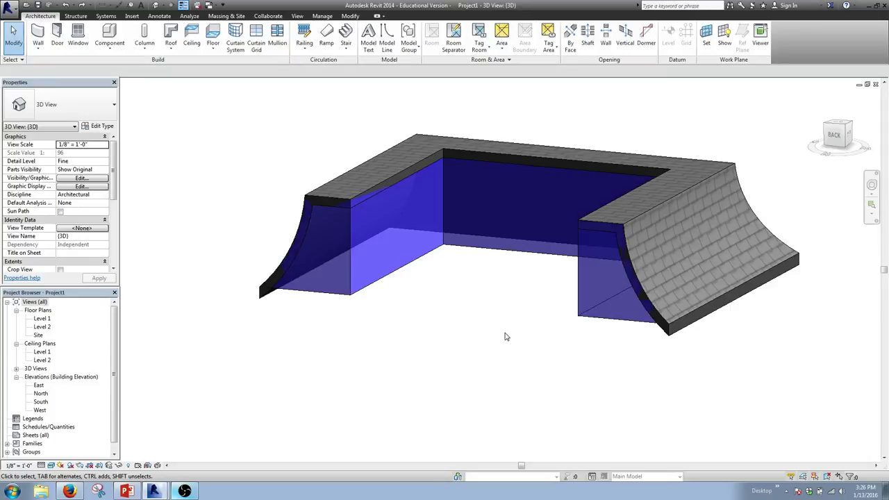
Hide the U-shaped mass in the 3D view with Hide in View > Elements
click(352, 294)
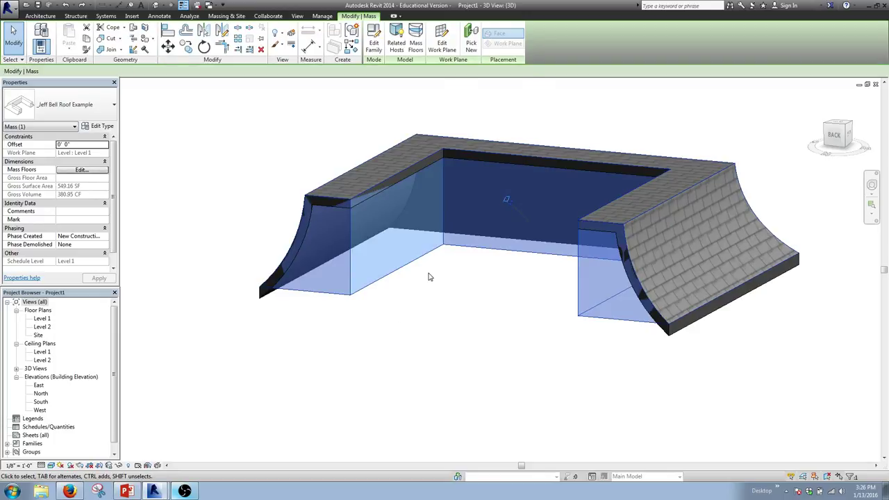
right_click(428, 277)
mouse_move(479, 115)
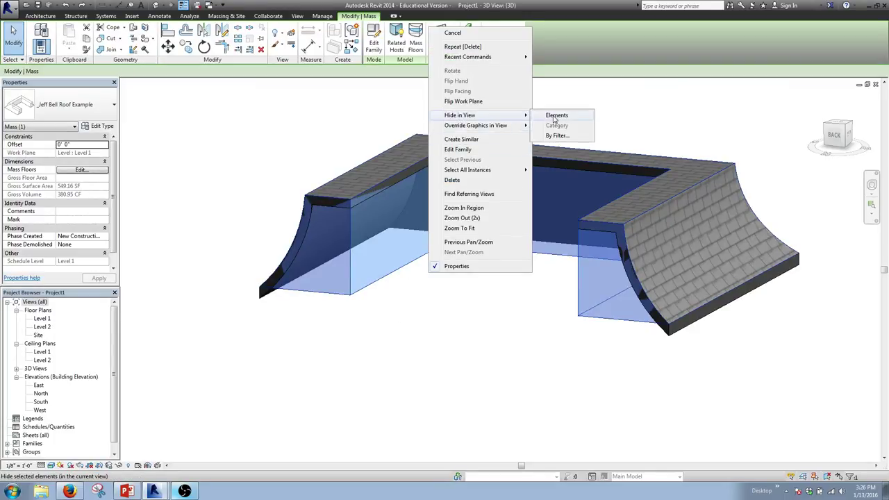
click(555, 115)
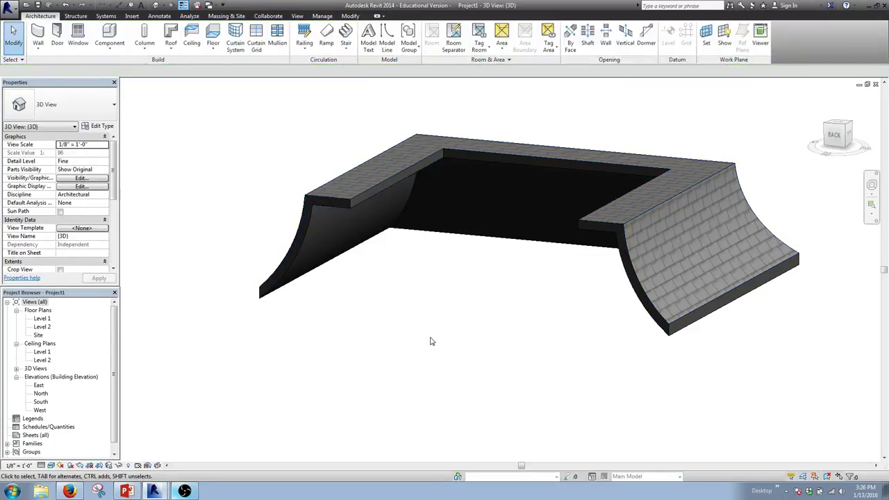
shift+middle_drag(687, 352, 820, 288)
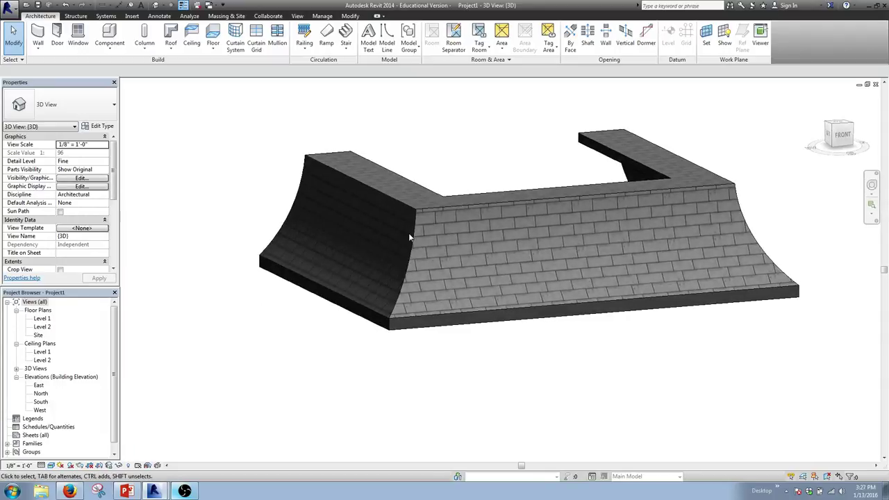
Add a Roof: Fascia along the left and front lower roof edges
click(170, 47)
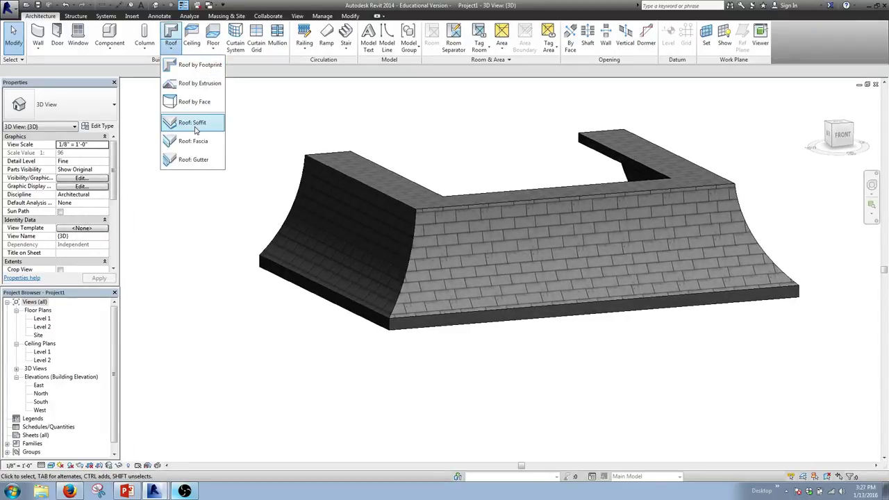
click(201, 143)
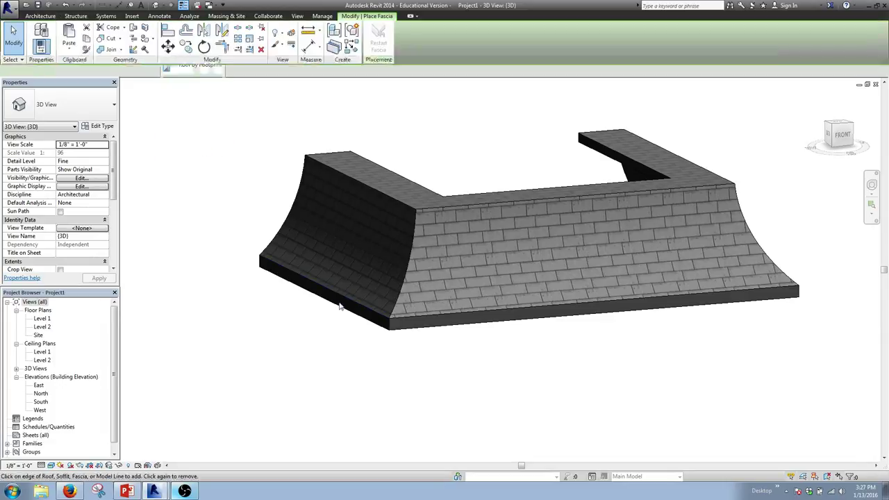
click(345, 300)
click(401, 313)
shift+middle_drag(813, 307, 702, 337)
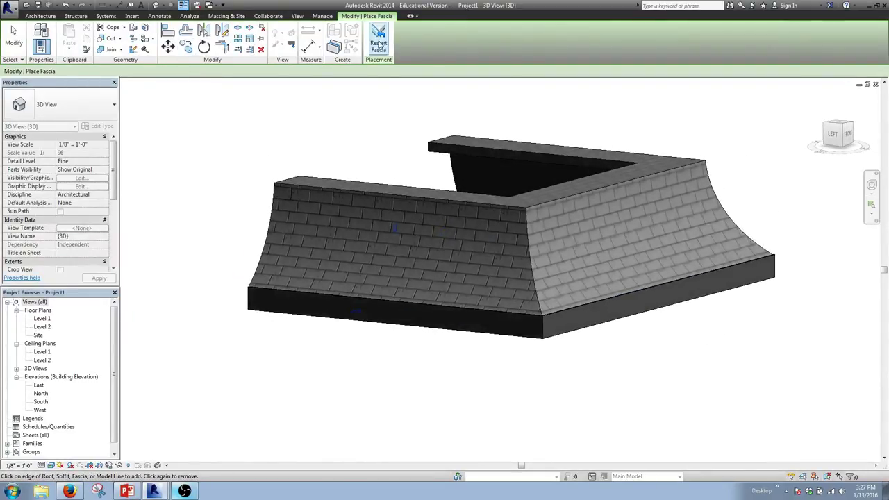
key(Escape)
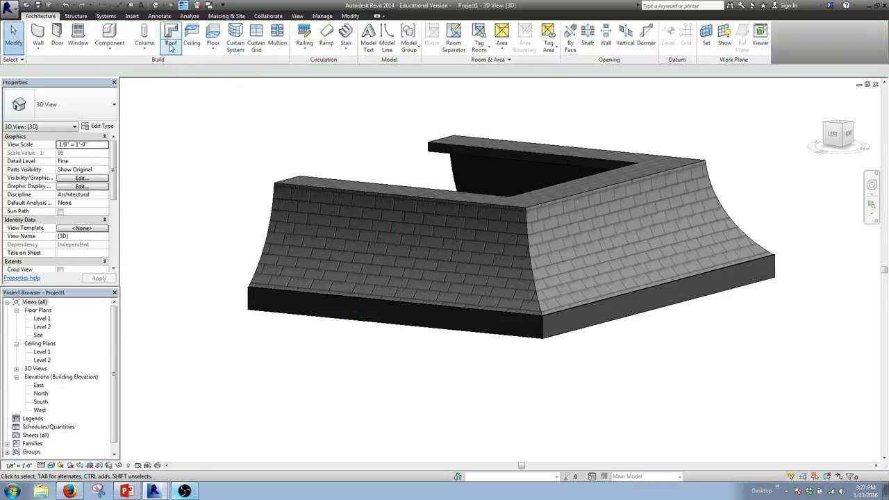
Add a 5" x 5" bevel gutter along the front and right fascia bottom edges
click(172, 47)
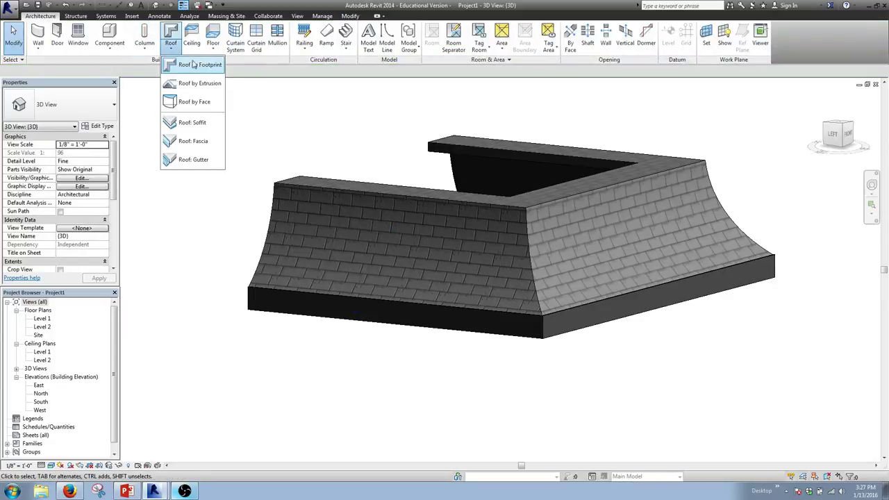
click(193, 159)
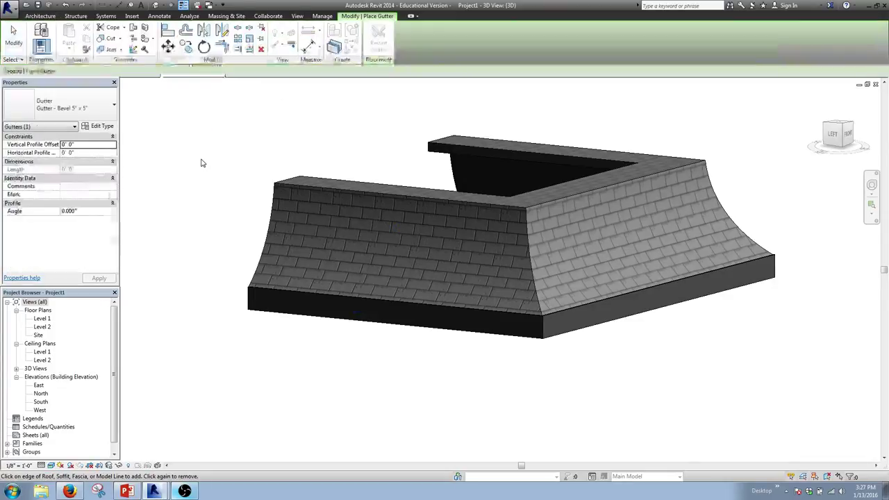
click(255, 290)
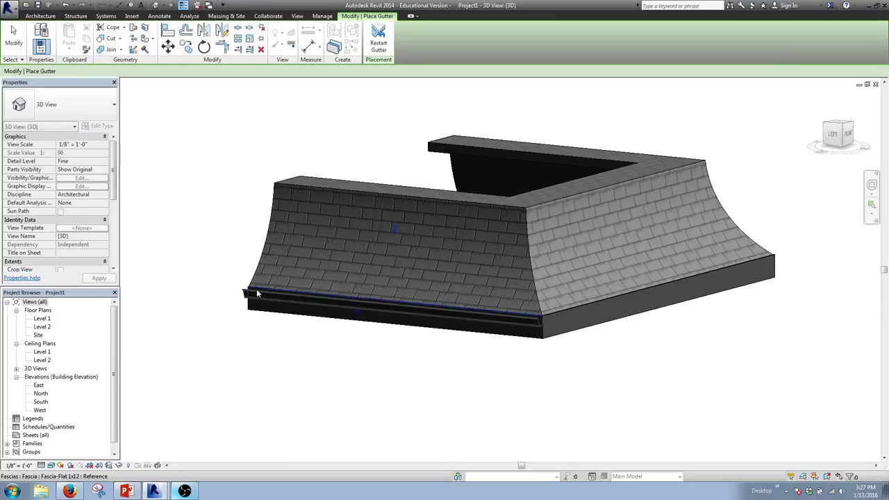
click(548, 314)
shift+middle_drag(786, 303, 581, 324)
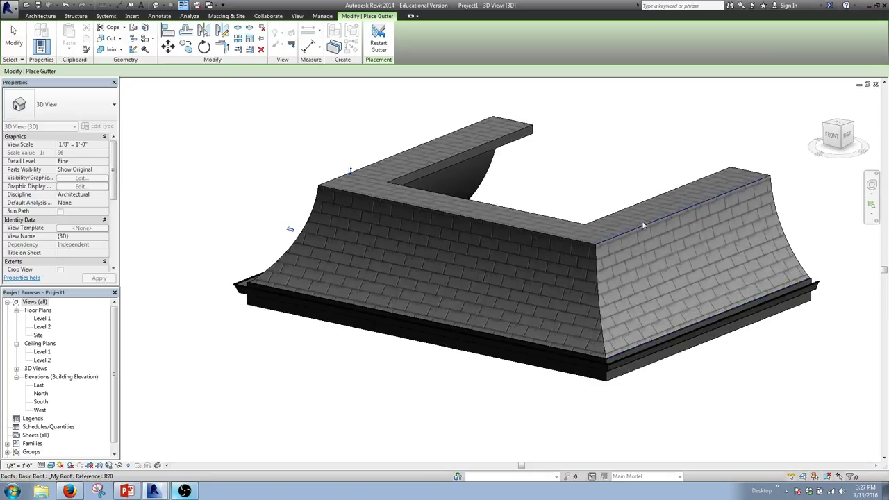
key(Escape)
key(Escape)
click(602, 381)
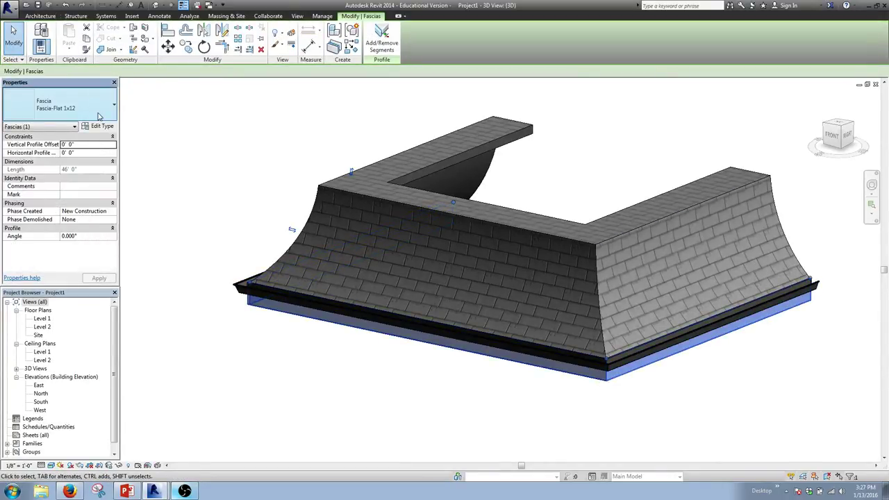
click(325, 87)
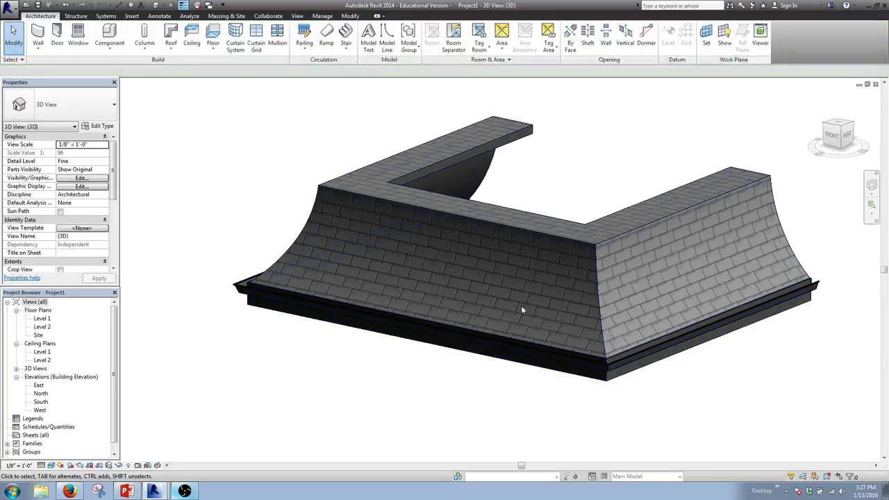
shift+middle_drag(551, 287, 722, 224)
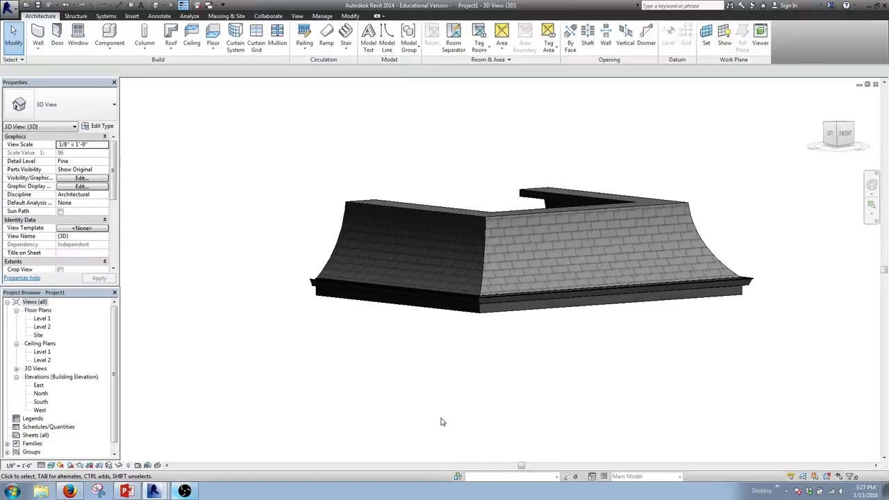
scroll(452, 368, down, 2)
shift+middle_drag(465, 334, 449, 398)
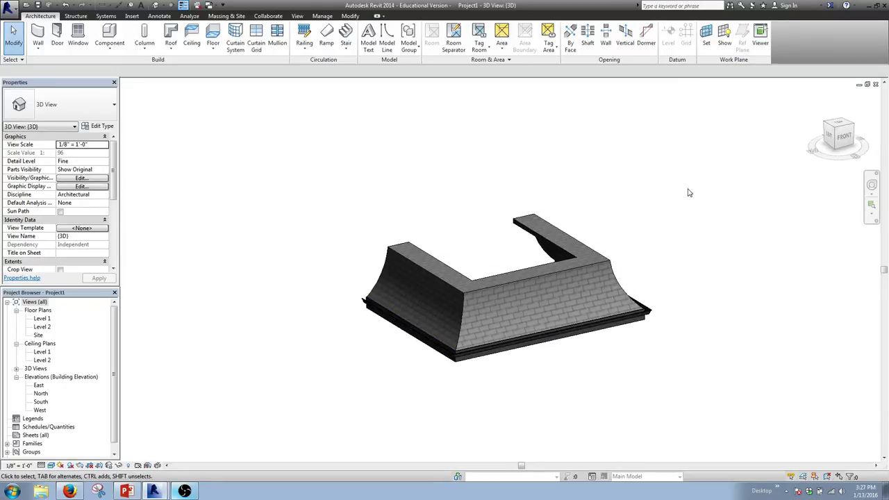